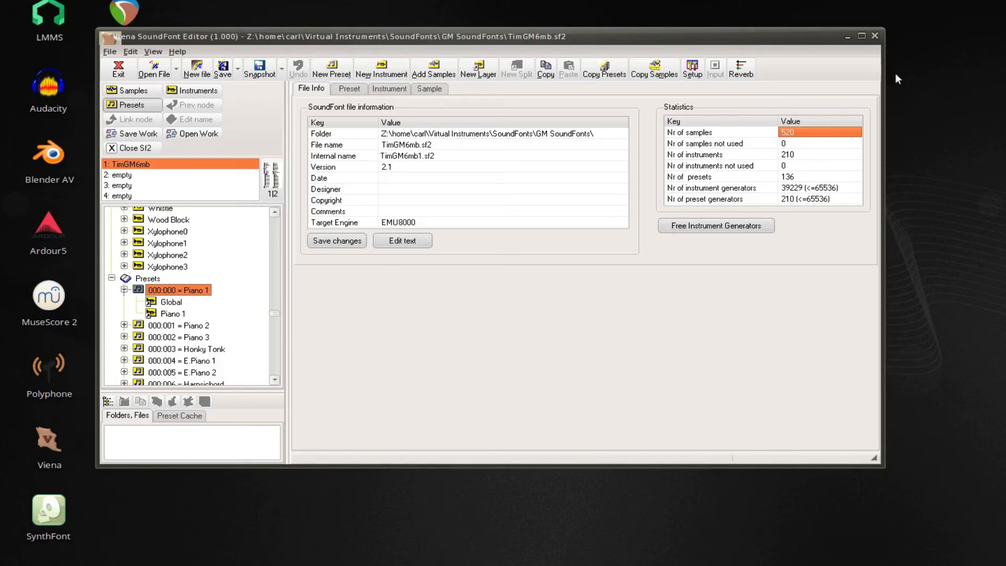
Close the Viena SoundFont Editor.
left_click(873, 36)
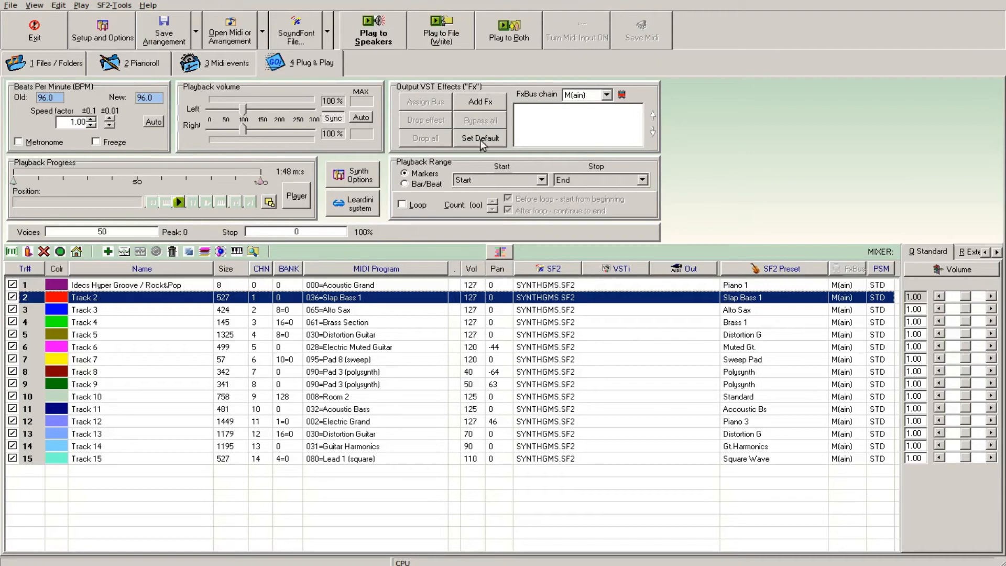
Examine SynthFont's piano roll, file and folder browser, MIDI event list and track arrangement for the loaded song.
left_click(120, 60)
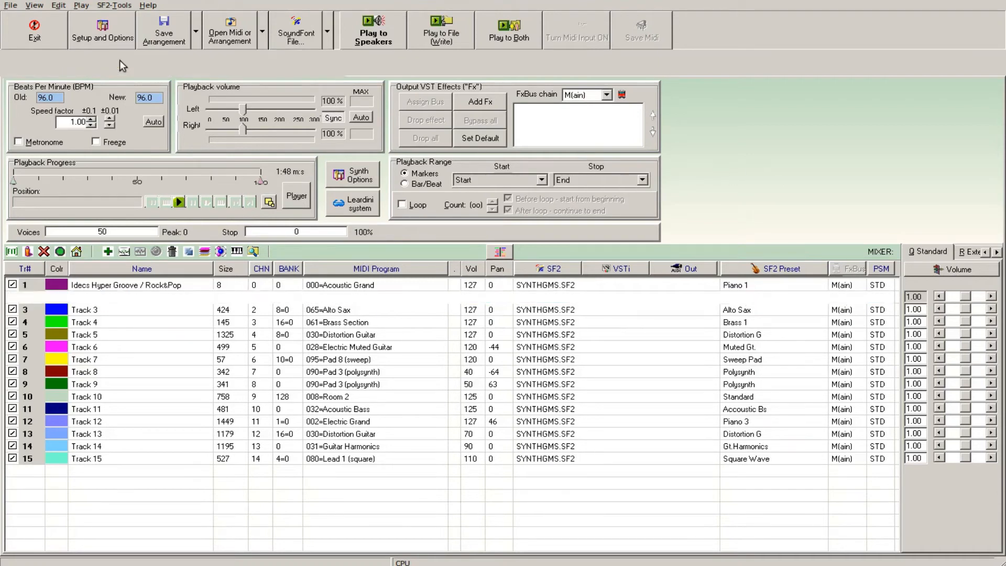
scroll(768, 299, "up", 3)
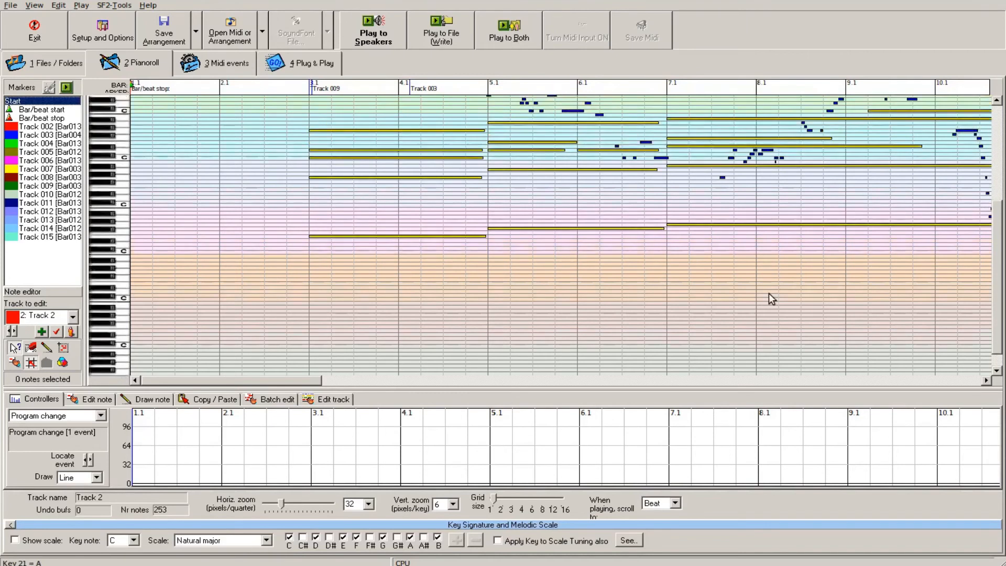
scroll(809, 343, "up", 2)
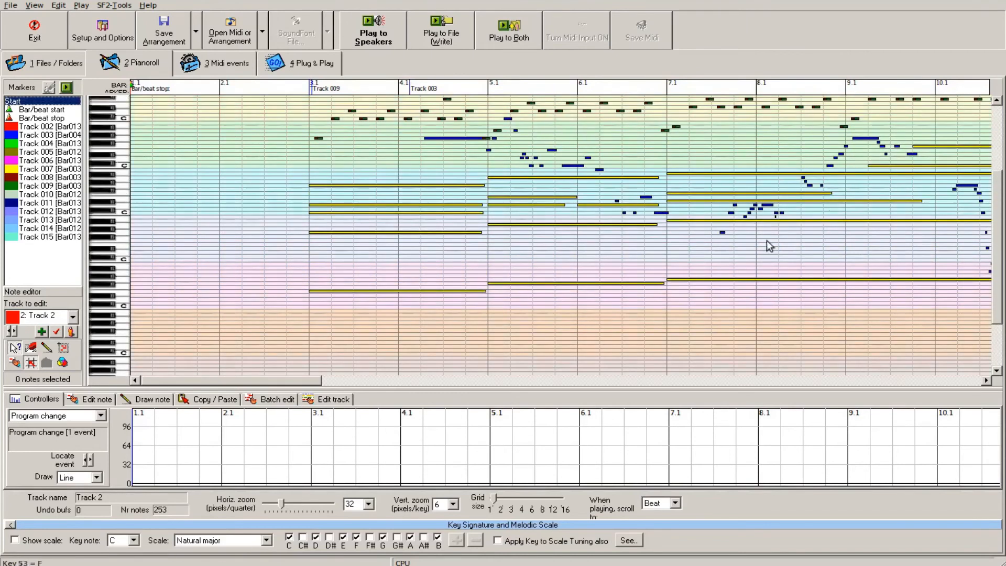
left_click(73, 66)
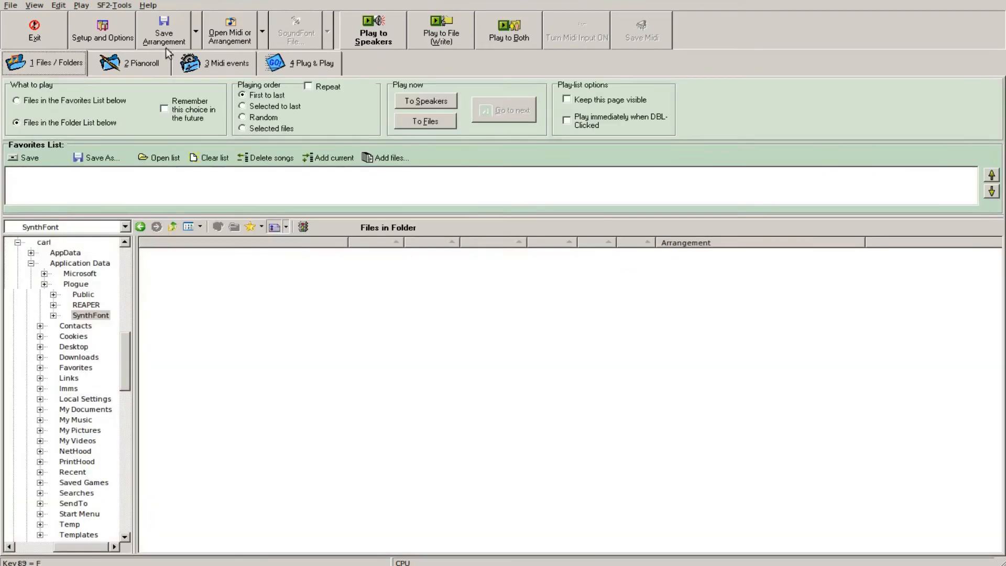
left_click(305, 65)
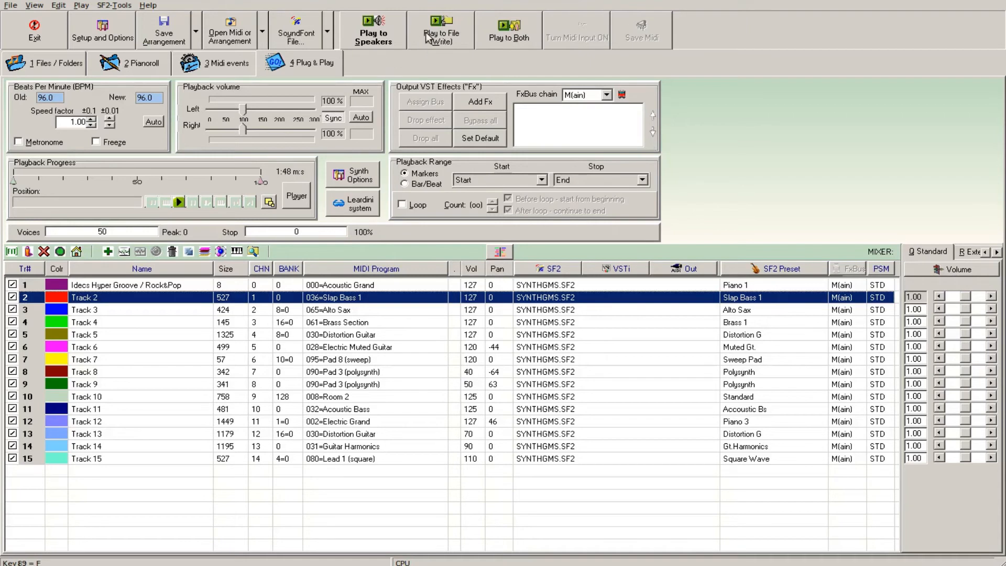
left_click(234, 68)
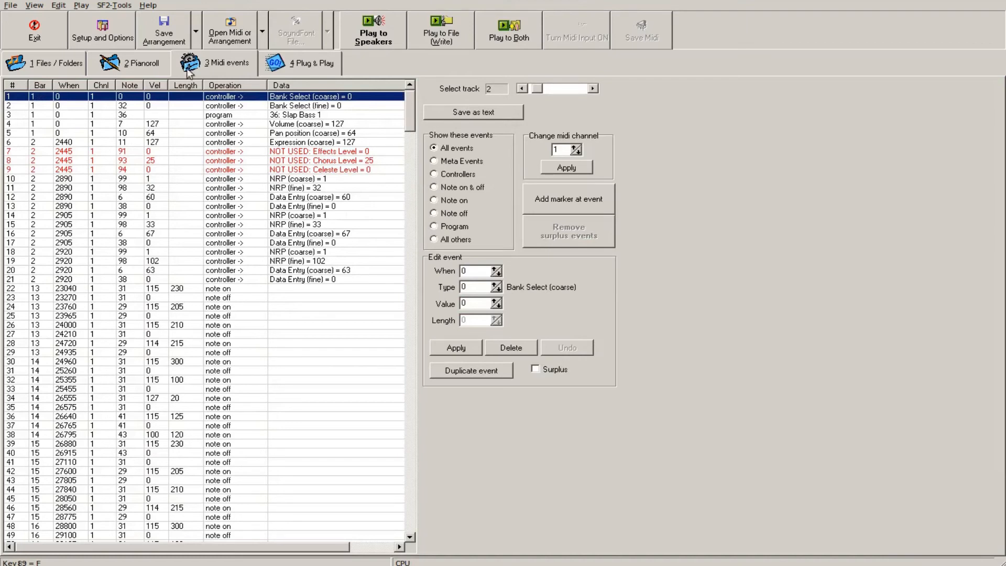
left_click(301, 59)
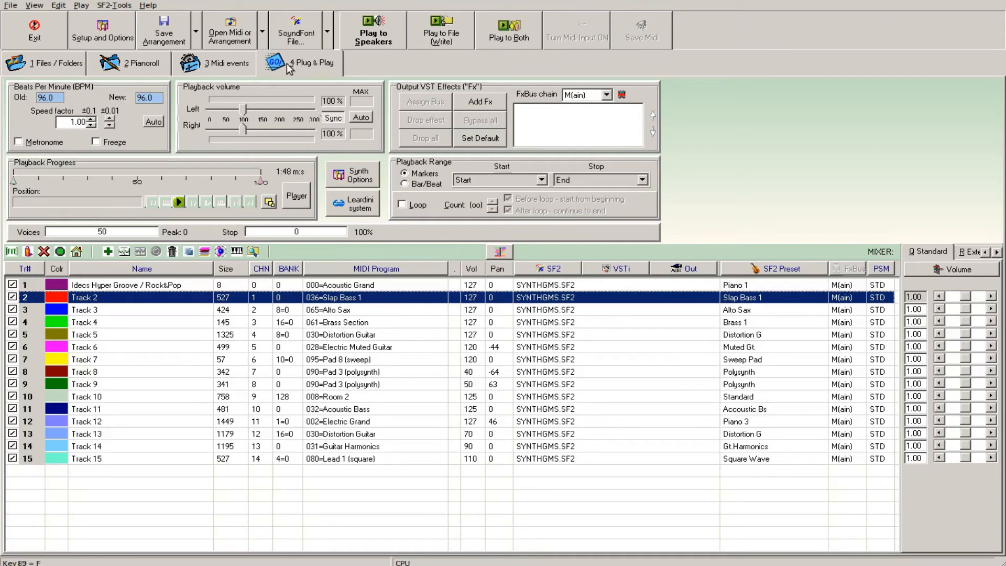
left_click(222, 58)
left_click(144, 59)
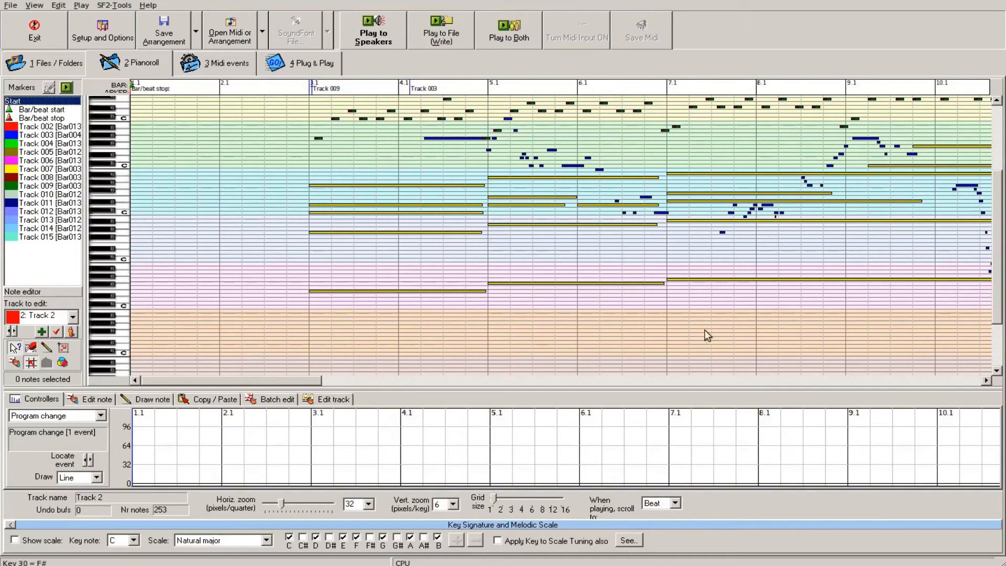
scroll(684, 322, "up", 1)
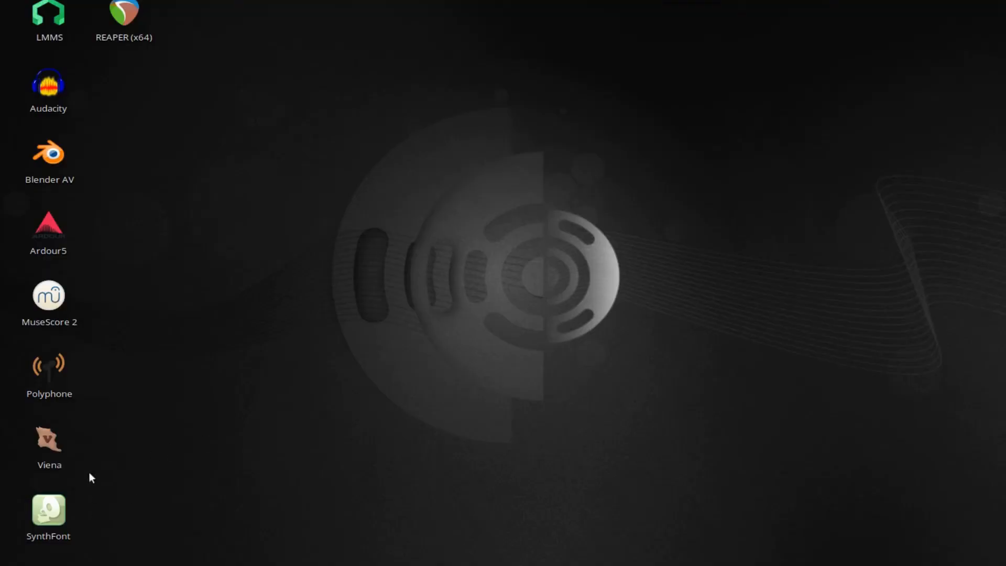
Launch Polyphone from the desktop to view its empty main window, then close it.
double_click(53, 365)
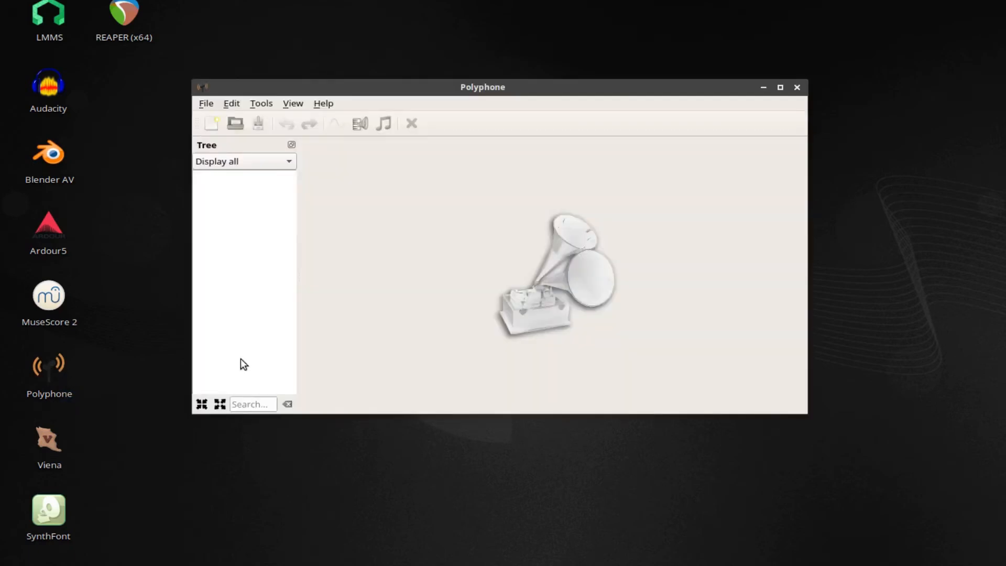
left_click_drag(421, 90, 447, 128)
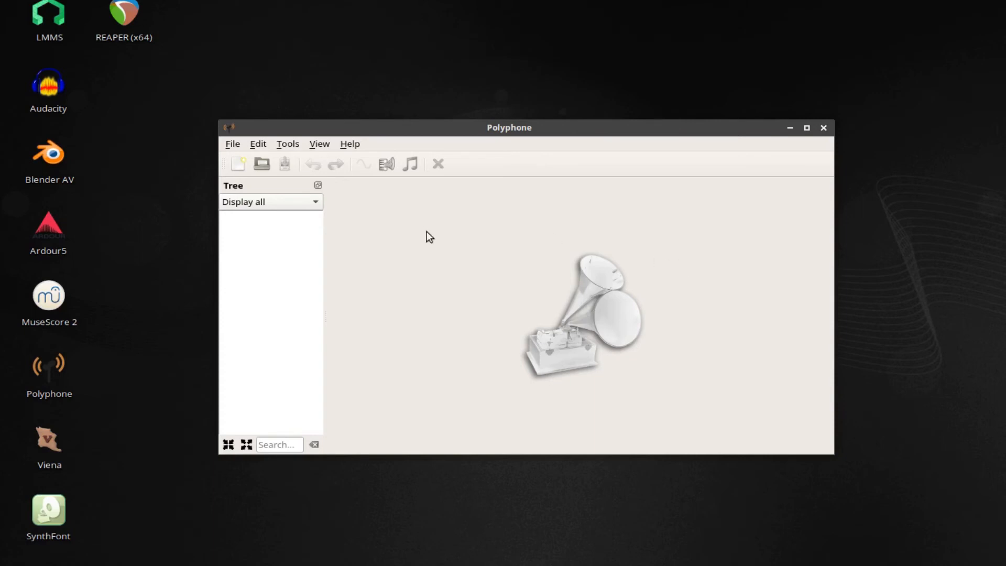
left_click(823, 128)
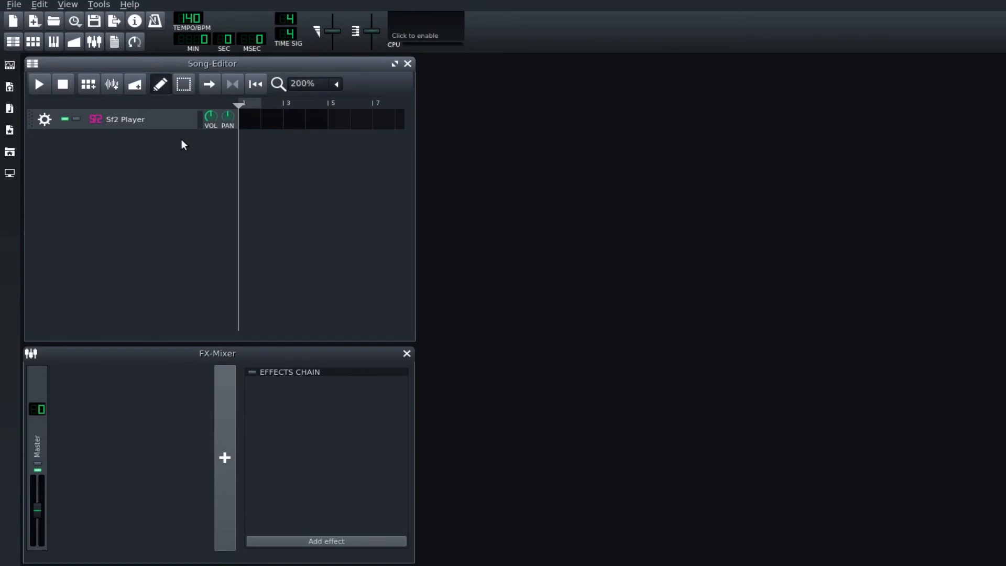
In LMMS, open the Sf2 Player instrument and review its MIDI input and output settings before returning to its plugin view.
left_click(151, 123)
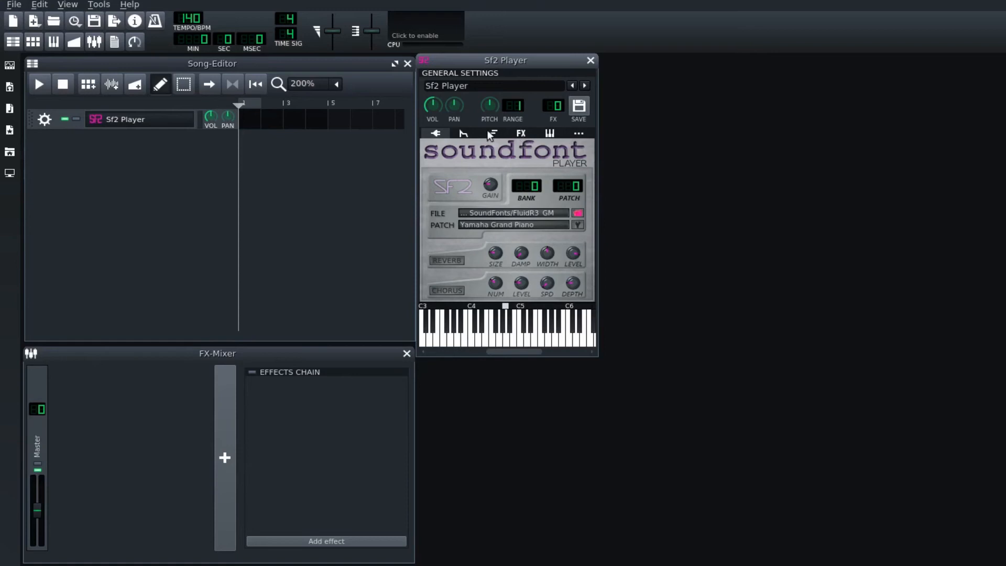
left_click(559, 134)
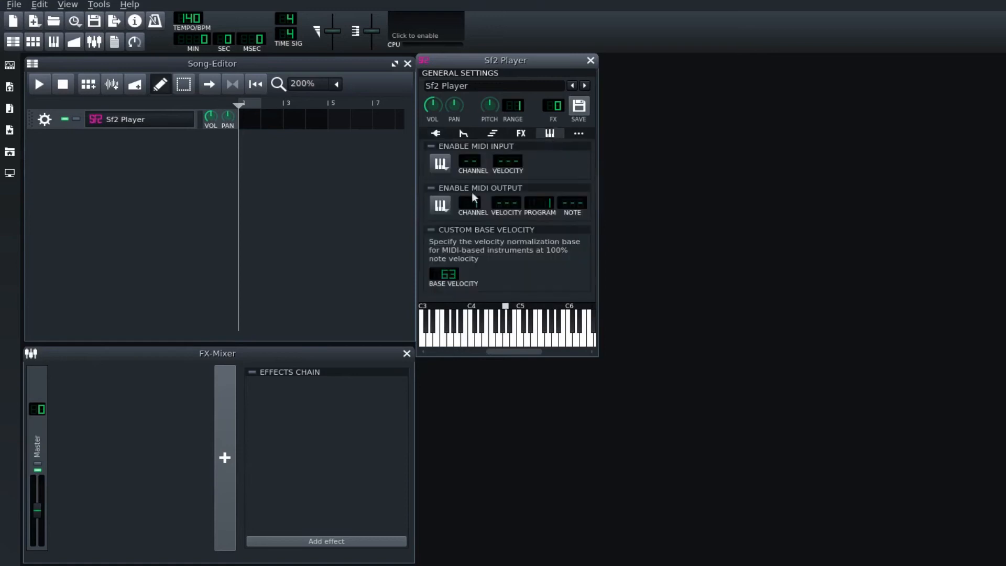
left_click(448, 167)
left_click(487, 224)
left_click(436, 133)
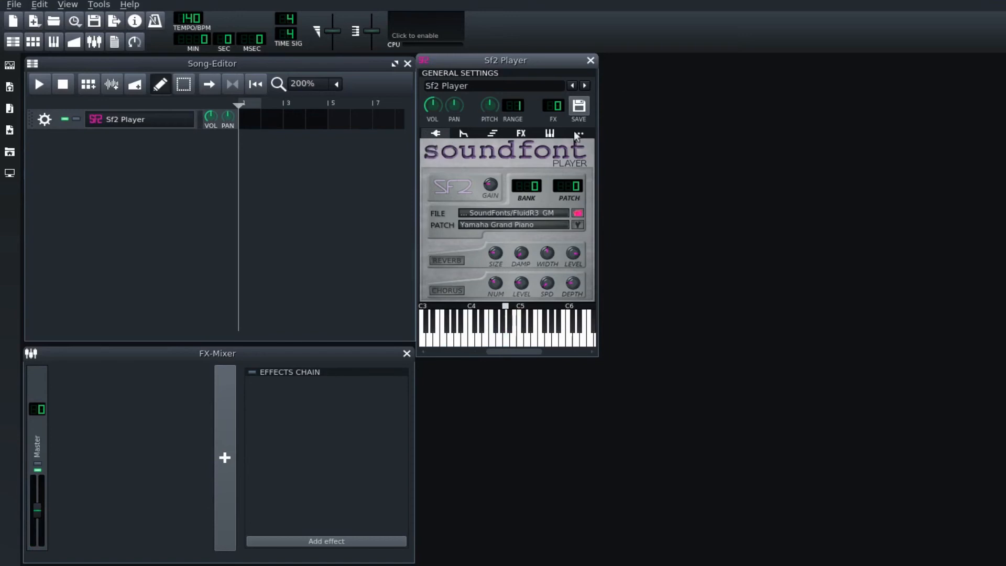
Add a new channel to the FX-Mixer and route the Sf2 Player to FX channel 1.
left_click(230, 436)
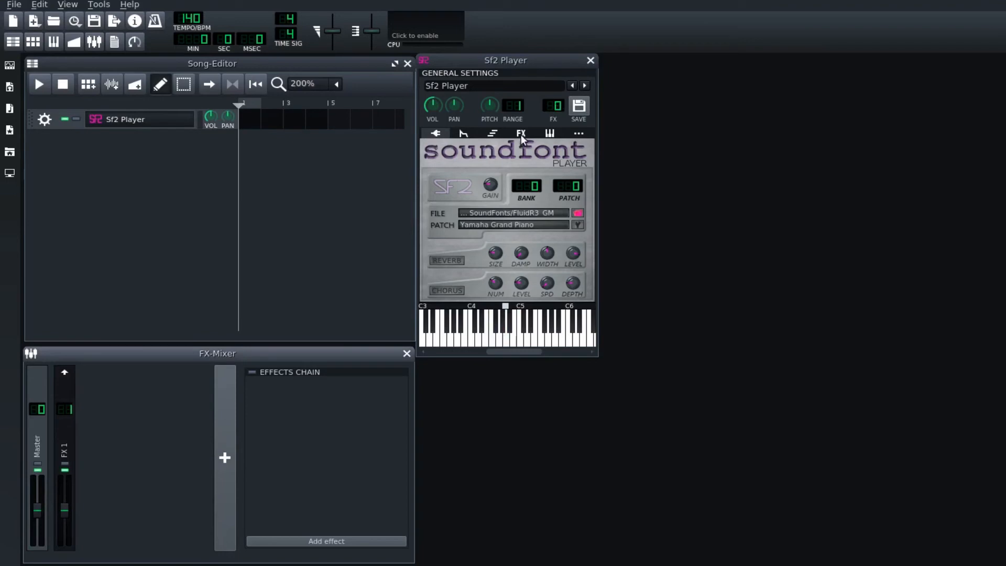
scroll(559, 110, "up", 1)
Add the Freeverb (Version 3) effect to the effects chain of mixer channel FX 1.
left_click(64, 457)
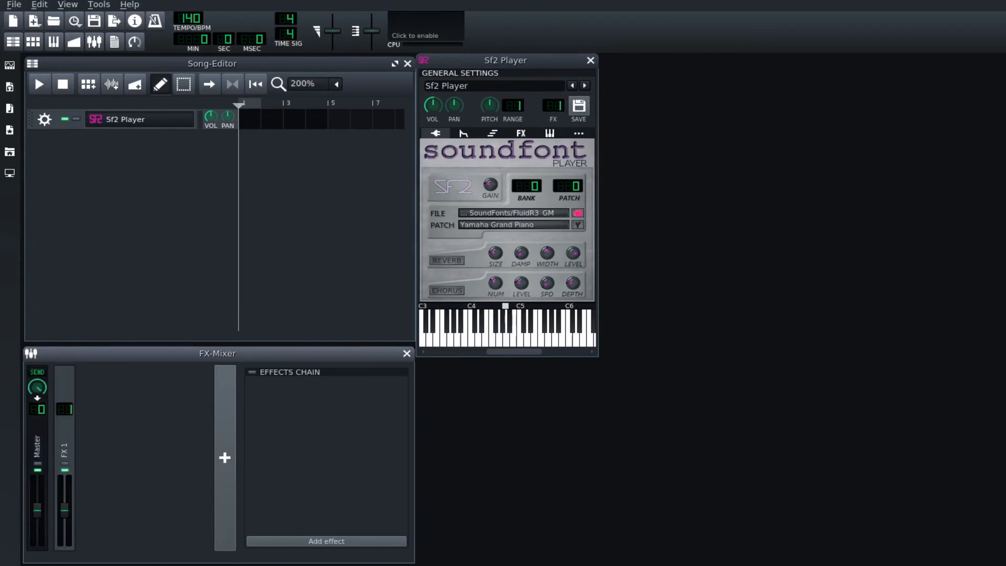
left_click(316, 541)
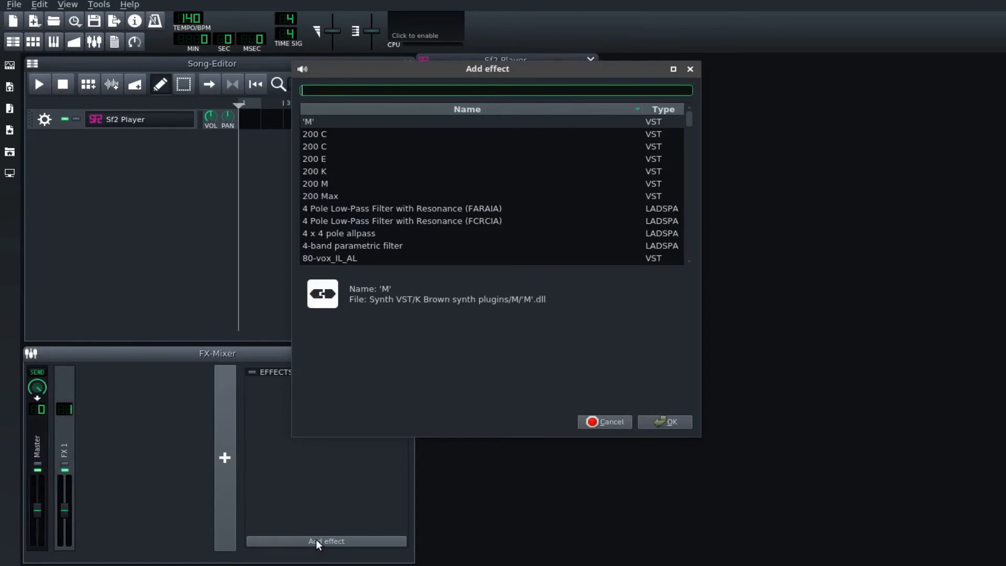
type("rev")
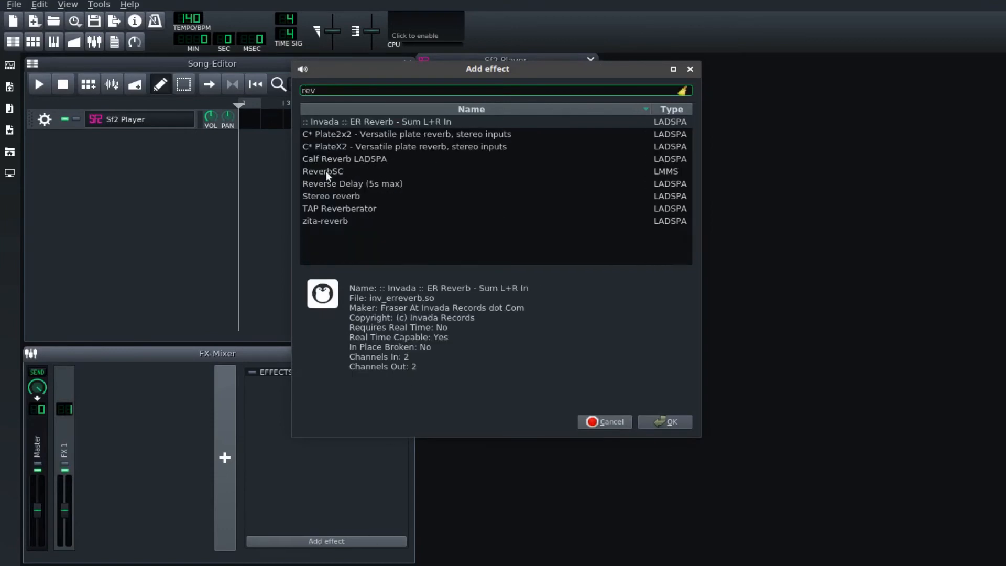
key("BackSpace")
key("BackSpace")
key("BackSpace")
type("free")
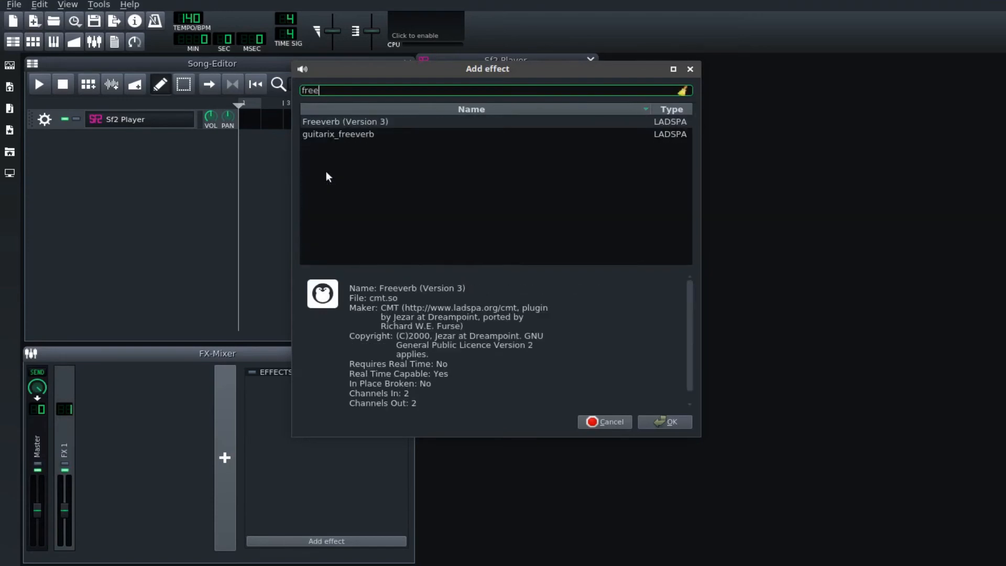
double_click(413, 121)
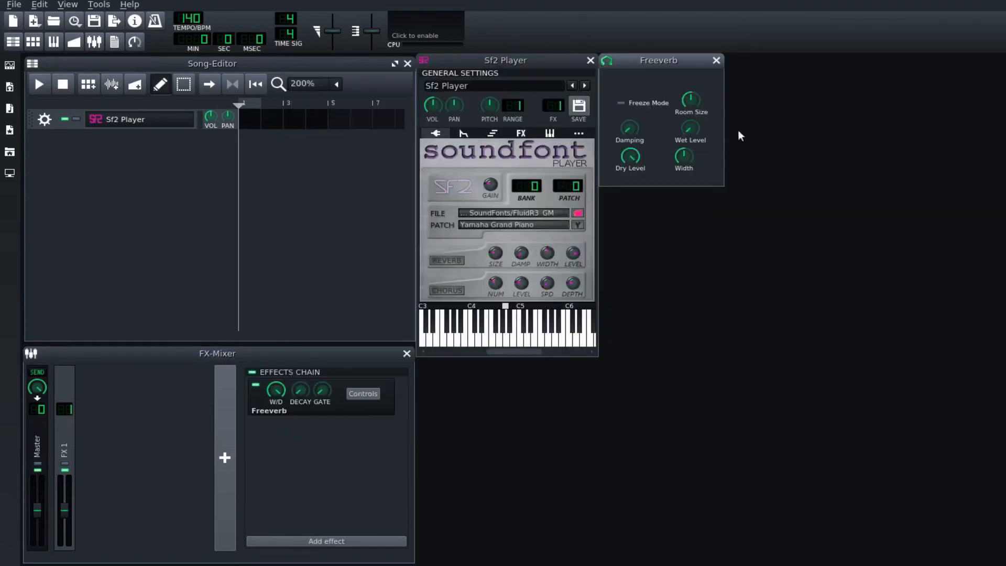
Raise Freeverb's wet level, lower its dry level and adjust the damping, leaving its controls closed.
left_click_drag(689, 138, 690, 116)
left_click_drag(632, 159, 633, 182)
mouse_move(628, 135)
left_mouse_down()
mouse_move(628, 157)
mouse_move(630, 137)
left_mouse_up()
left_click(716, 60)
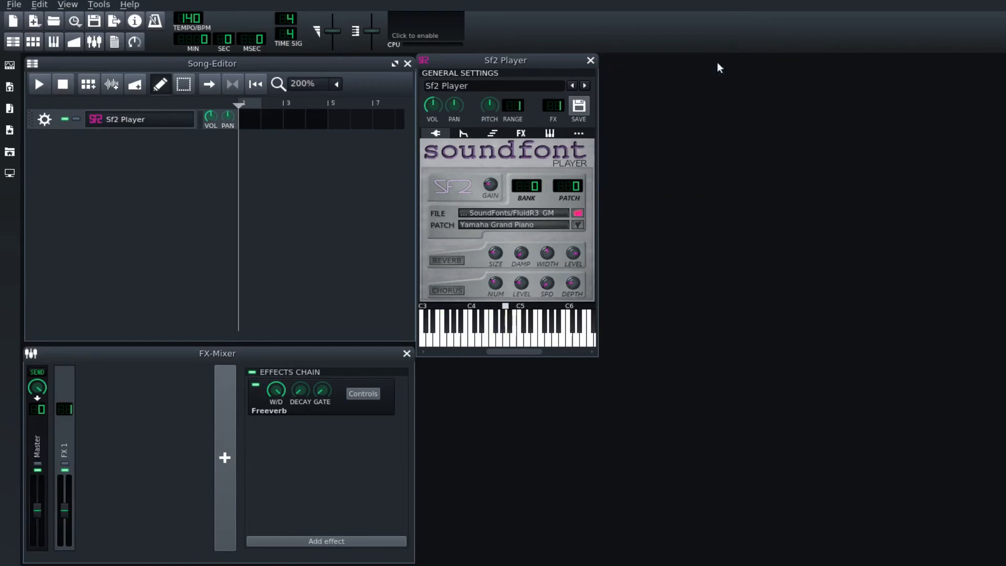
Play test notes on the Sf2 Player's Yamaha Grand Piano to audition the reverb.
key("c")
key("m")
key("c")
key("u")
key("q")
key("q")
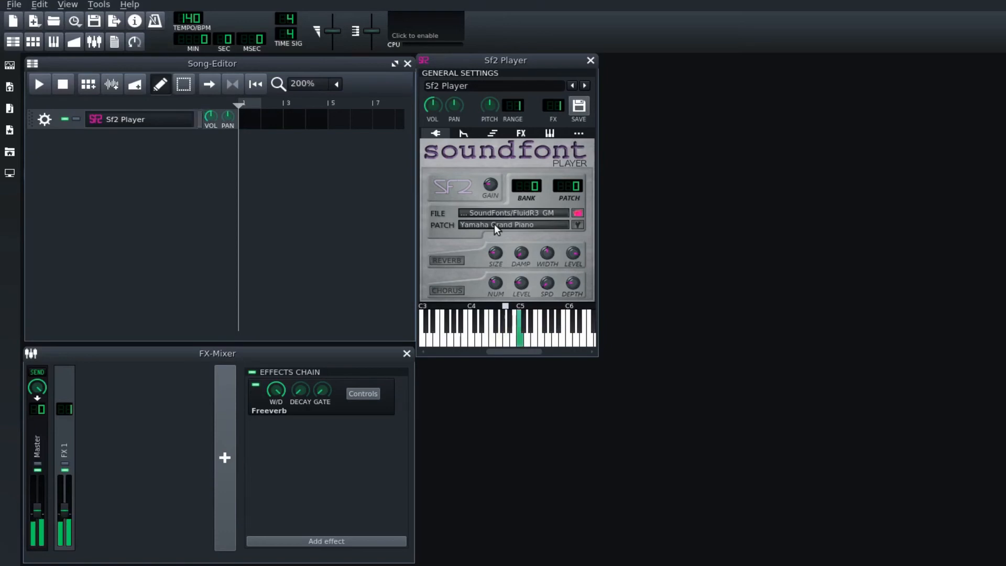
key("o")
key("o")
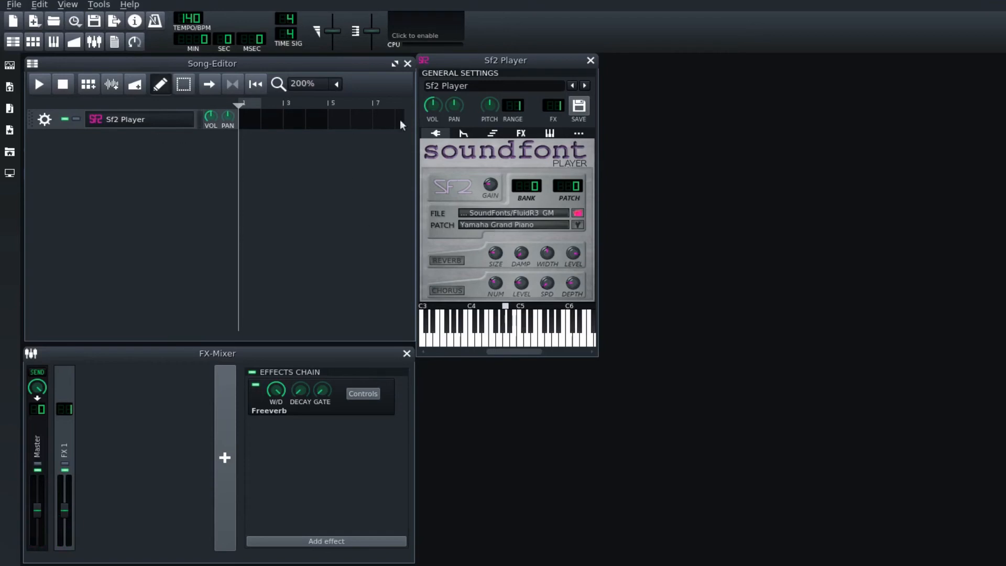
Add the C* Eq4p 4-band parametric equaliser to the Sf2 Player's own effects chain.
left_click_drag(495, 59, 548, 97)
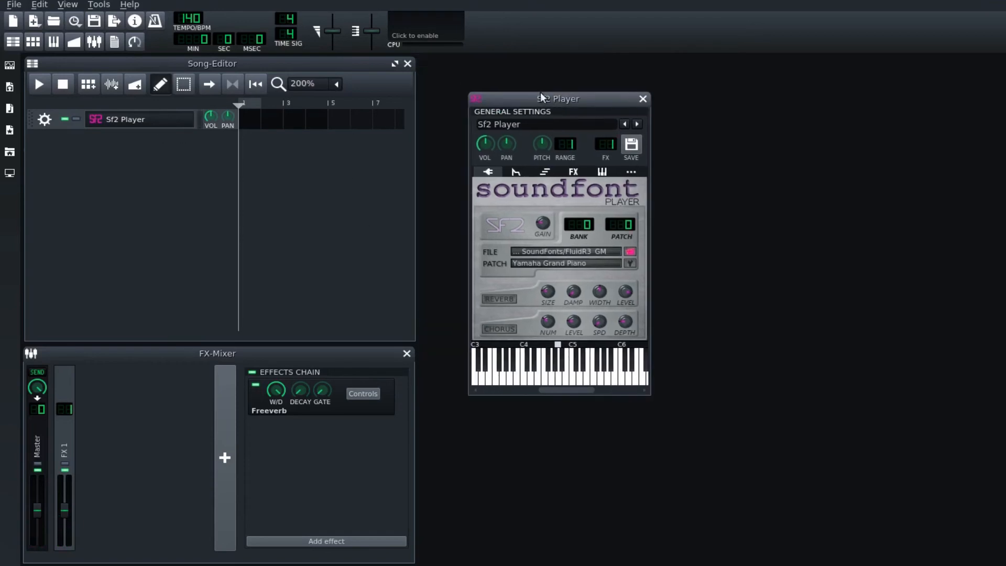
left_click(575, 171)
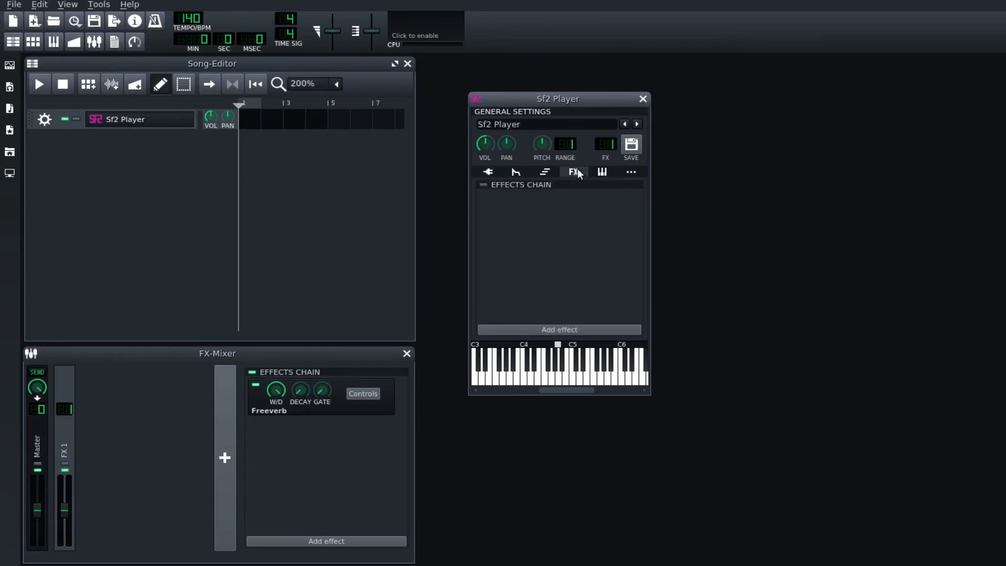
left_click(568, 329)
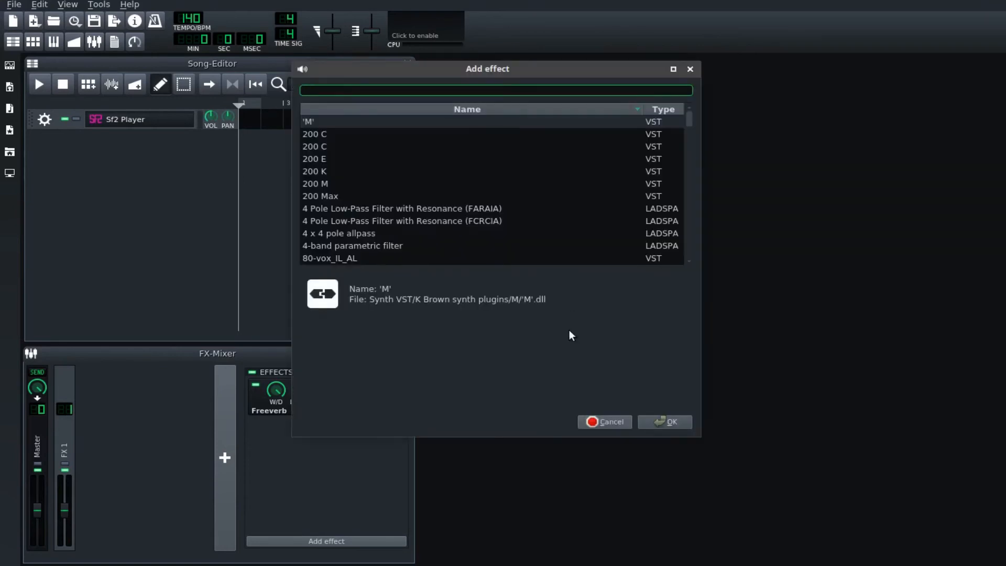
type("eq")
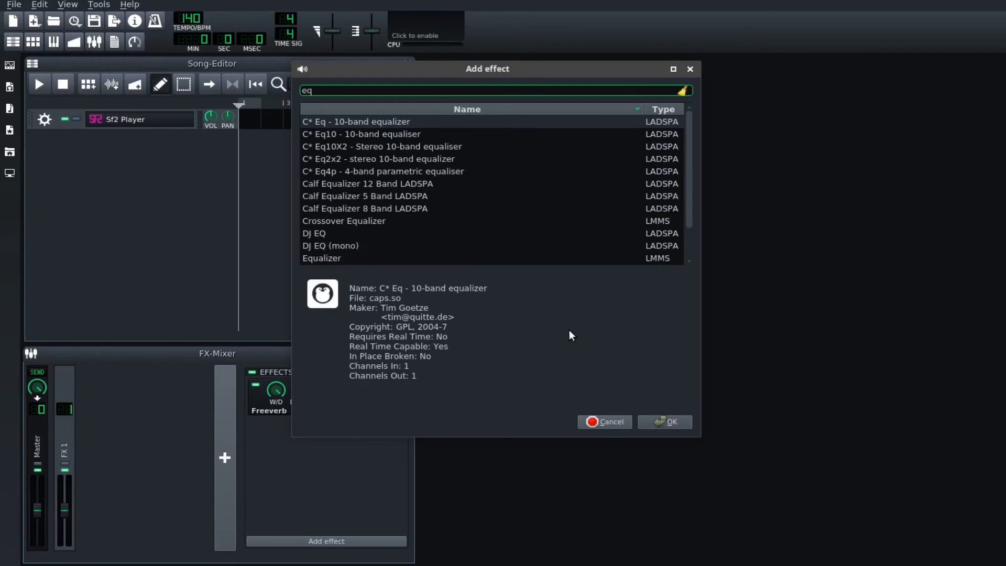
double_click(384, 171)
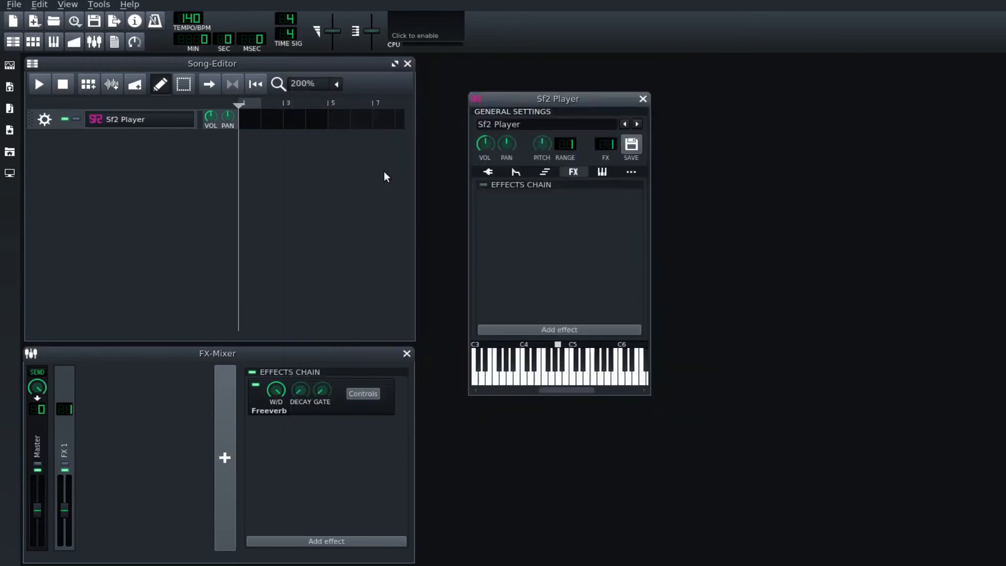
Lower the d.gain on the C* Eq4p equaliser and compare the sound with the effect bypassed and enabled.
left_click_drag(687, 73, 698, 140)
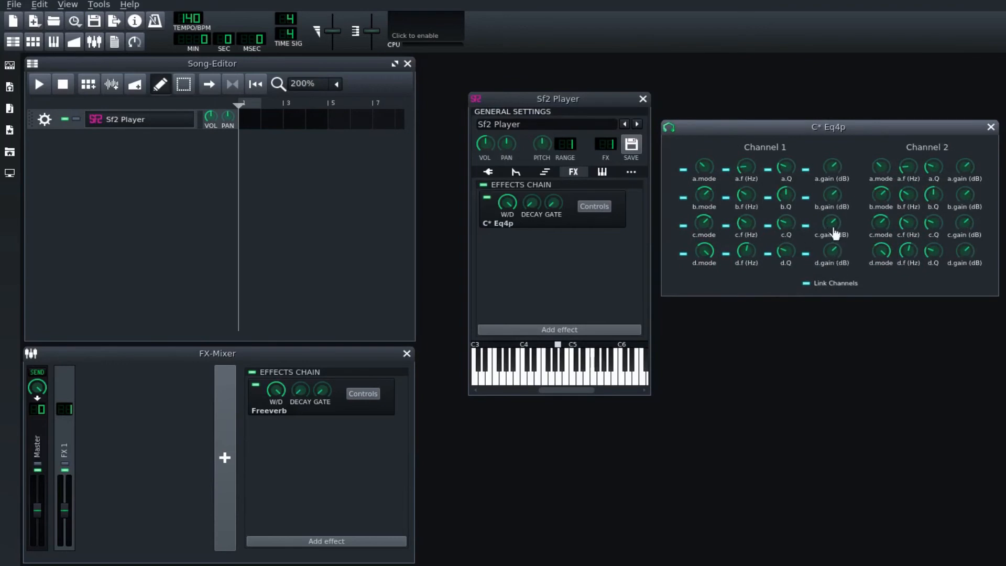
left_click_drag(832, 256, 831, 258)
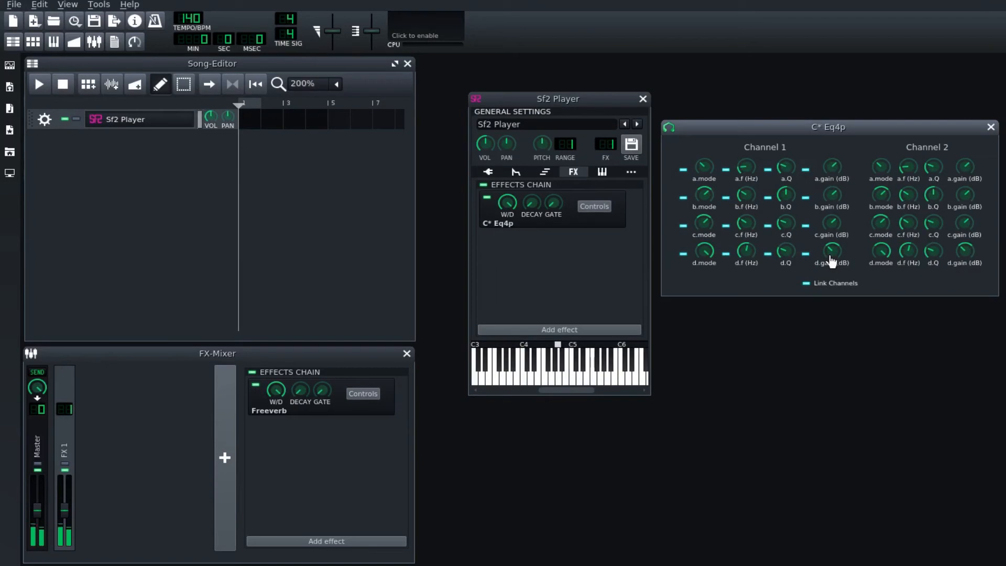
left_click(489, 199)
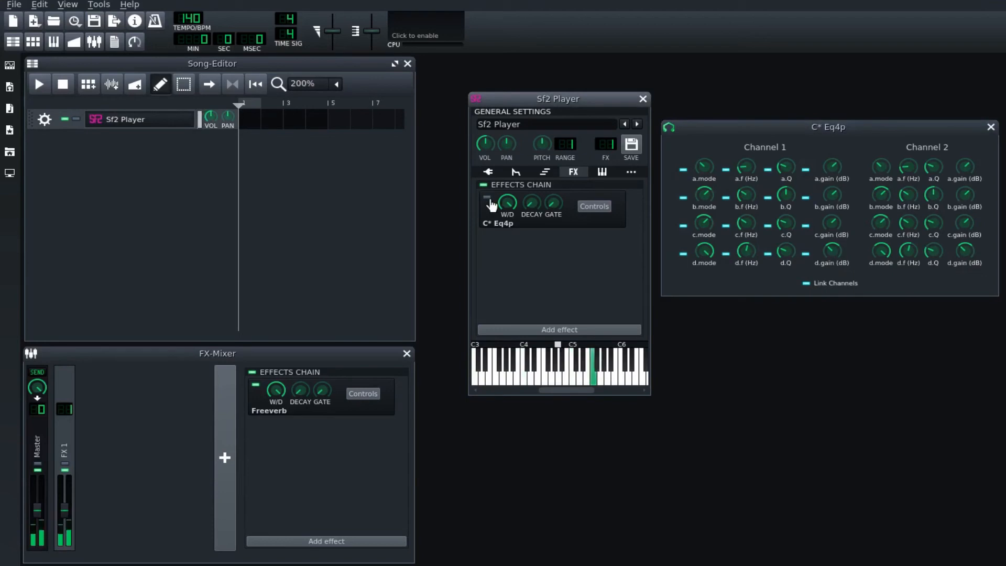
left_click(488, 198)
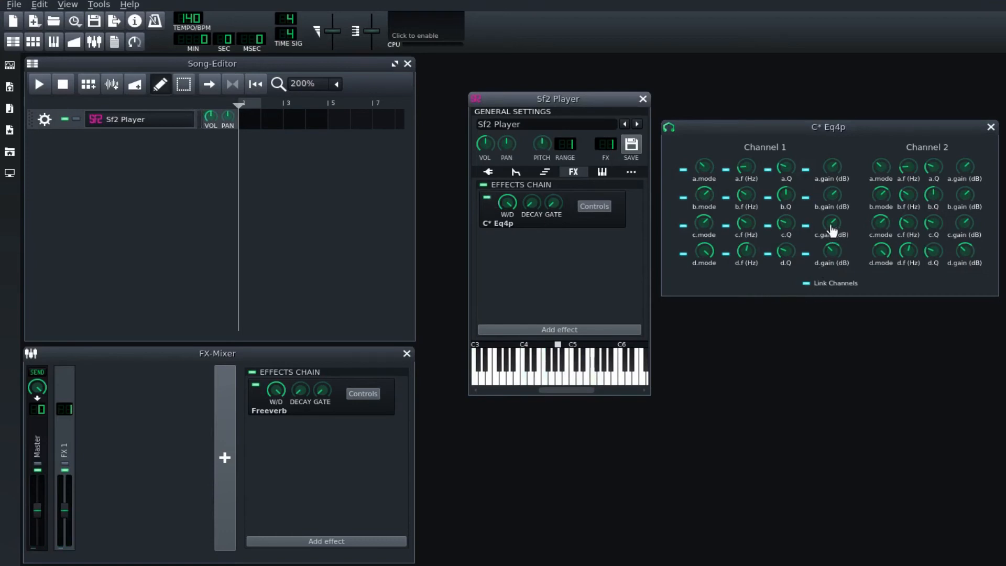
left_click(990, 128)
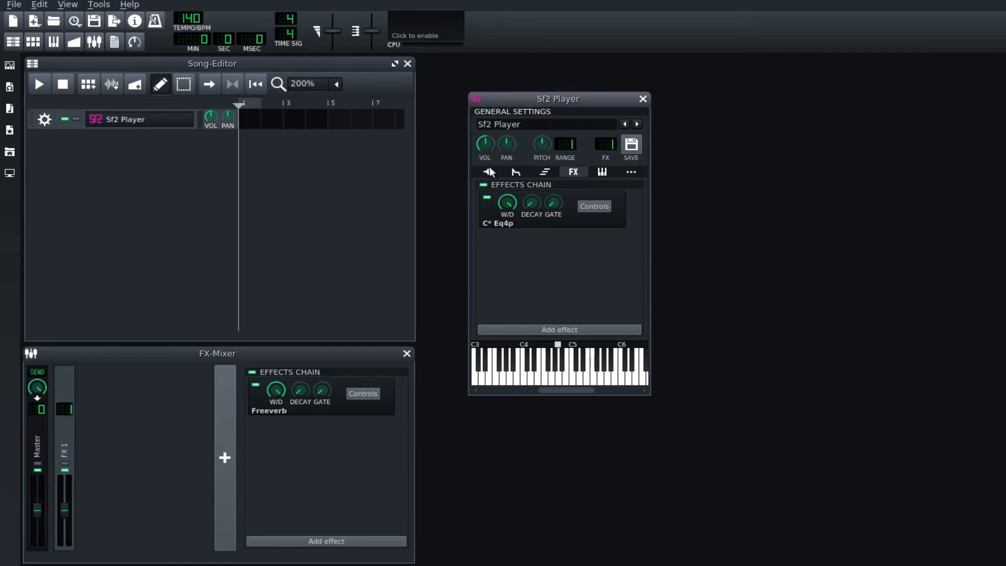
Return to the Sf2 Player's SoundFont settings and rename the instrument track as Keys1.
left_click(488, 169)
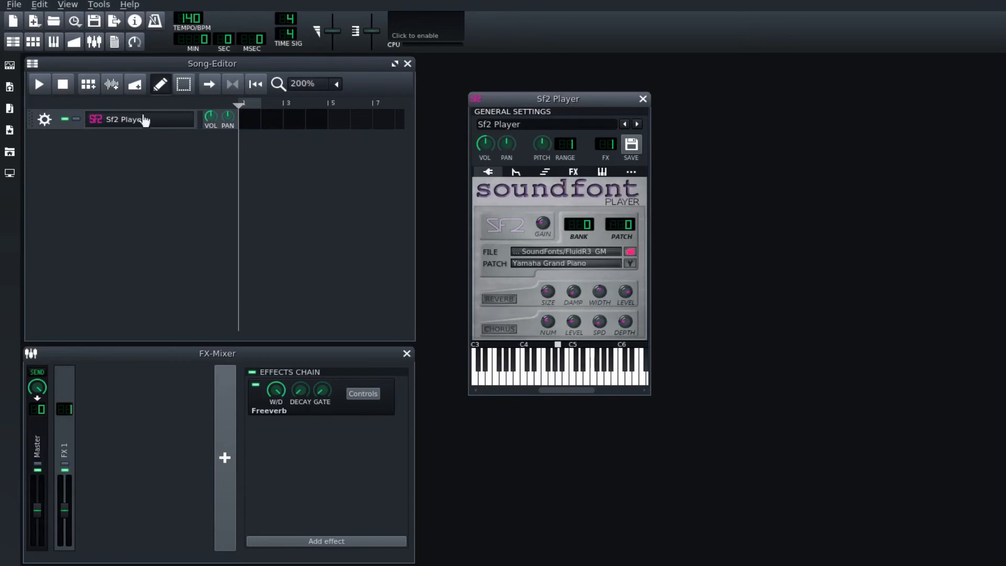
left_click(531, 127)
key("ctrl+a")
type("Keys1")
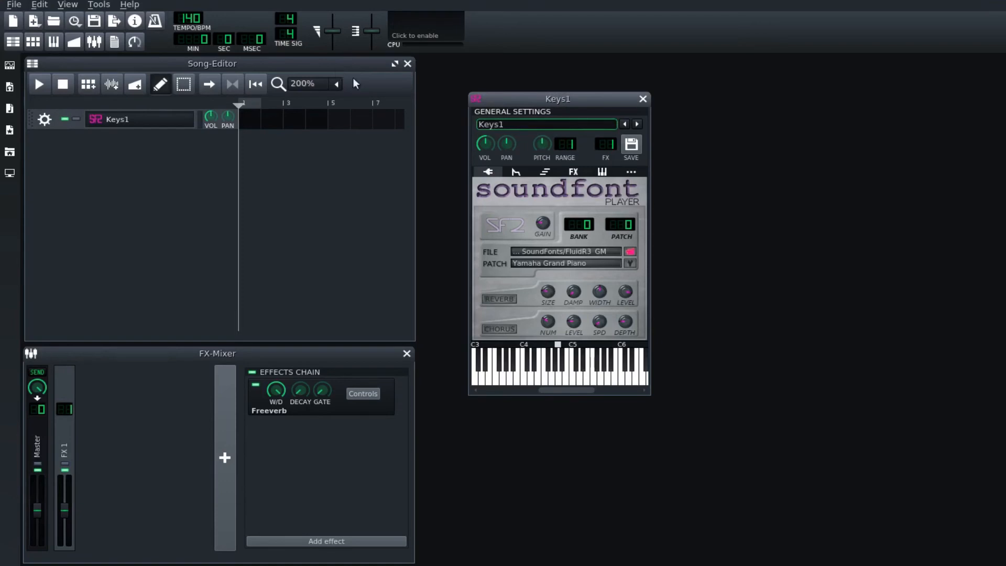
left_click(91, 146)
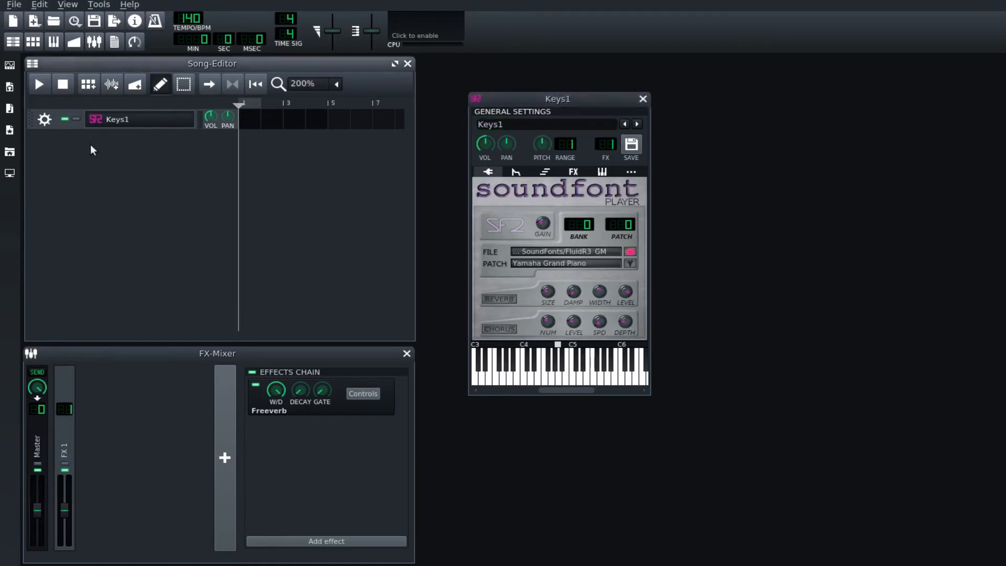
Clone the Keys1 track and rename the copy as Keys2.
left_click(37, 120)
left_click(52, 133)
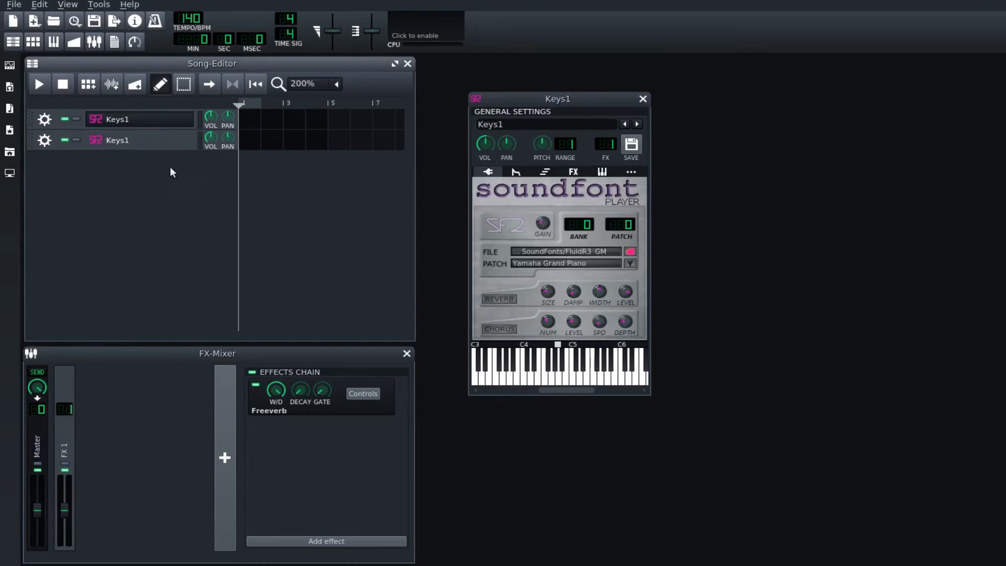
left_click(169, 142)
left_click(734, 87)
key("BackSpace")
type("2")
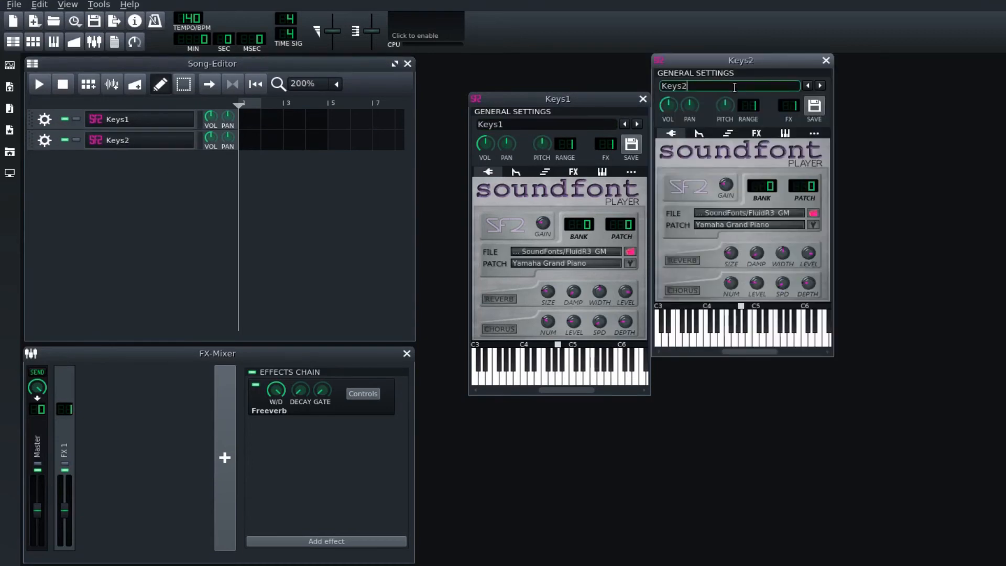
Set the Keys2 SoundFont patch to Vibraphone, patch 11 in bank 0.
left_click(812, 225)
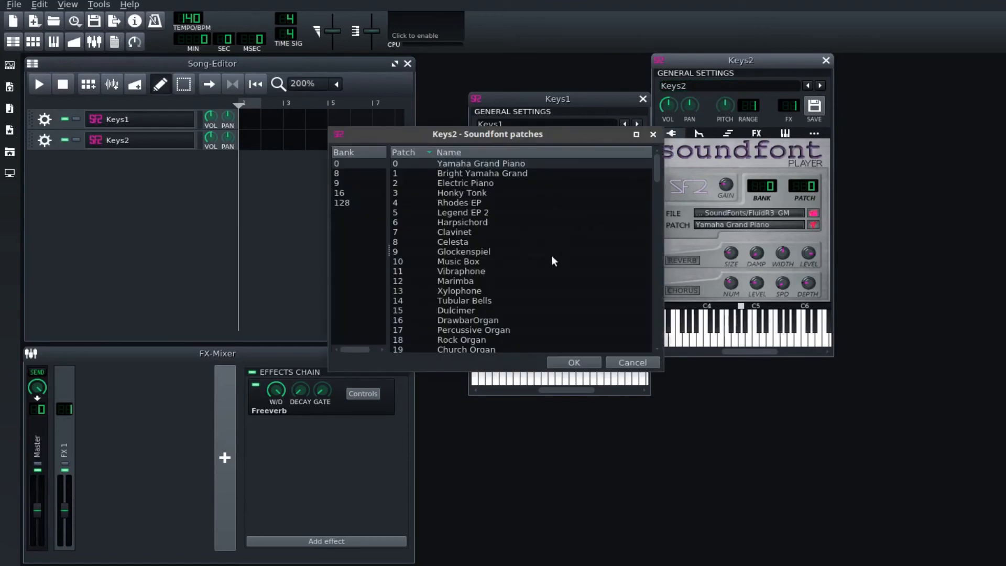
scroll(555, 256, "down", 1)
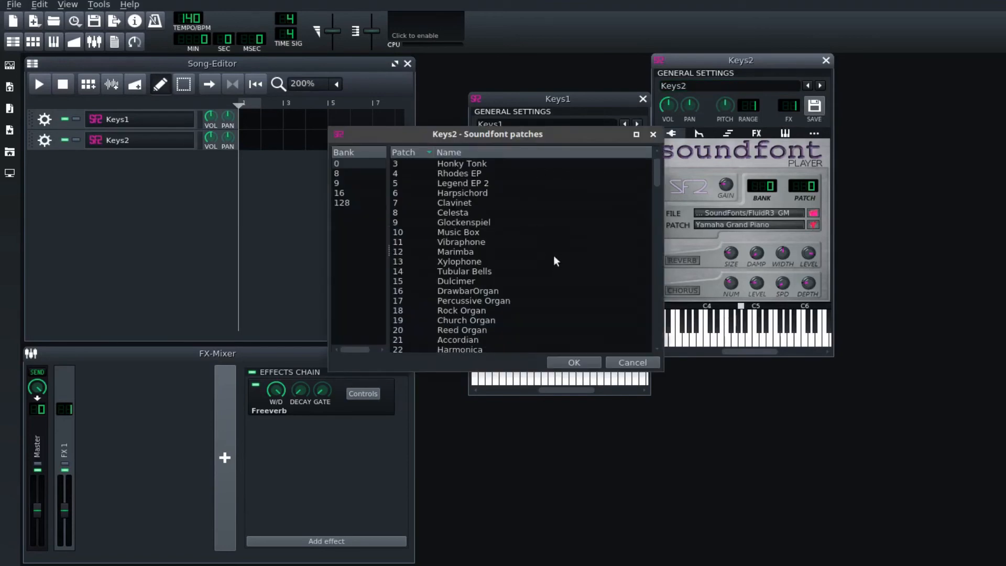
left_click(471, 242)
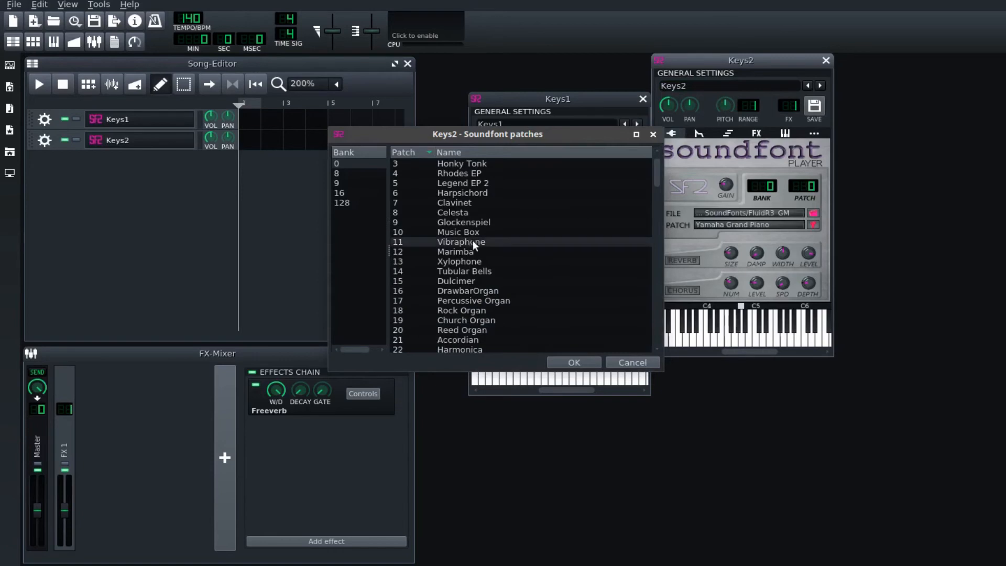
left_click(587, 363)
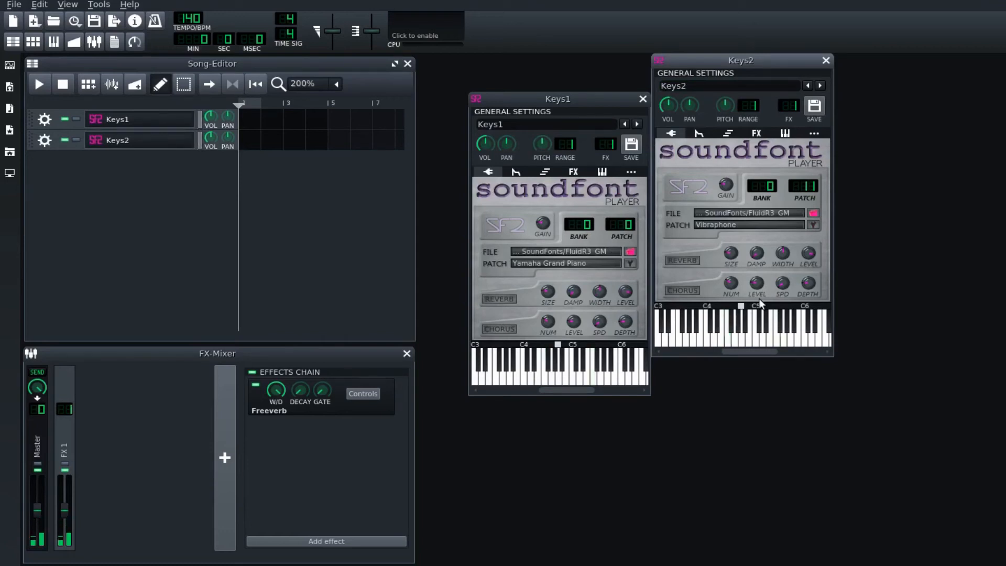
Replace the C* Eq4p equaliser in Keys2's effects chain with Freeverb (Version 3).
left_click(757, 134)
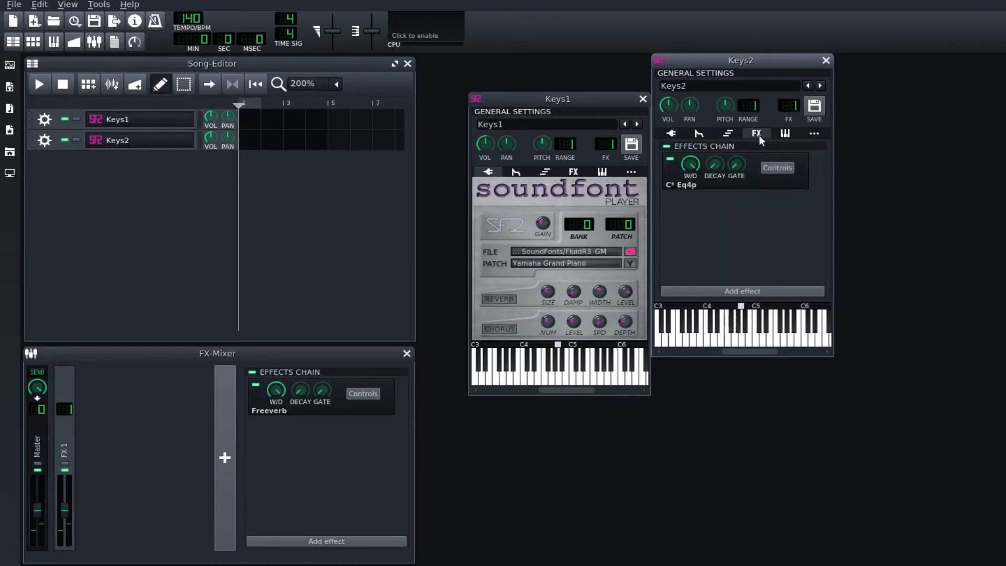
right_click(762, 184)
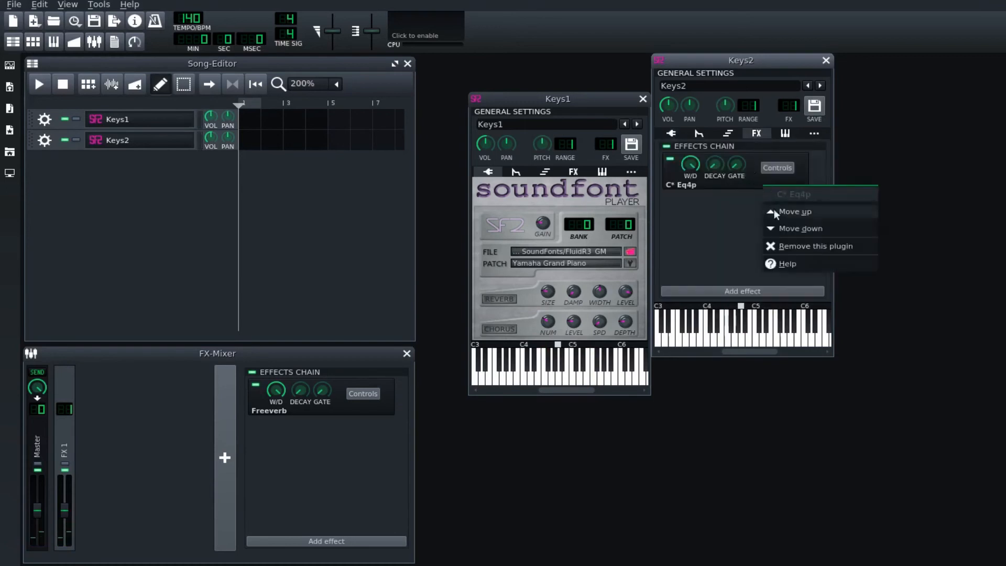
left_click(782, 247)
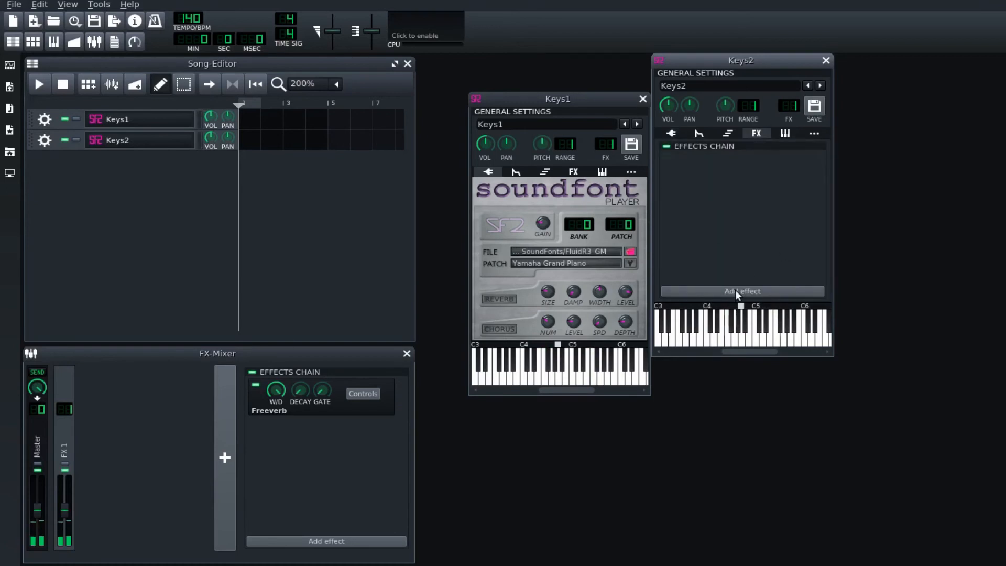
left_click(734, 291)
type("free")
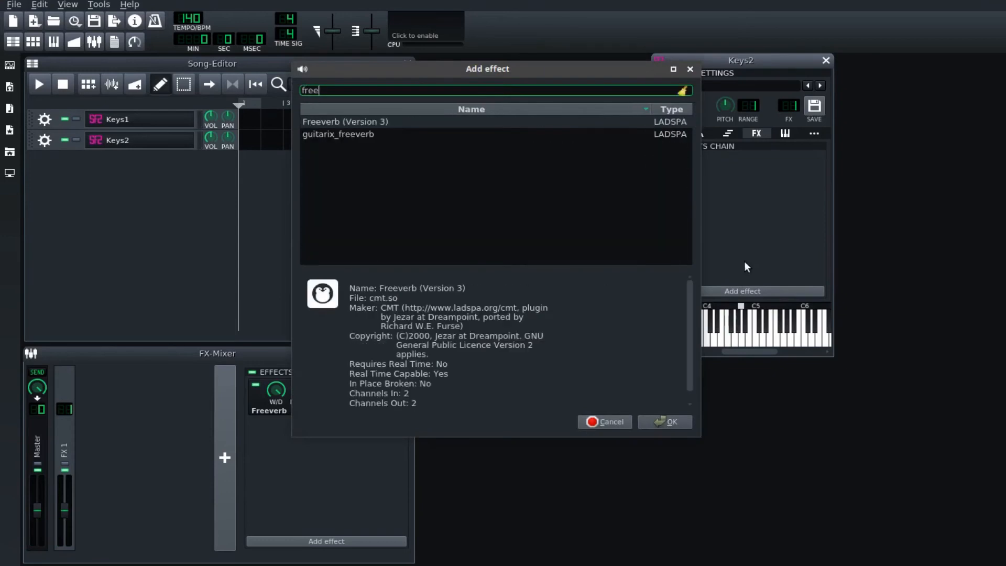
double_click(369, 122)
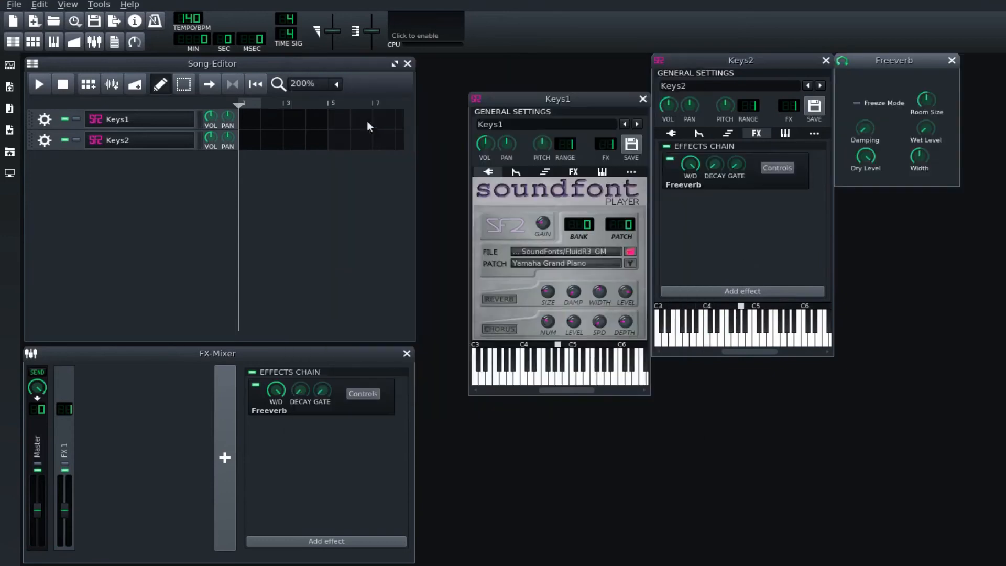
Raise the wet level, width and room size of Keys2's Freeverb and lower its dry level.
left_click_drag(923, 134, 922, 79)
left_click_drag(871, 158, 871, 213)
left_click_drag(920, 158, 926, 106)
left_click(926, 103)
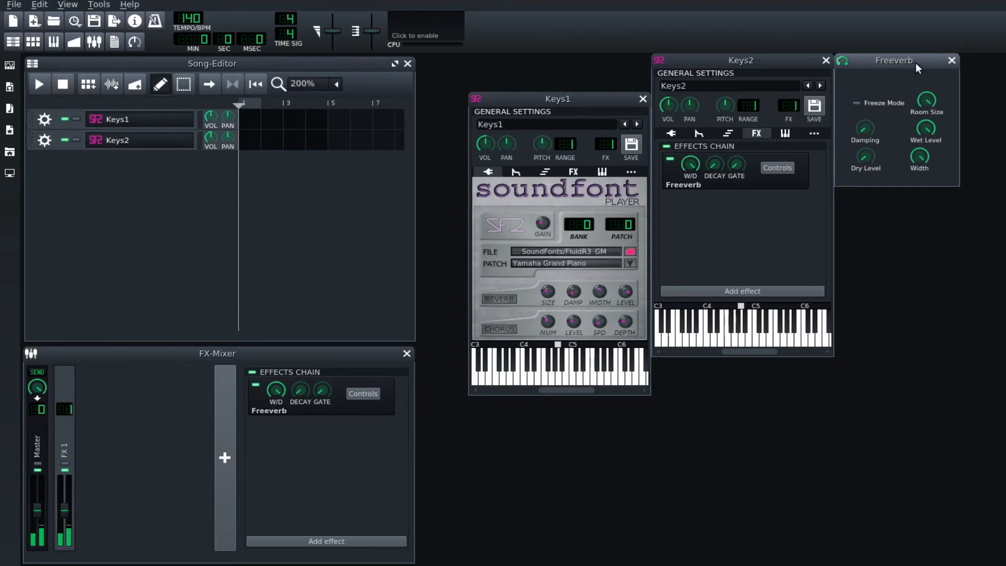
Lower the Keys2 track's volume to balance it against Keys1, and close the Keys2 instrument window.
left_click_drag(739, 65, 722, 112)
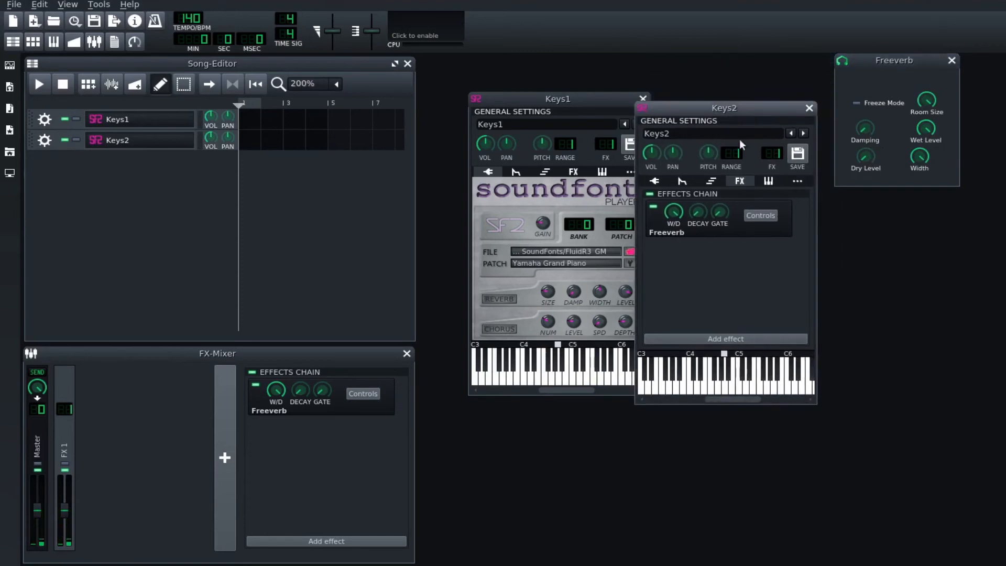
mouse_move(210, 136)
left_mouse_down()
mouse_move(210, 152)
mouse_move(211, 137)
left_mouse_up()
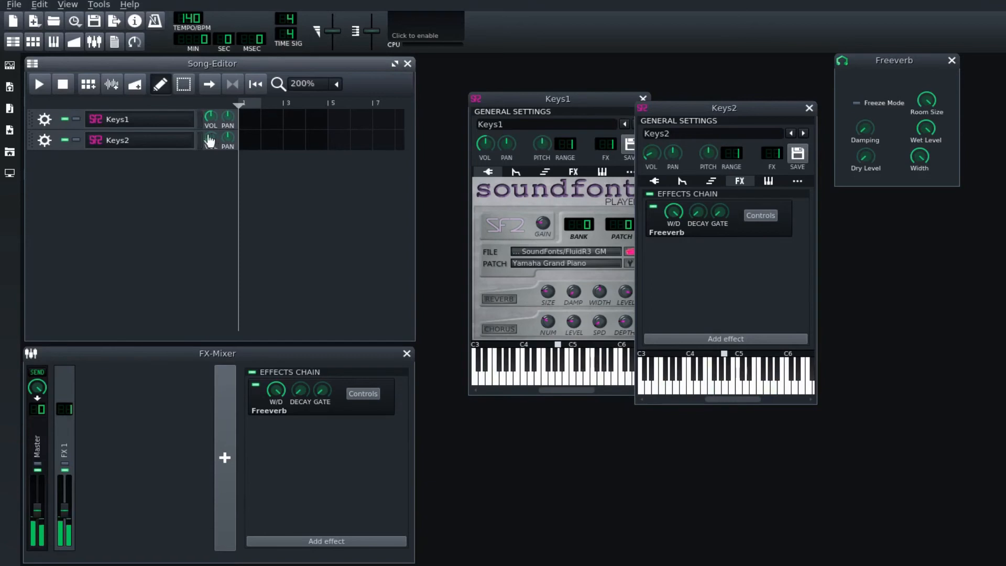
mouse_move(210, 141)
left_mouse_down()
mouse_move(210, 162)
mouse_move(211, 143)
left_mouse_up()
left_click_drag(783, 107, 729, 155)
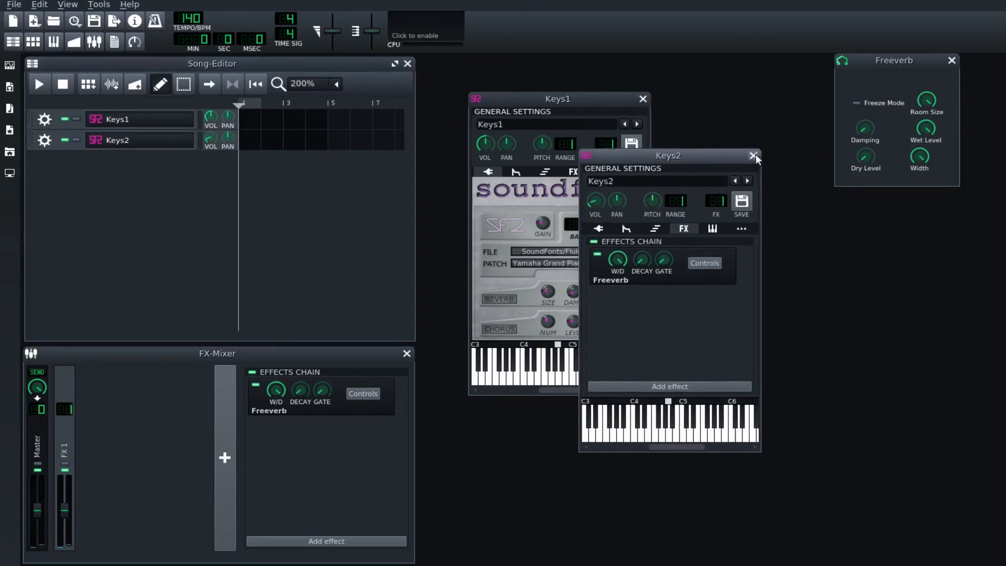
left_click(754, 155)
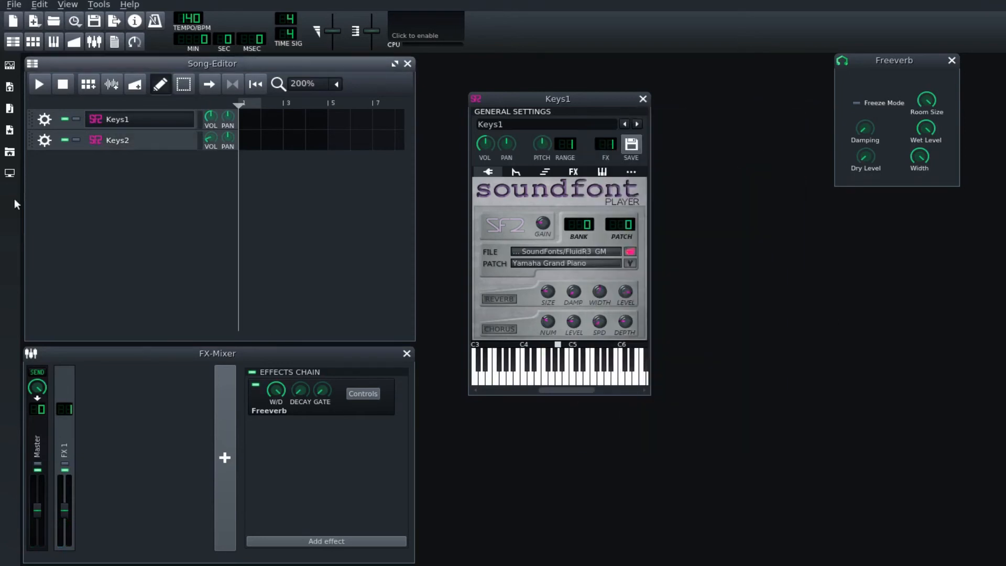
Clone the Keys1 track, move the copy below Keys2 and rename it as Keys3.
left_click(45, 120)
left_click(56, 135)
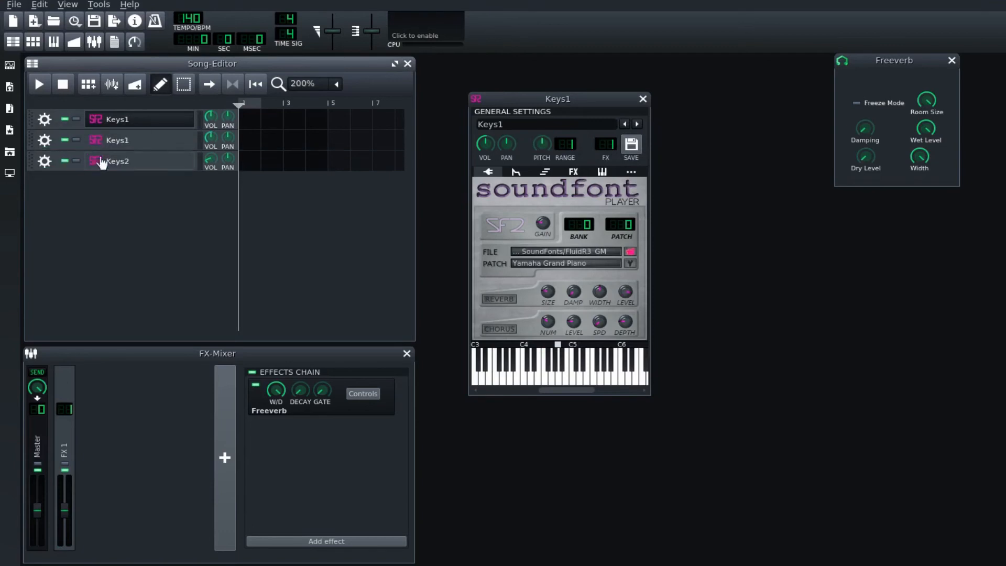
left_click_drag(30, 139, 31, 161)
left_click(126, 161)
left_click(655, 181)
key("BackSpace")
type("3")
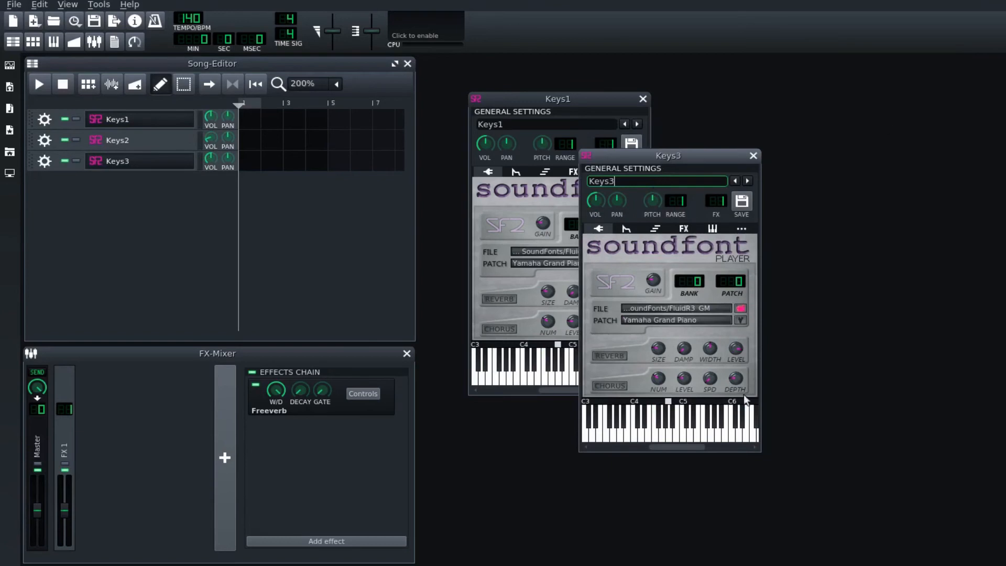
Set the Keys3 SoundFont patch to Celesta, patch 8 in bank 0, and raise Keys2's track volume slightly.
left_click(739, 320)
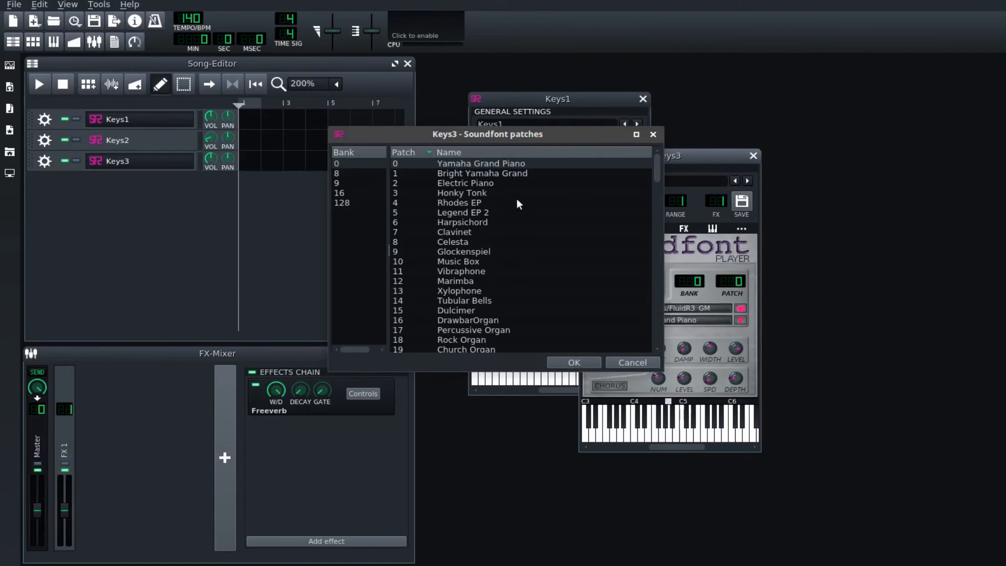
scroll(517, 202, "down", 2)
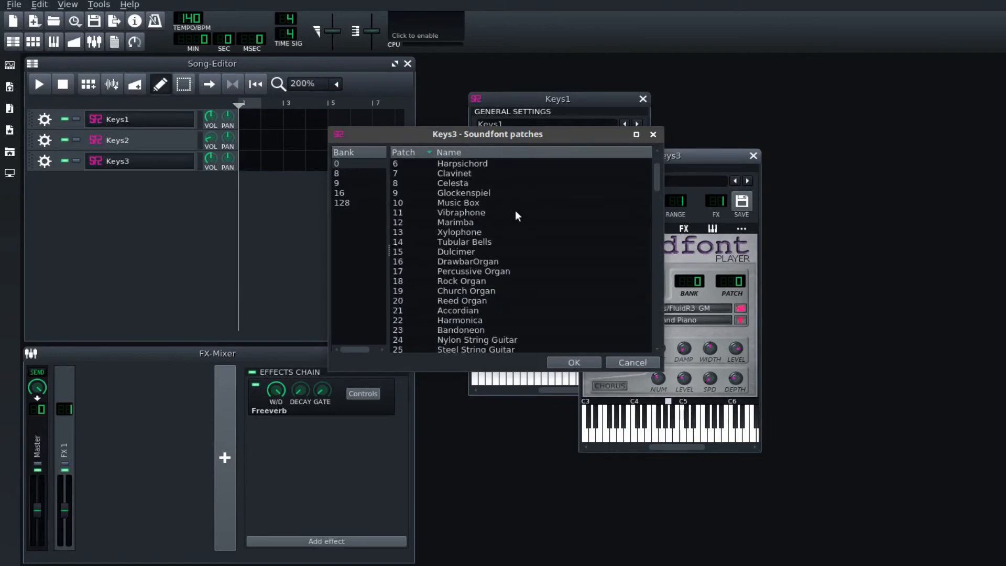
scroll(516, 215, "up", 1)
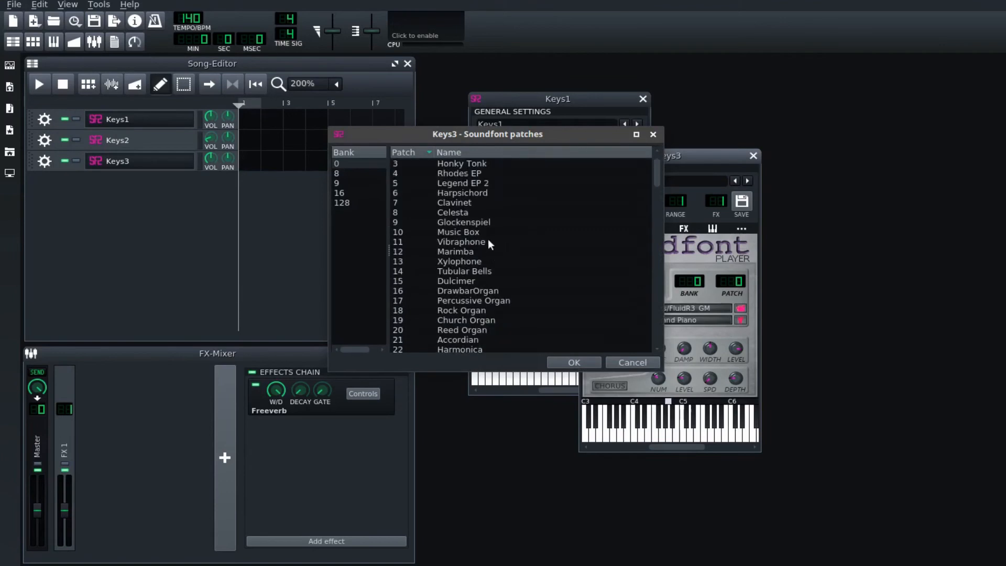
left_click(482, 211)
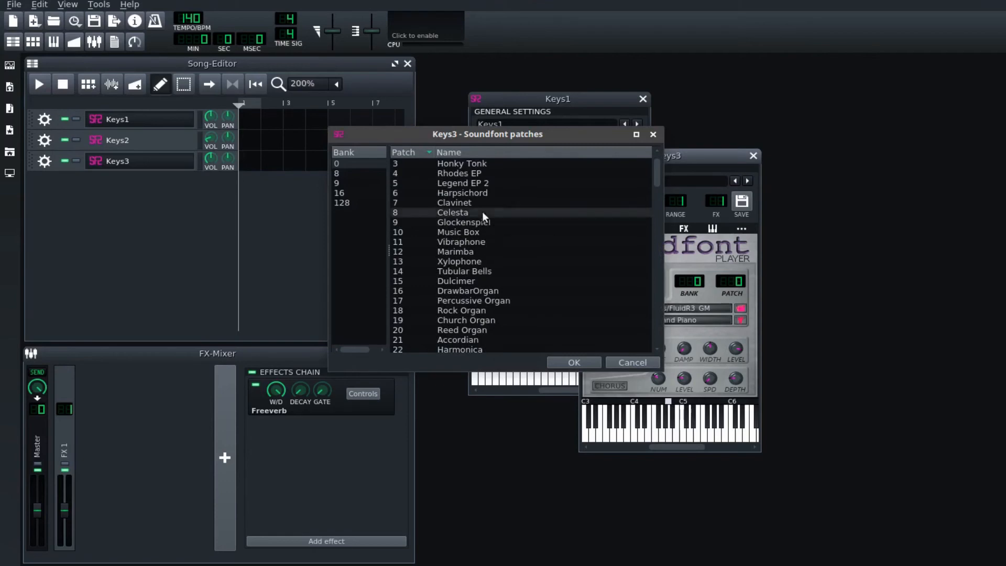
left_click(554, 358)
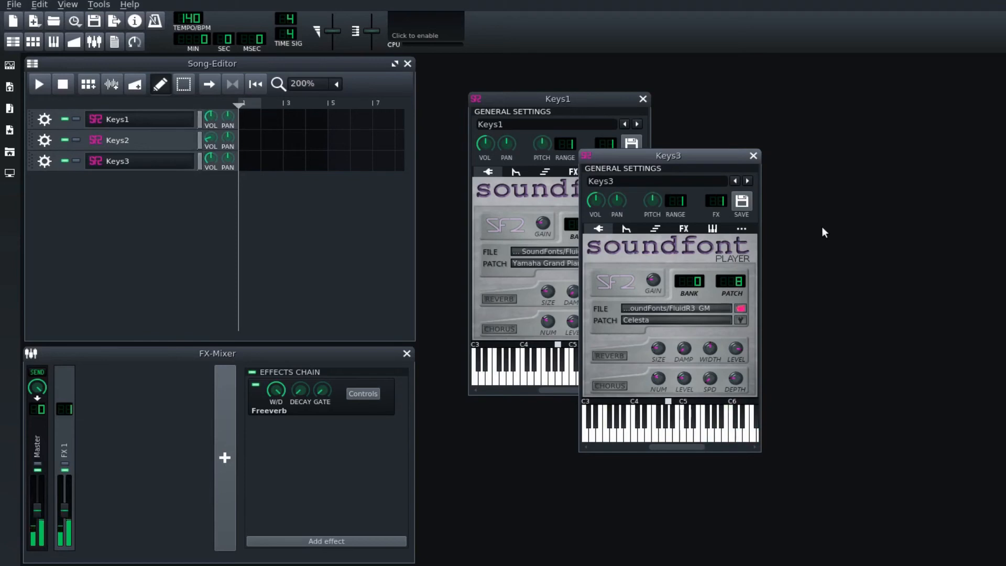
mouse_move(209, 137)
left_mouse_down()
mouse_move(209, 166)
mouse_move(220, 130)
left_mouse_up()
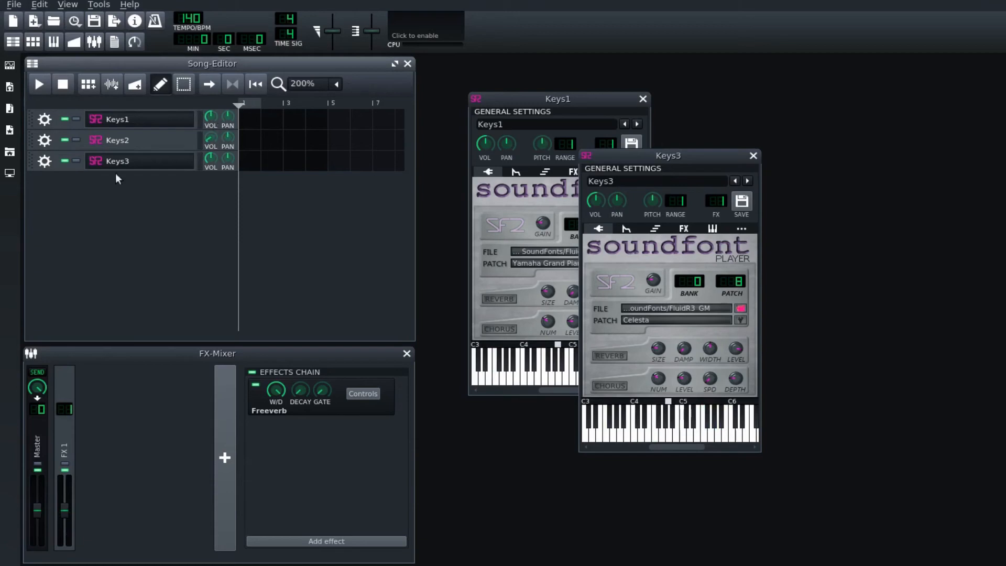
Clone the Keys1 track again, move the copy below Keys3 and rename it as Keys4.
left_click(45, 117)
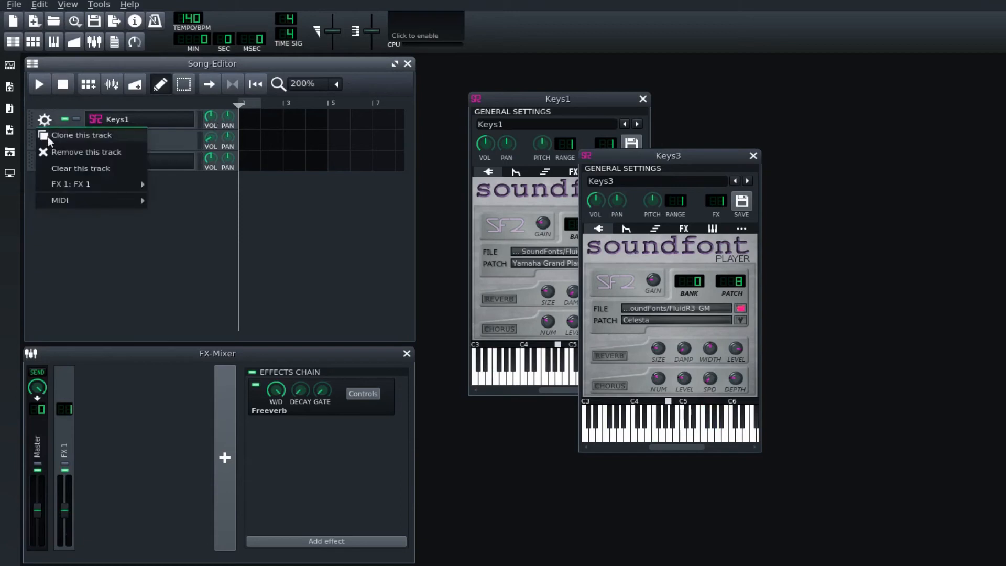
left_click(48, 136)
left_click_drag(37, 141, 42, 183)
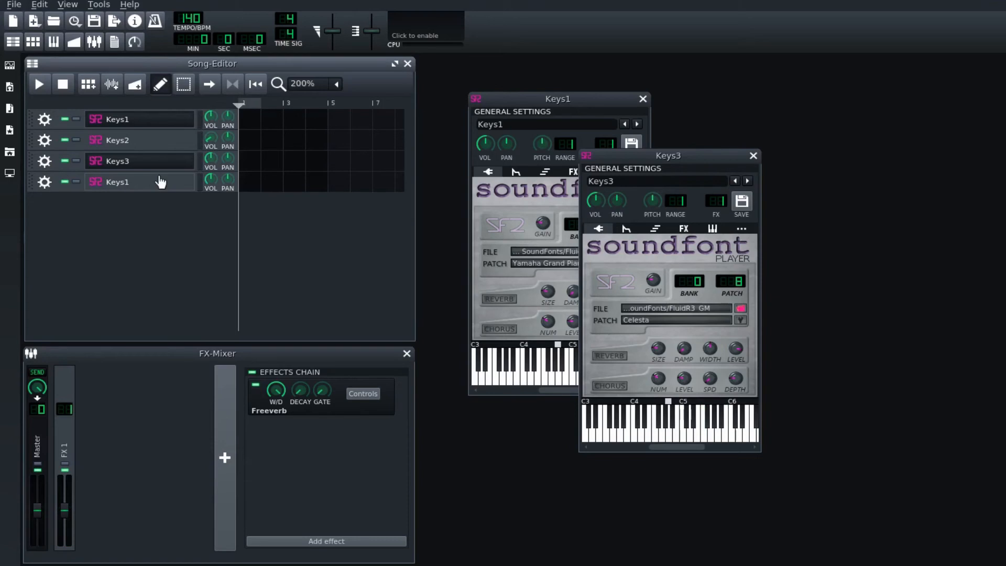
left_click(173, 186)
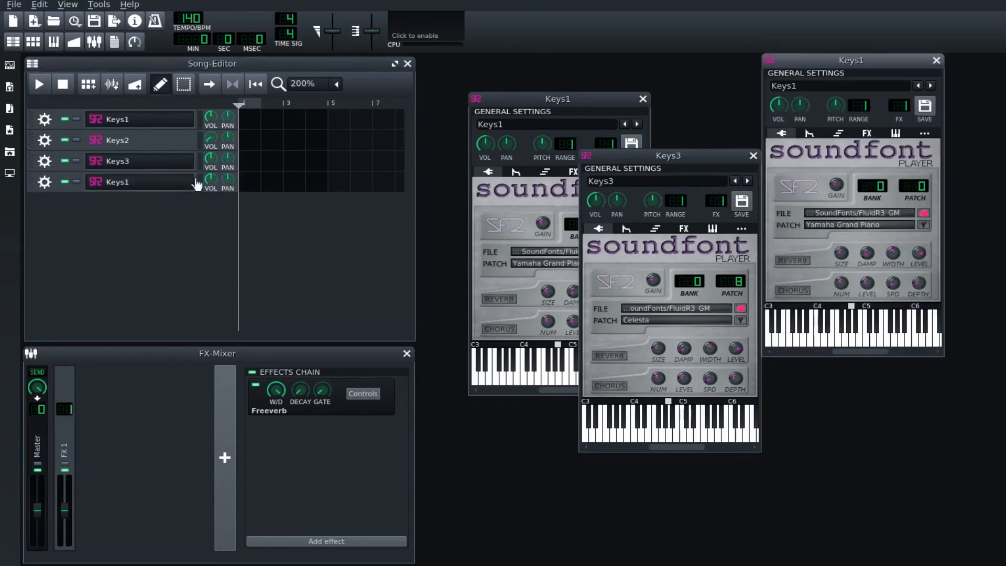
left_click(817, 85)
key("BackSpace")
type("4")
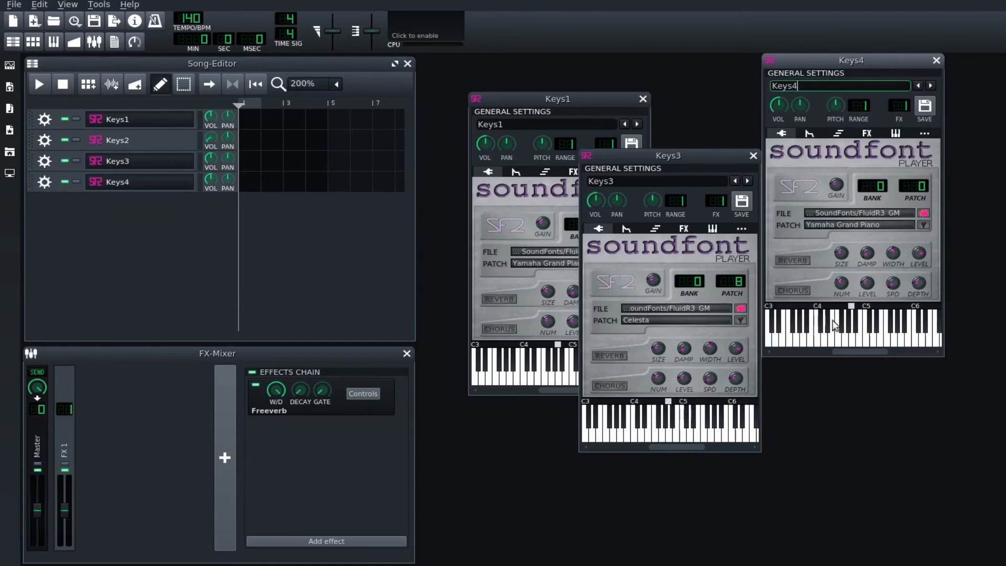
Set the Keys4 SoundFont patch to Taiko Drum, patch 116 in bank 0.
left_click(887, 237)
left_click(922, 226)
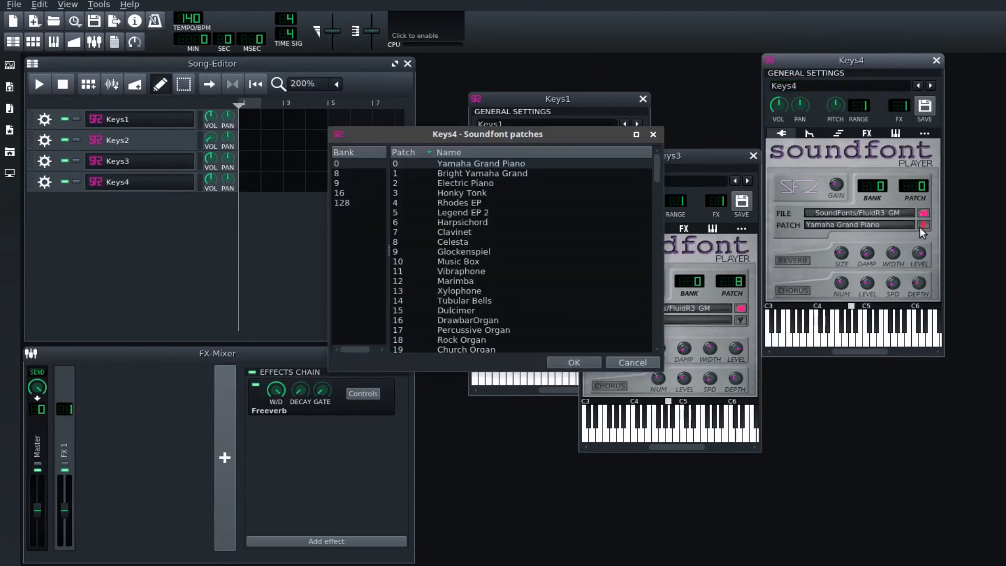
scroll(550, 243, "down", 20)
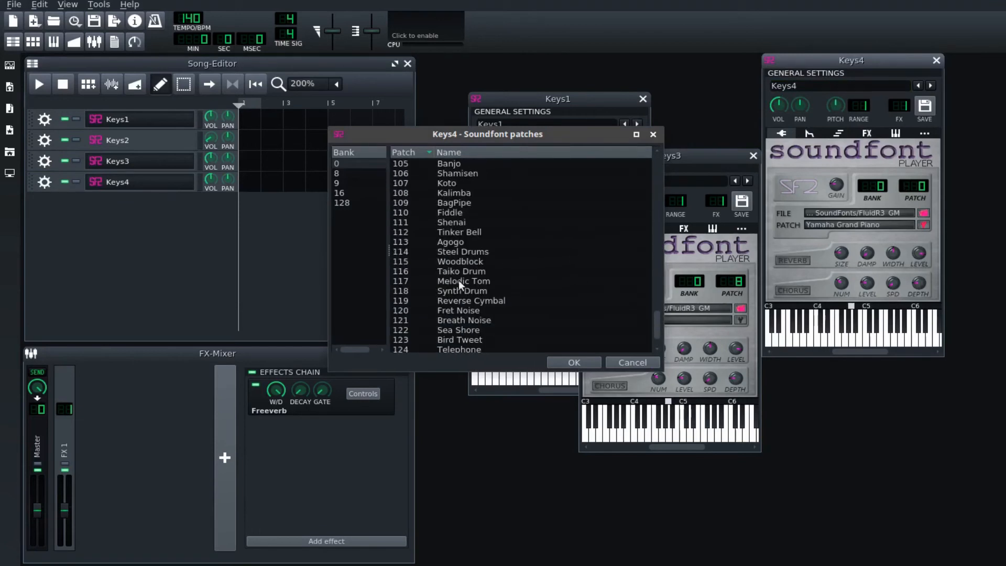
left_click(476, 271)
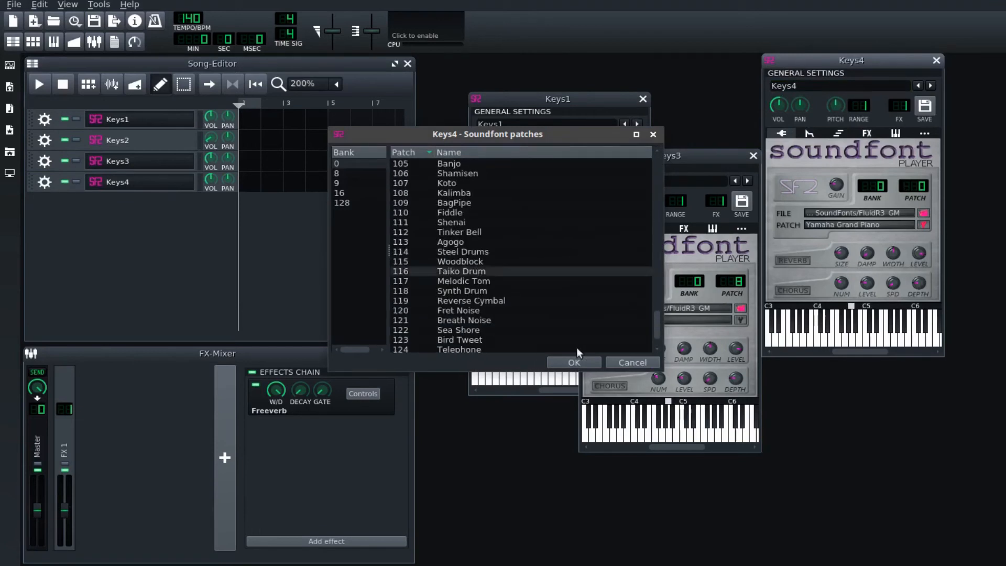
left_click(576, 363)
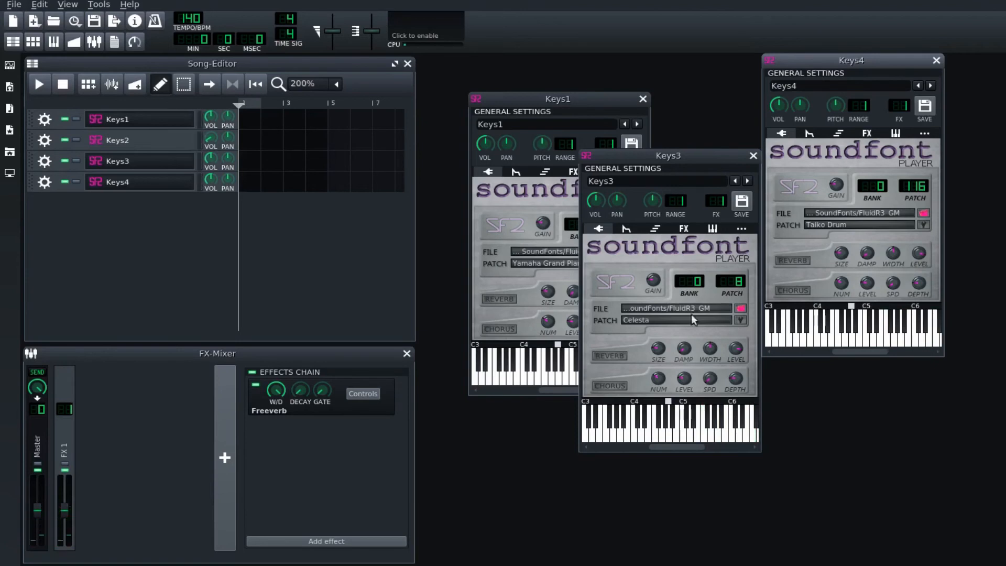
In Keys4's C* Eq4p equaliser, set the d gain to about -48 dB, lower the a gain, and raise the b and c gains slightly.
left_click(868, 133)
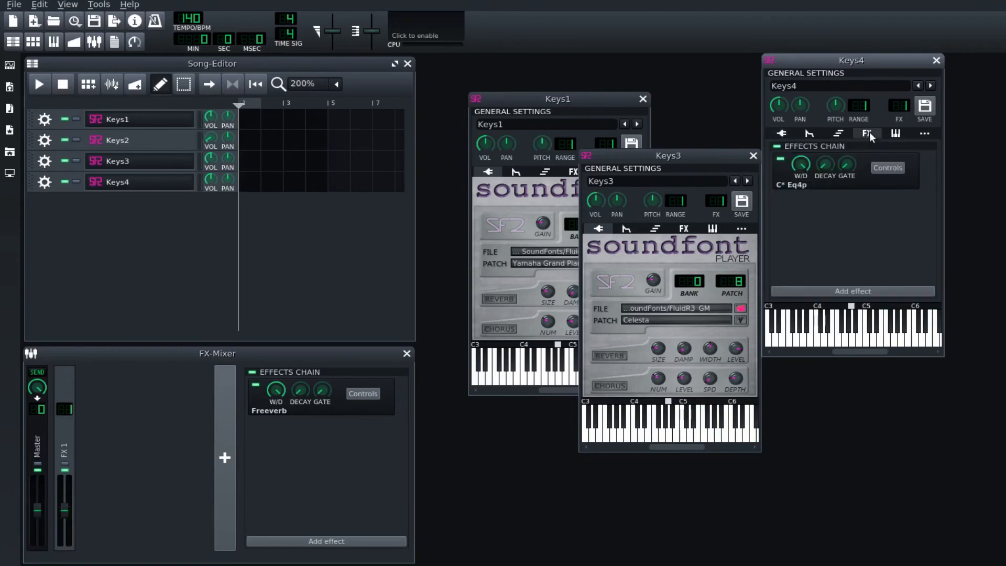
left_click(888, 167)
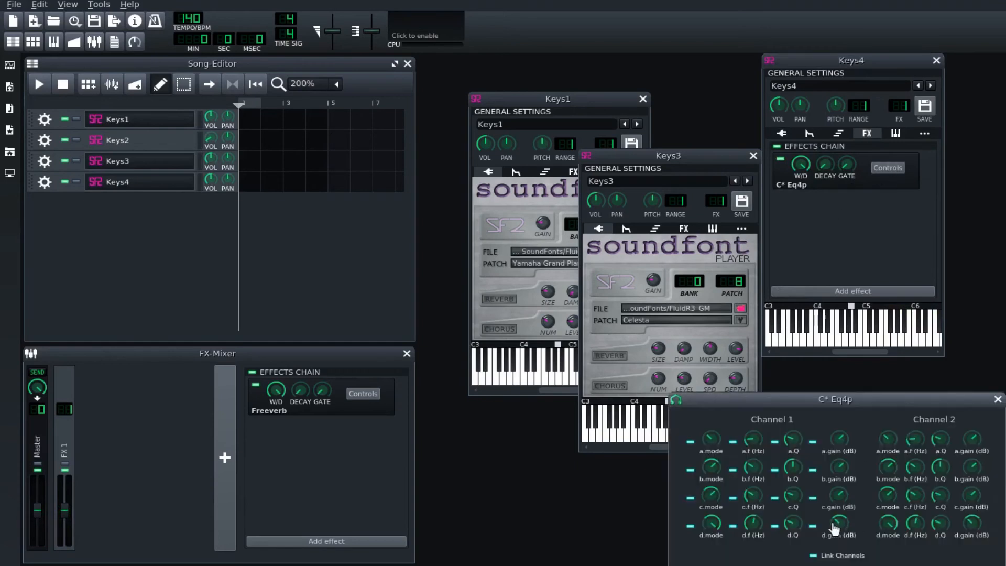
left_click_drag(834, 527, 834, 558)
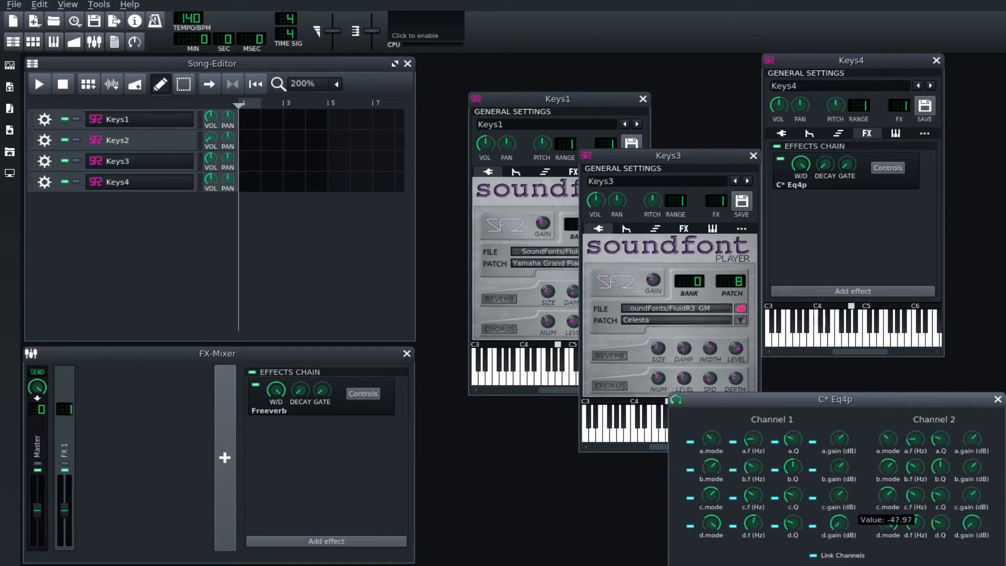
left_click(843, 437)
left_click_drag(839, 467, 838, 451)
left_click_drag(839, 498, 841, 494)
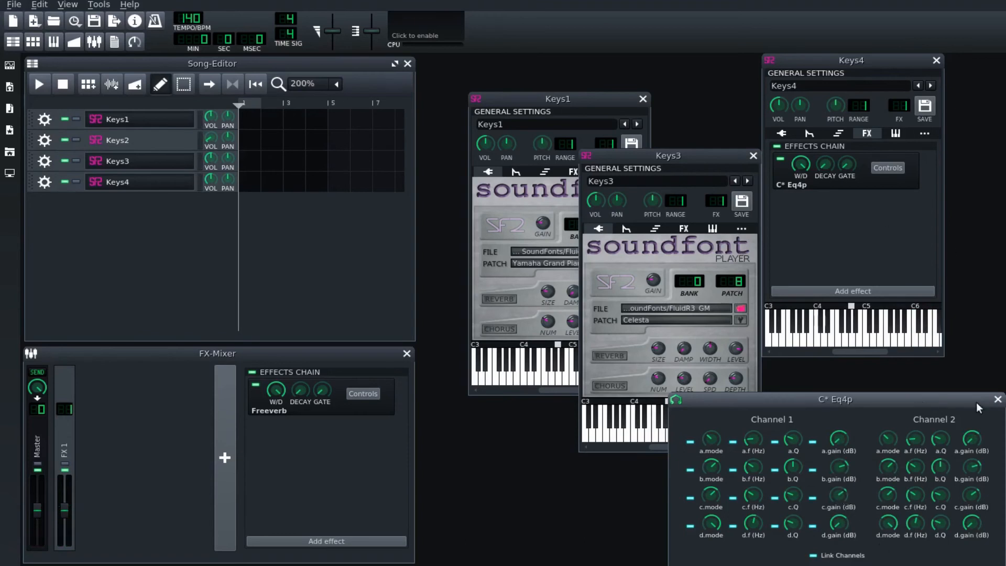
left_click_drag(976, 401, 942, 376)
left_click(964, 375)
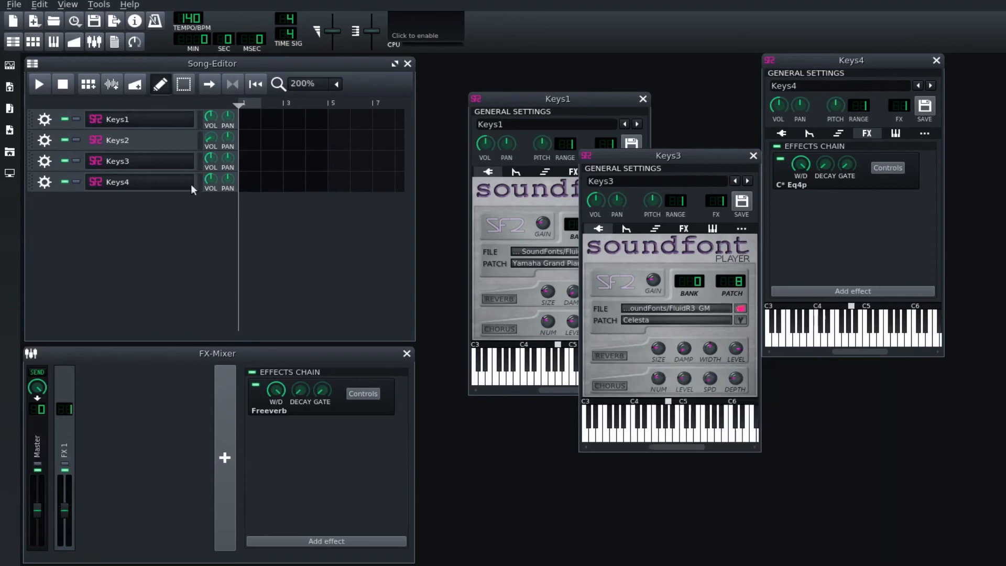
Lower the Keys4 track volume well below the other tracks to balance the drum layer.
left_click_drag(209, 184, 215, 181)
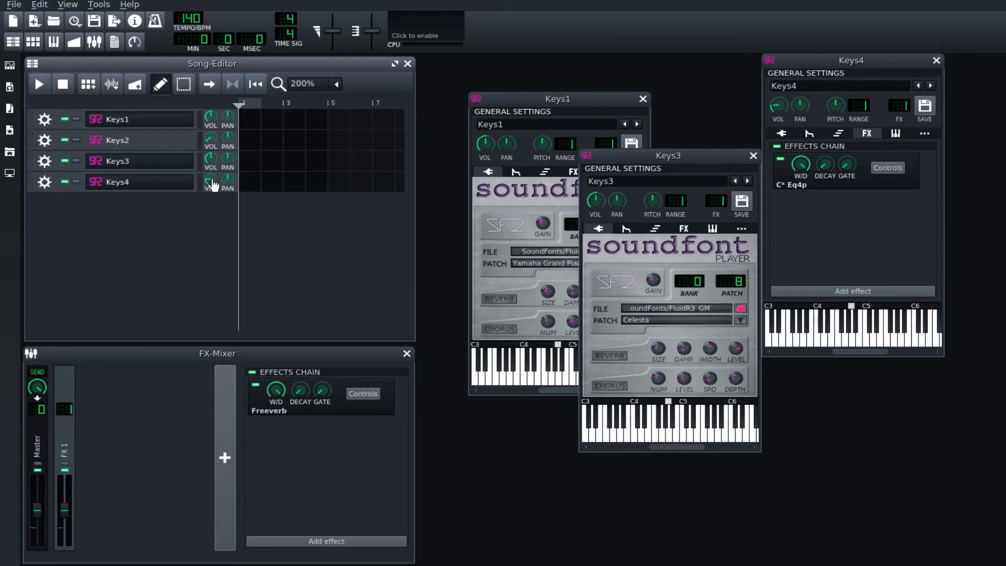
left_click(214, 182)
left_click_drag(209, 182, 210, 186)
left_click_drag(210, 185, 210, 194)
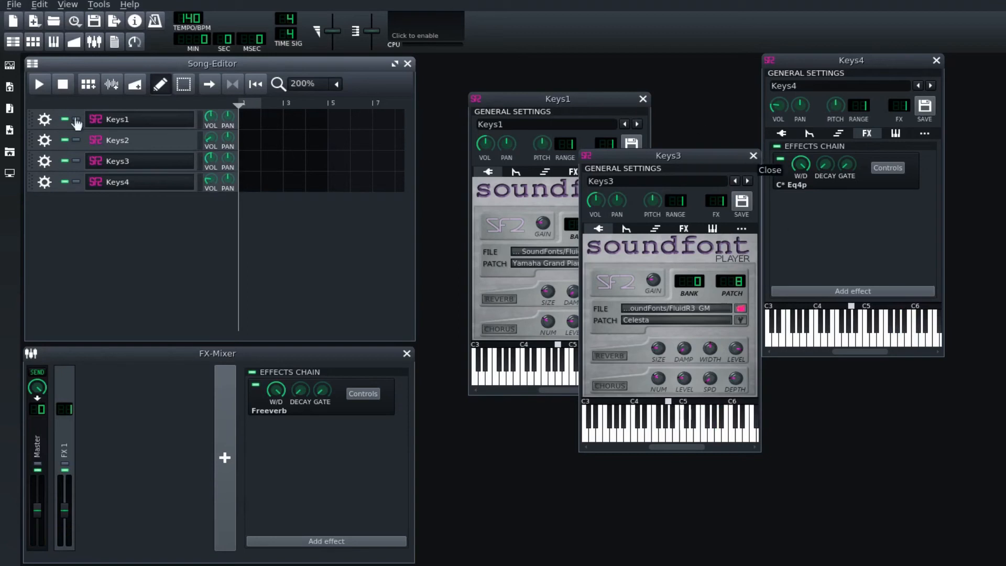
Clone the Keys1 track, place the copy below Keys4 and rename it as Keys5.
left_click(49, 121)
left_click(54, 135)
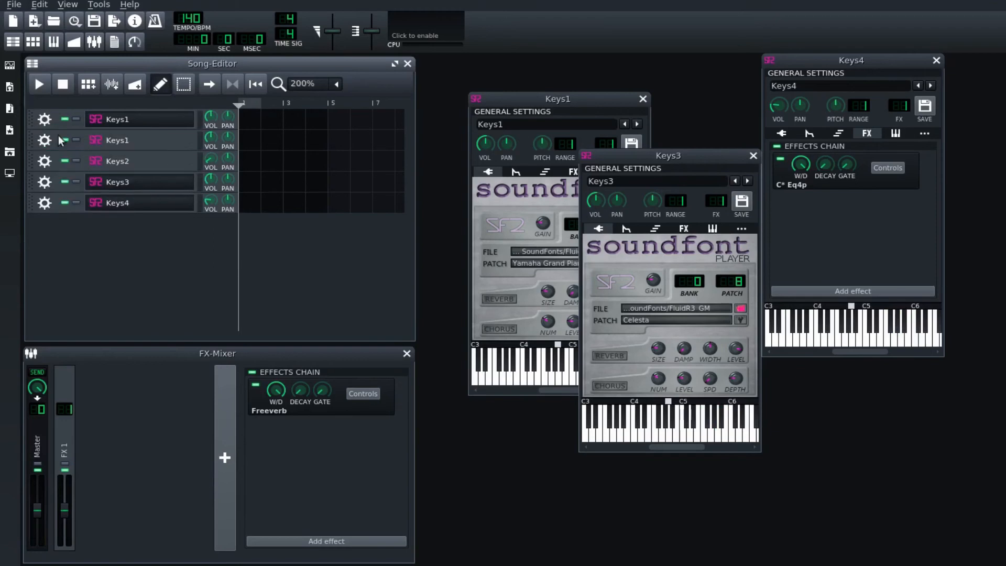
left_click_drag(31, 140, 32, 205)
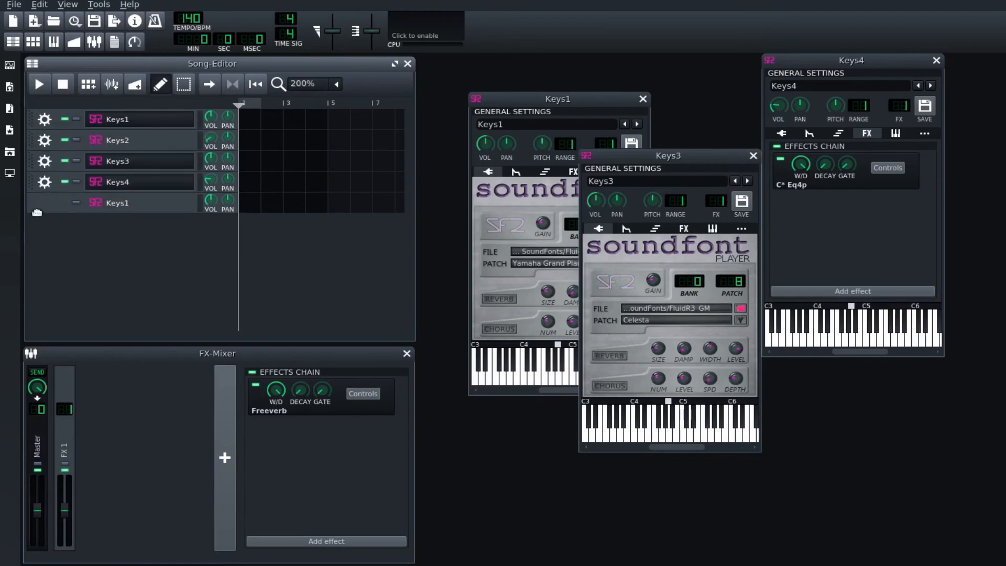
left_click(111, 206)
left_click(892, 297)
key("BackSpace")
type("5")
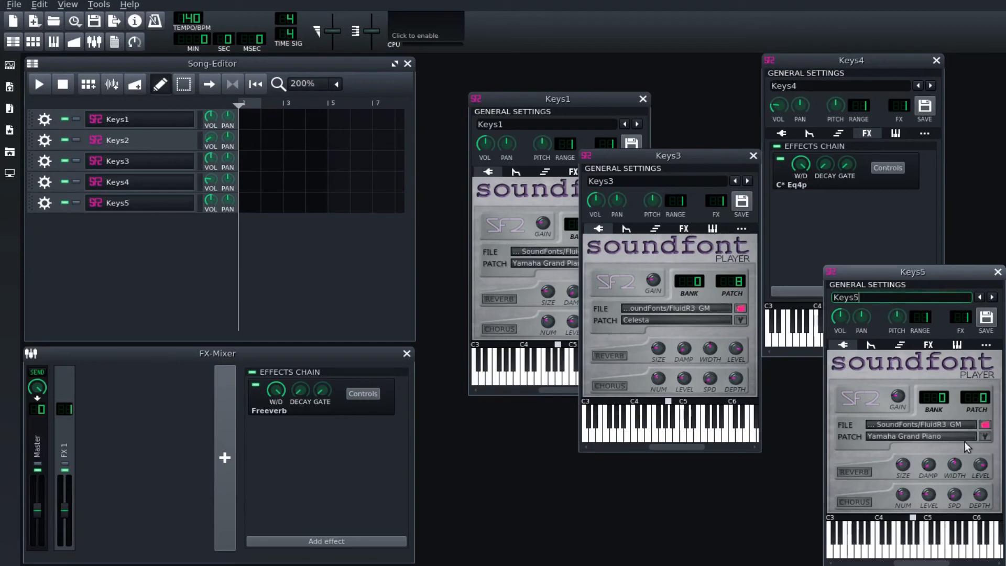
Set the Keys5 SoundFont patch to Guitar Feedback, patch 31 in bank 8.
left_click(985, 435)
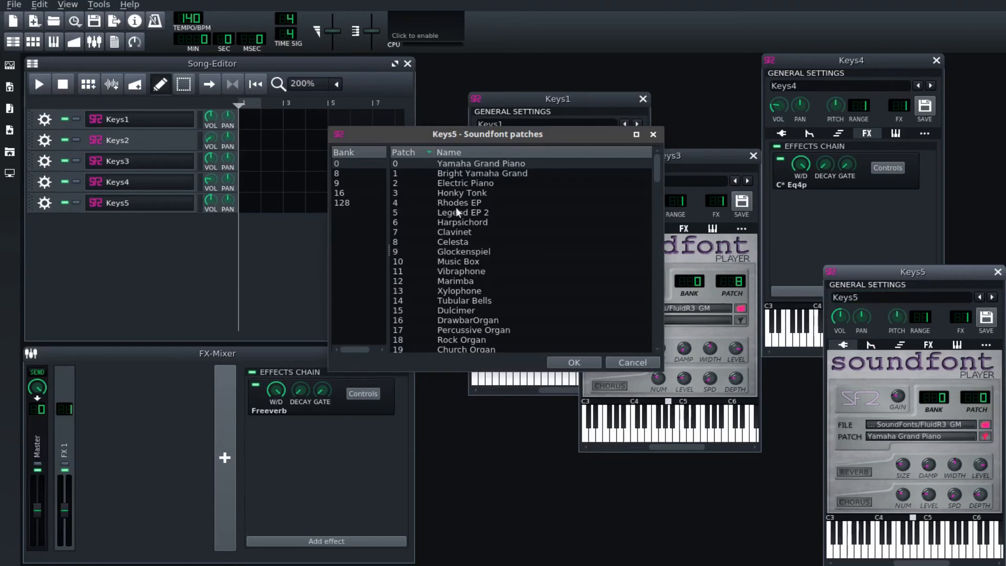
scroll(487, 220, "down", 20)
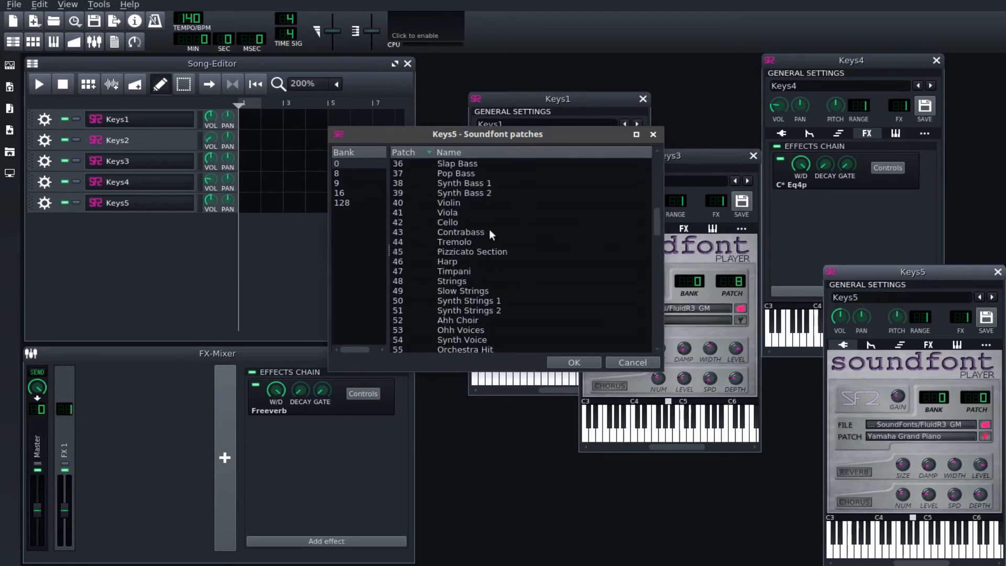
scroll(492, 256, "down", 9)
scroll(514, 318, "up", 20)
scroll(516, 317, "up", 15)
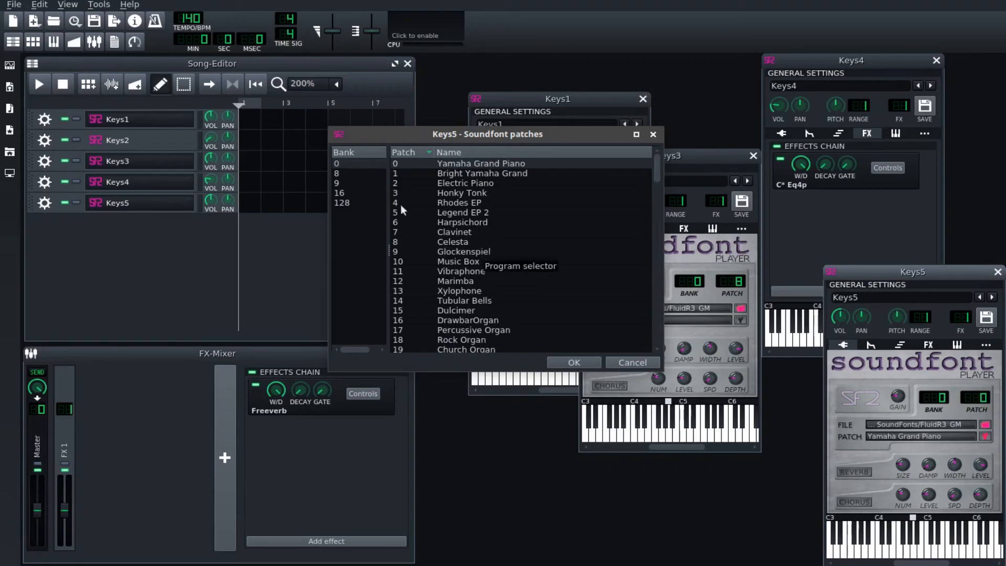
left_click(348, 173)
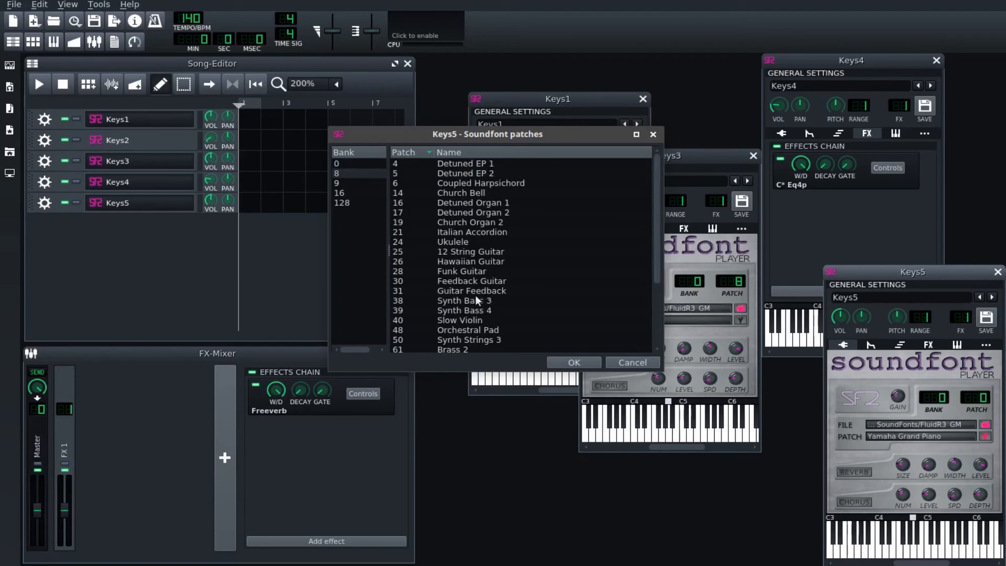
scroll(473, 310, "down", 3)
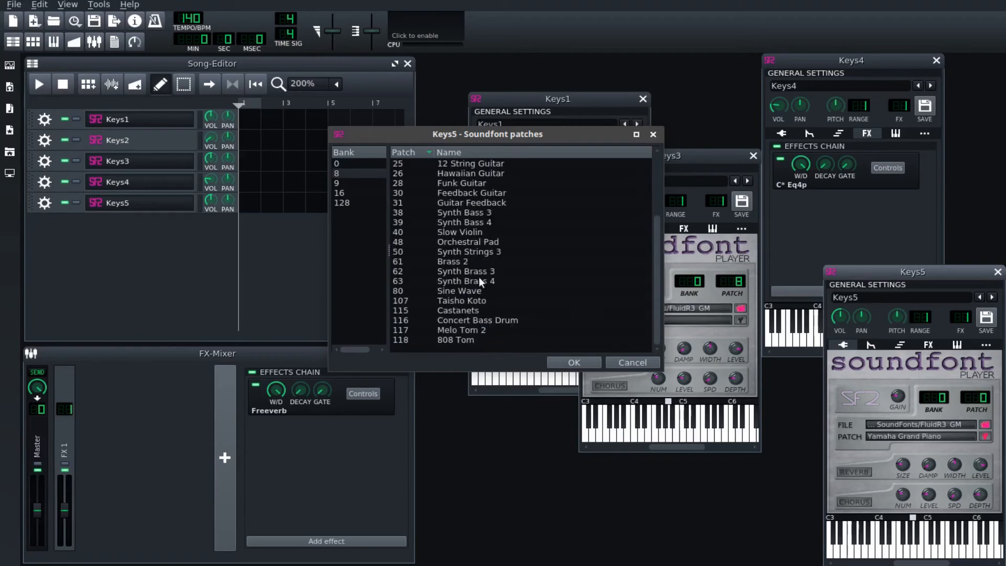
scroll(464, 283, "up", 2)
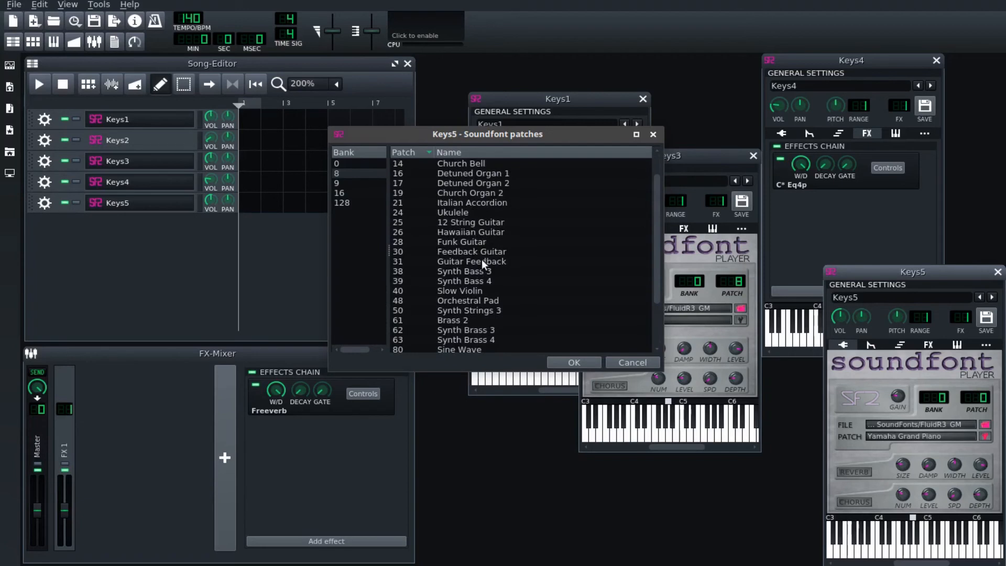
left_click(482, 260)
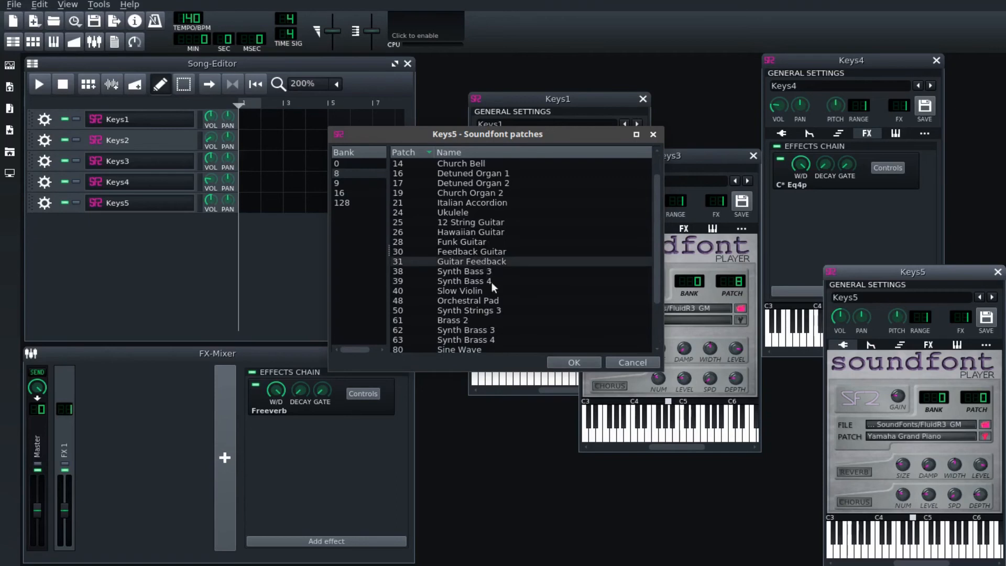
left_click(565, 357)
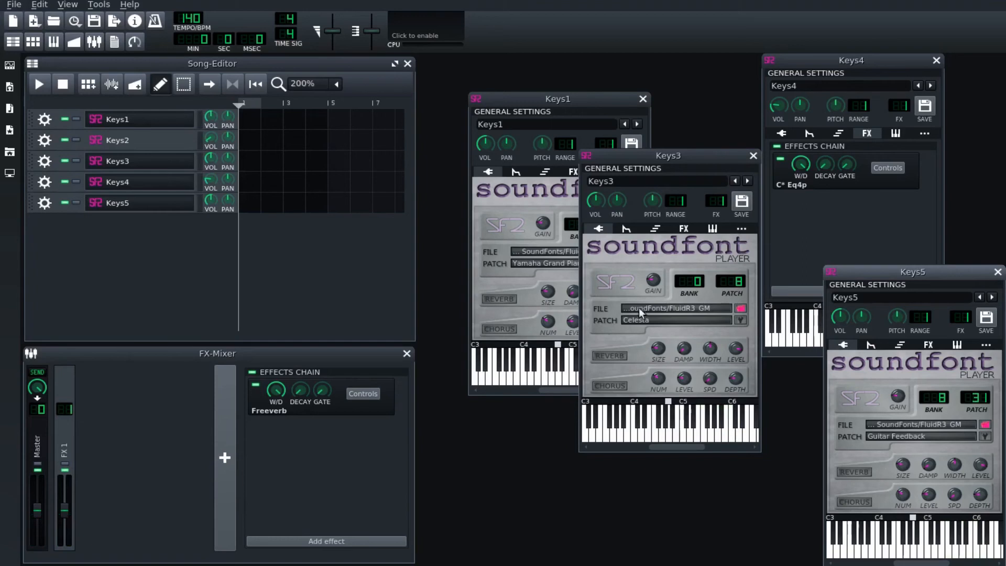
Close the instrument windows of Keys3, Keys5, Keys4 and Keys1.
left_click_drag(750, 159, 717, 148)
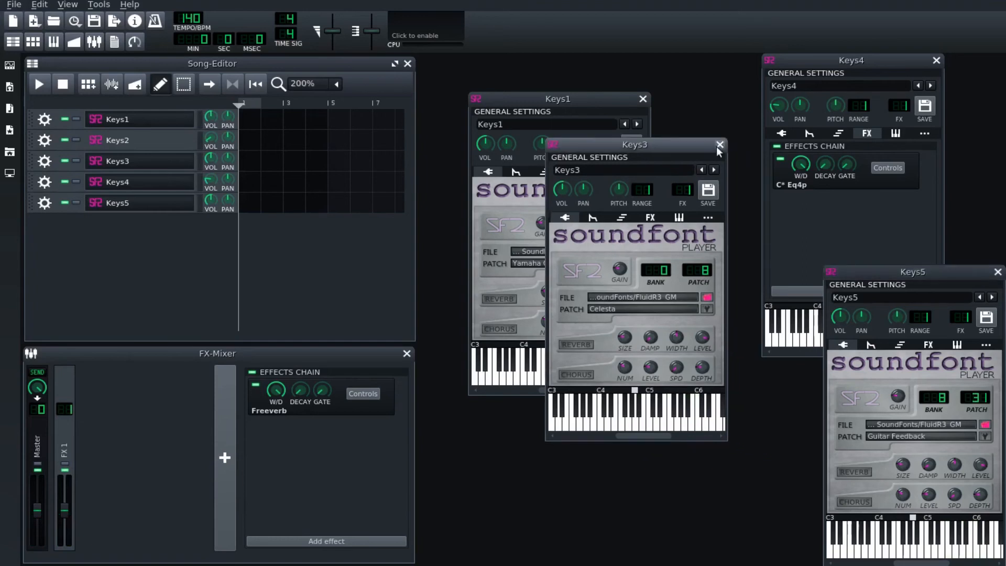
left_click(717, 145)
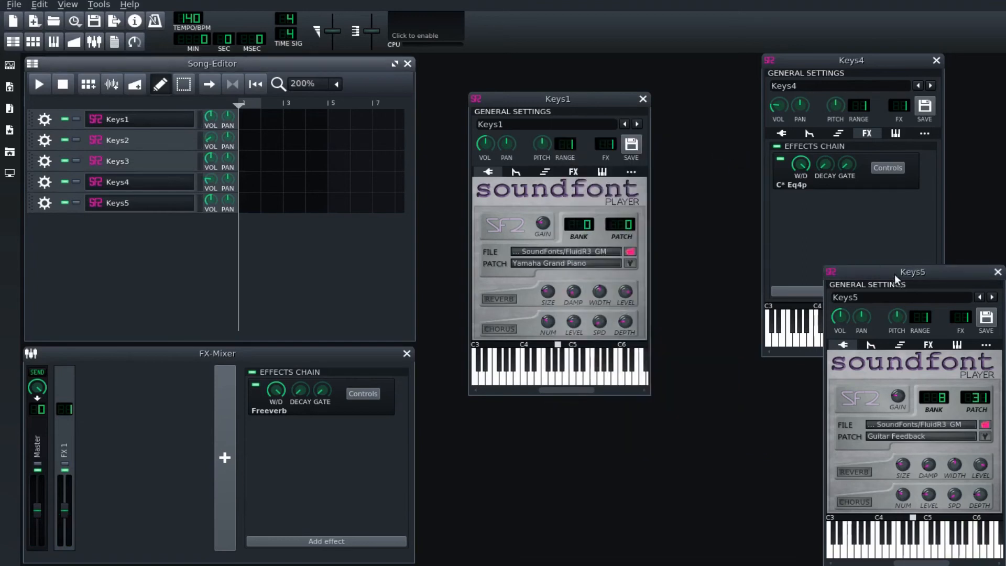
left_click_drag(894, 274, 658, 219)
left_click(765, 220)
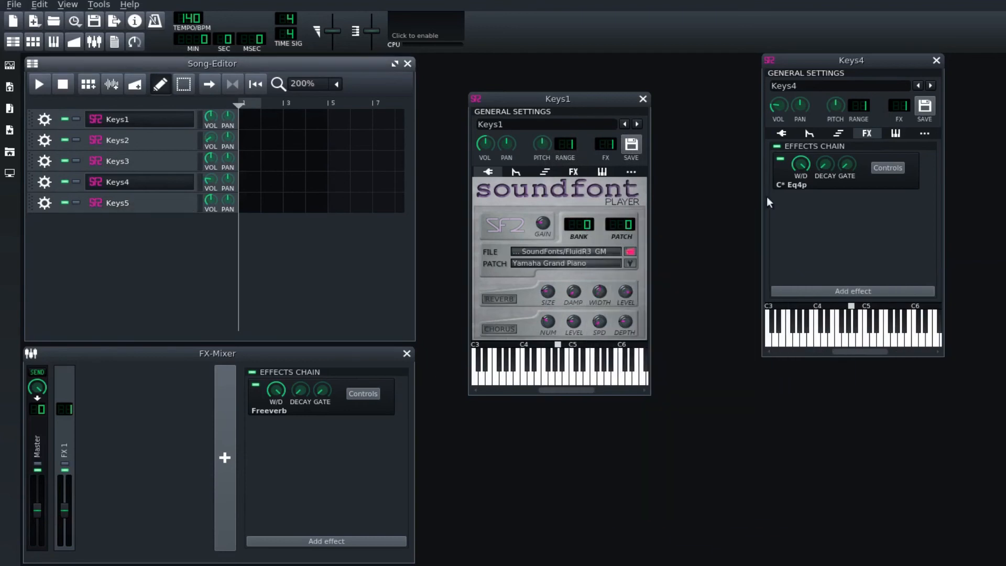
left_click(936, 61)
left_click(642, 98)
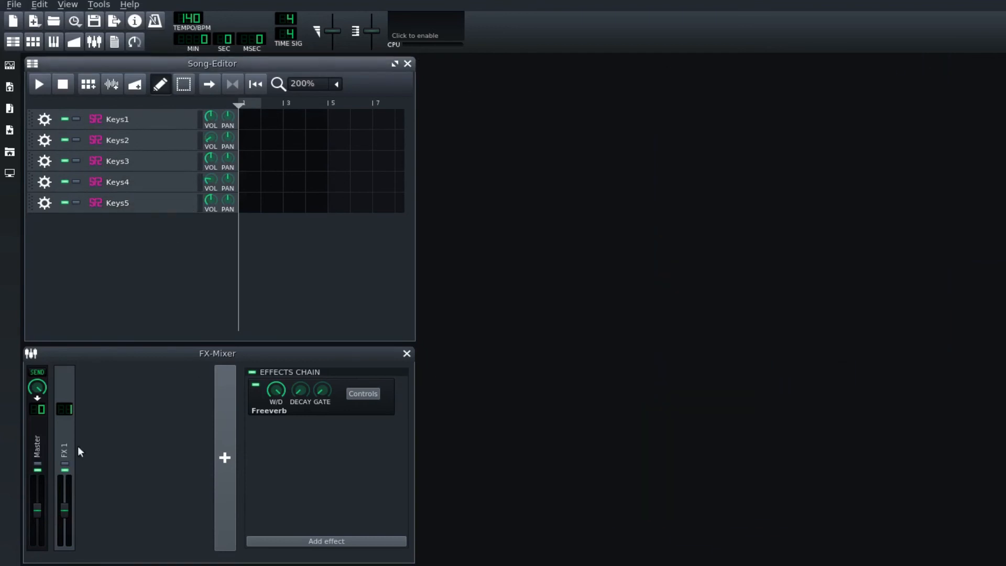
Rename the FX 1 mixer channel as "Keyboard Instrument", keeping the channel unmuted.
left_click(63, 444)
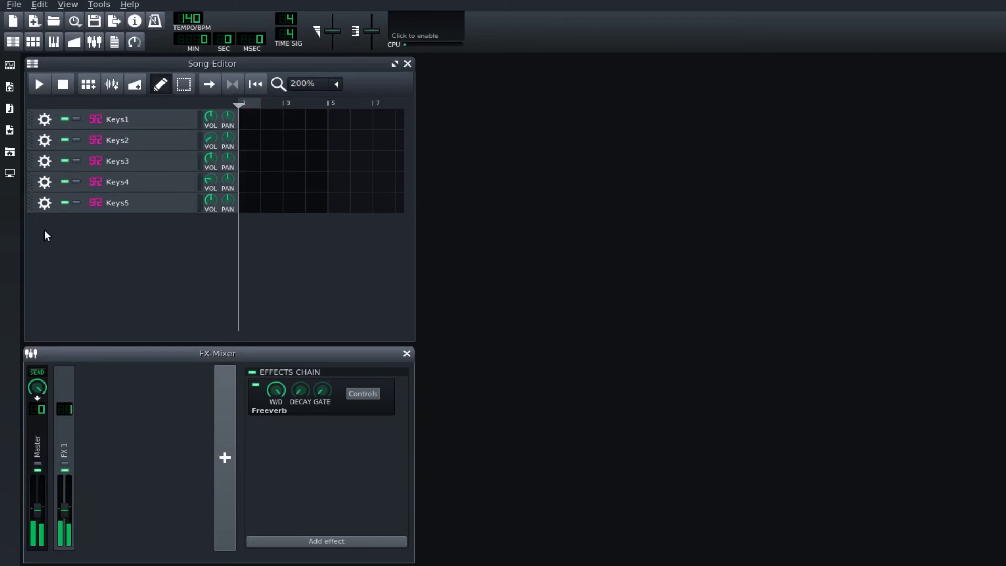
left_click(104, 241)
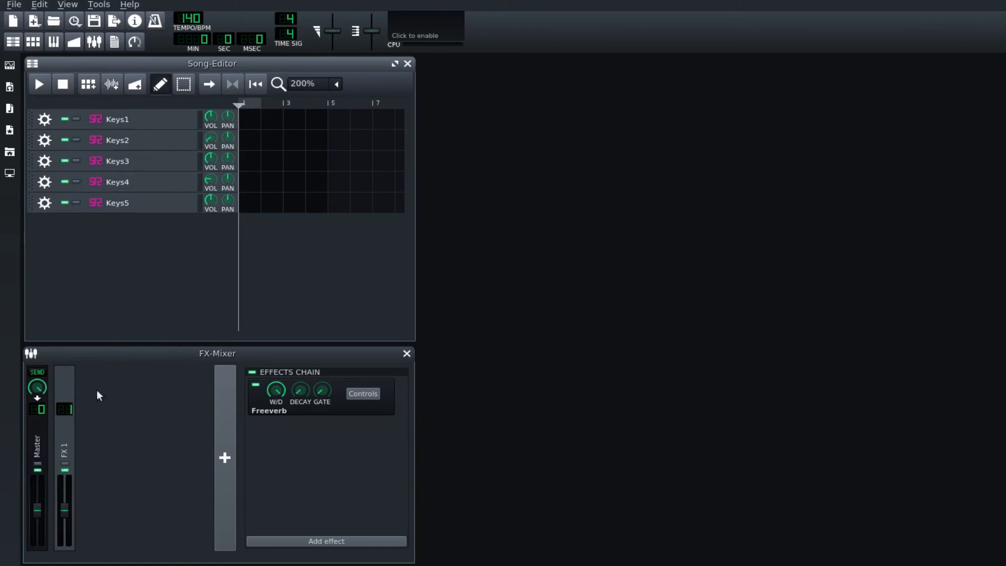
left_click(66, 475)
left_click(65, 470)
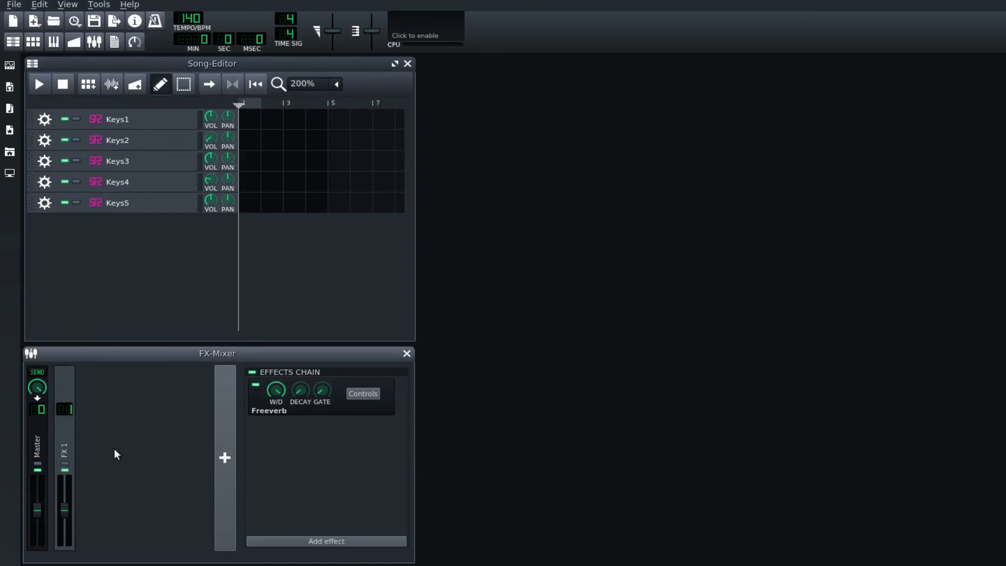
double_click(68, 456)
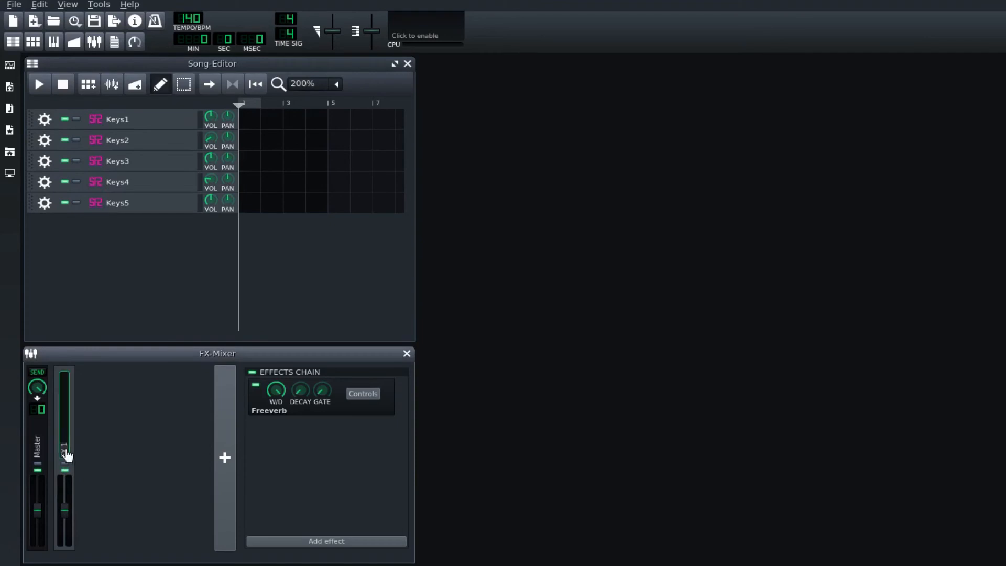
type("Keyboard Instrument")
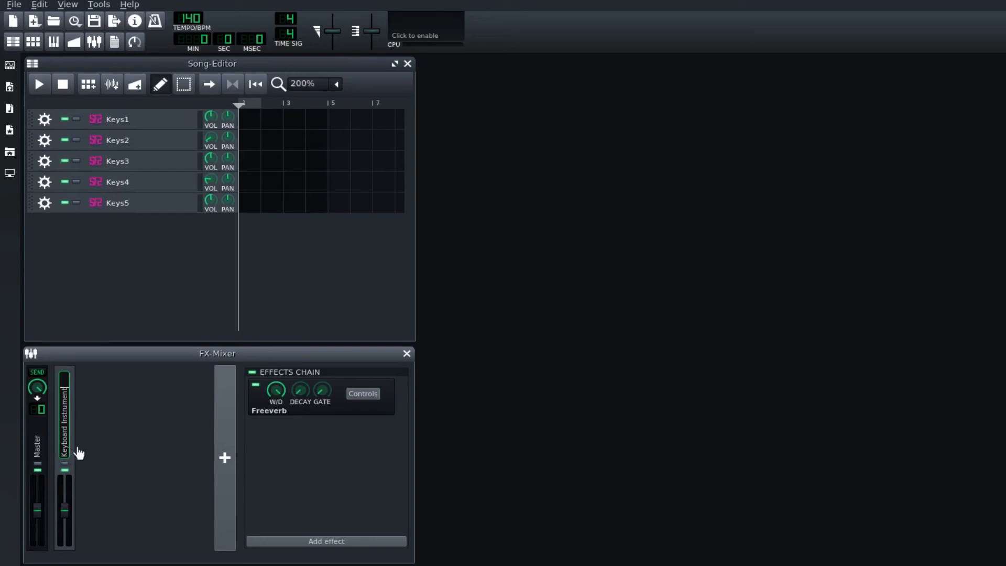
key("Return")
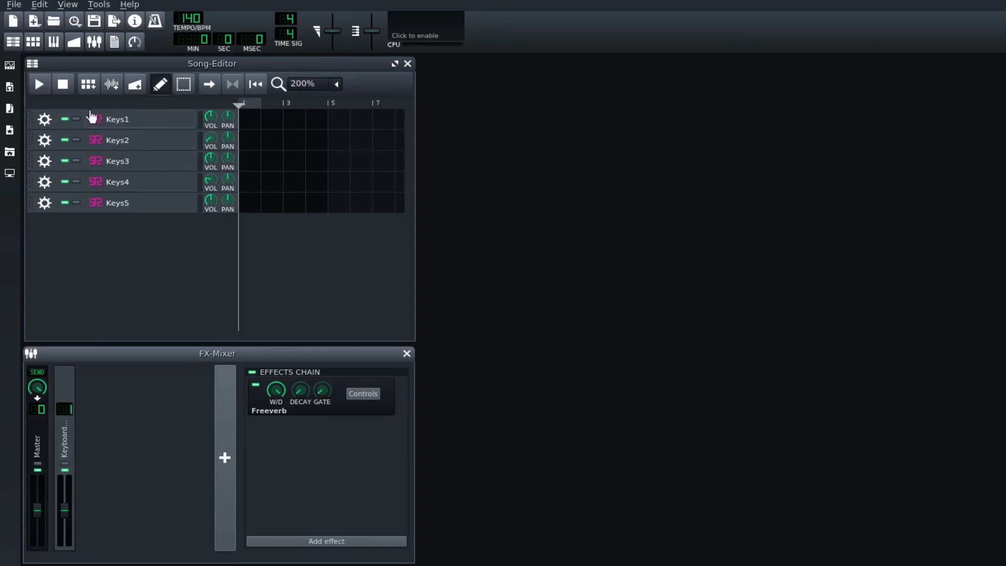
Start a new project from a template, closing the current project without saving it.
left_click(18, 6)
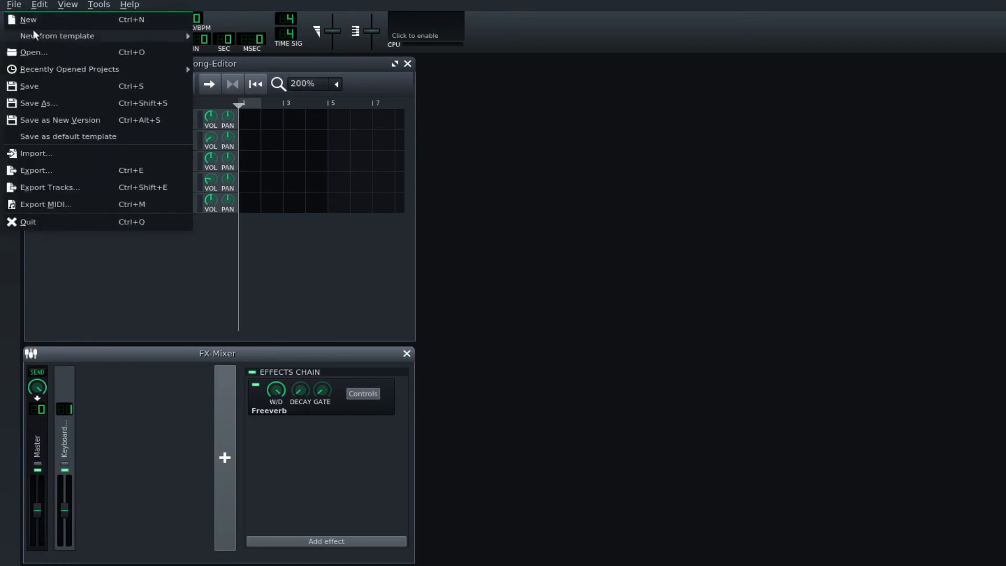
mouse_move(32, 36)
left_click(247, 107)
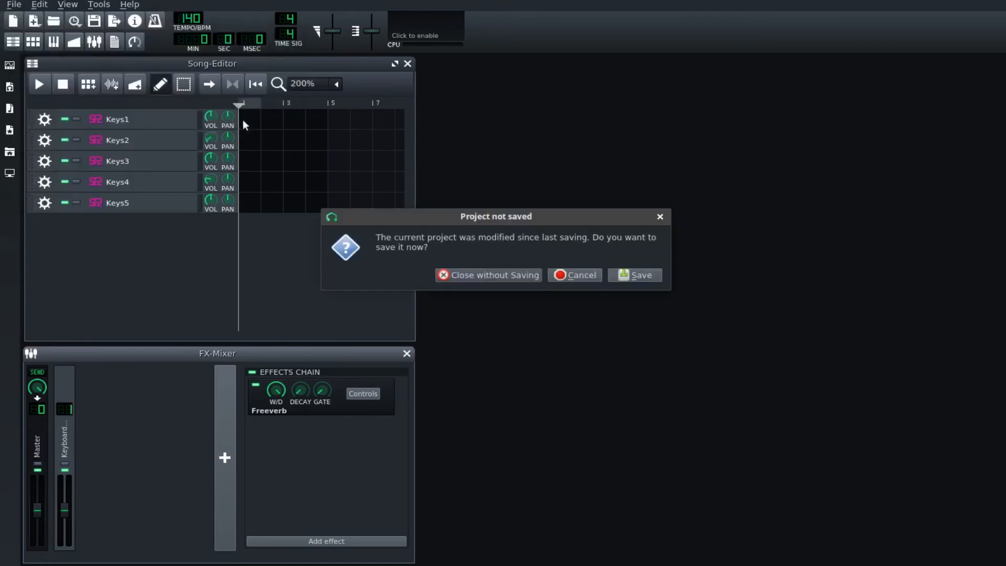
left_click(502, 273)
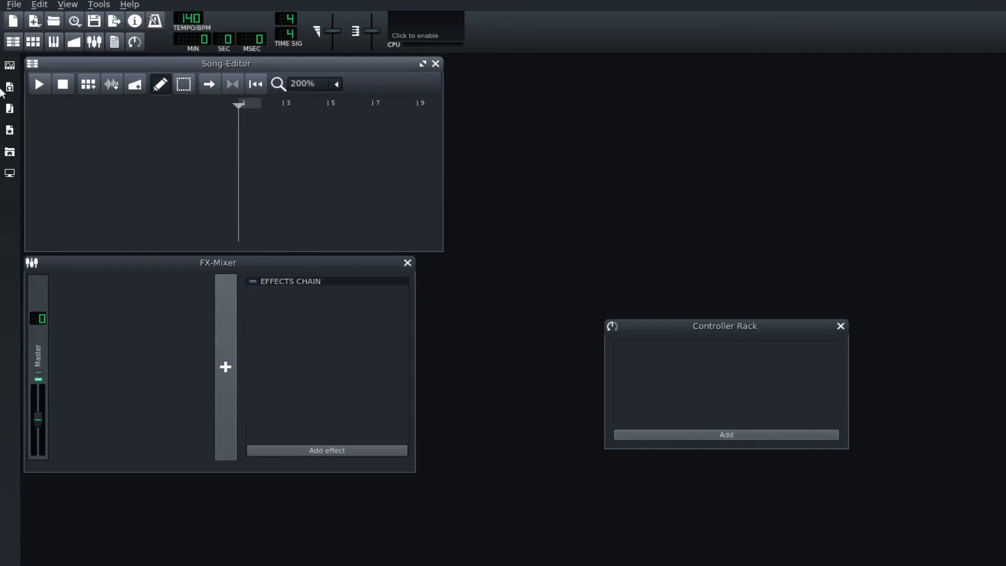
Add a Beat/Bassline track to the song and open it in the Beat+Bassline Editor.
left_click(87, 91)
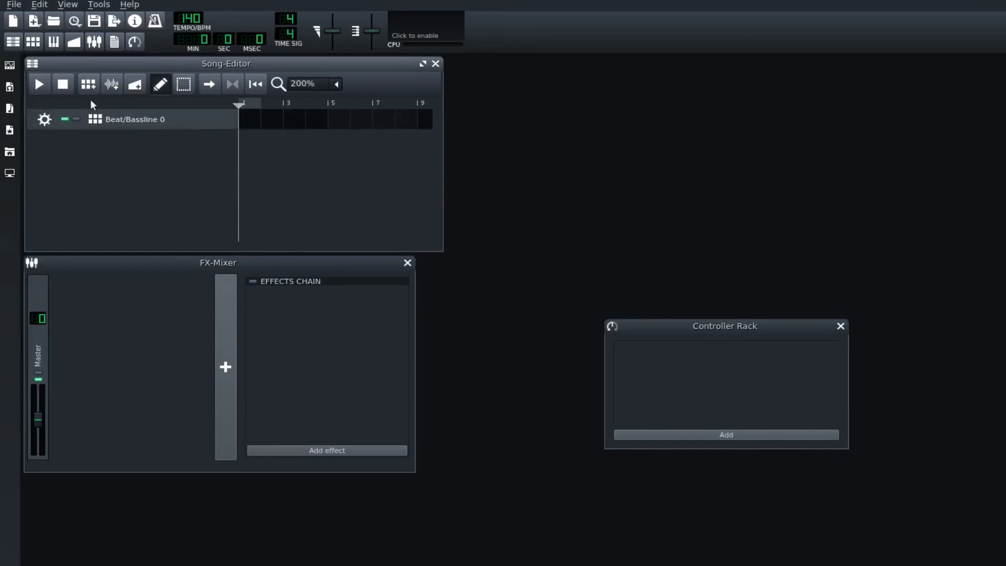
left_click(126, 119)
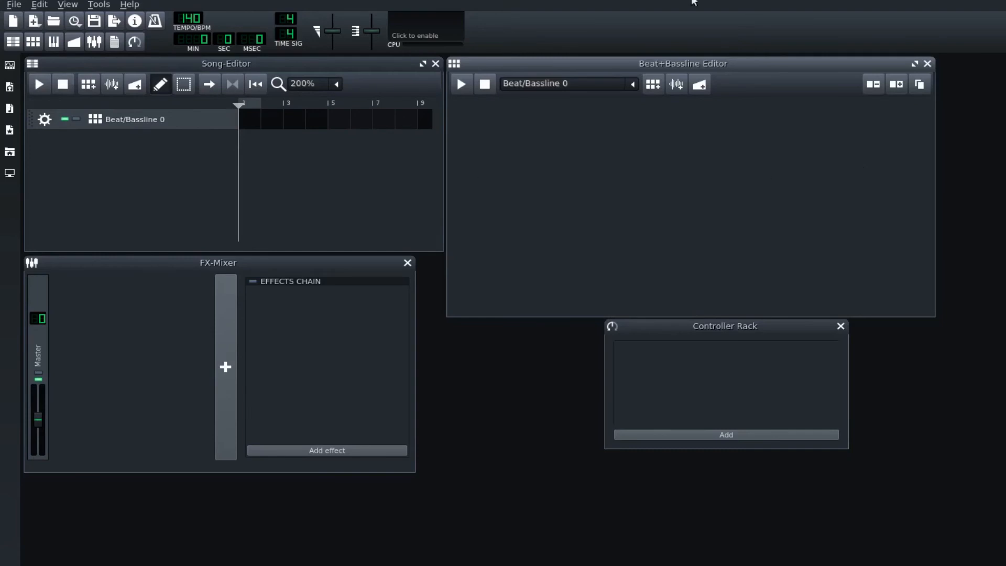
Browse the drums folder of My Samples and preview bassdrum02.ogg.
left_click(10, 86)
left_click(9, 164)
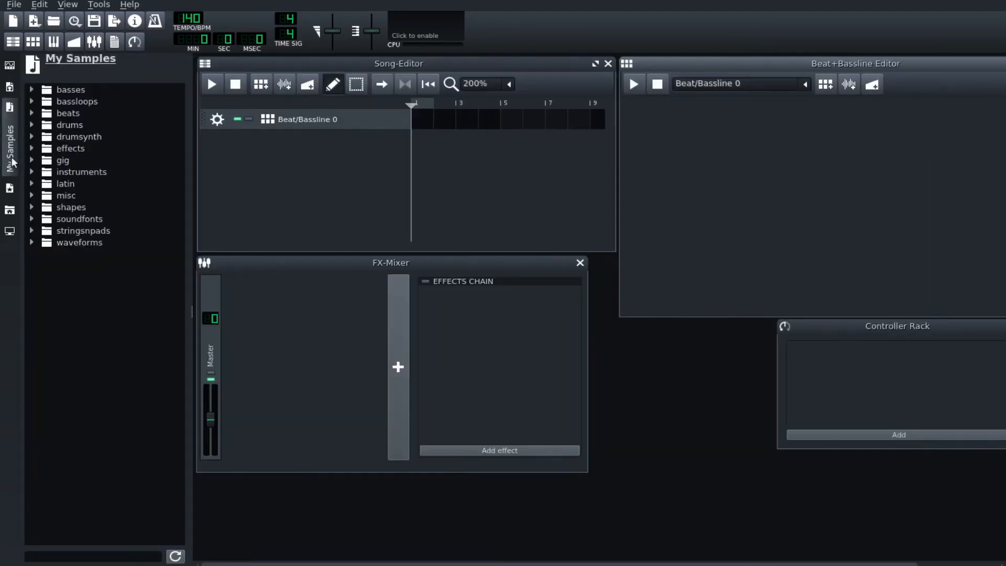
left_click(36, 126)
left_click(76, 159)
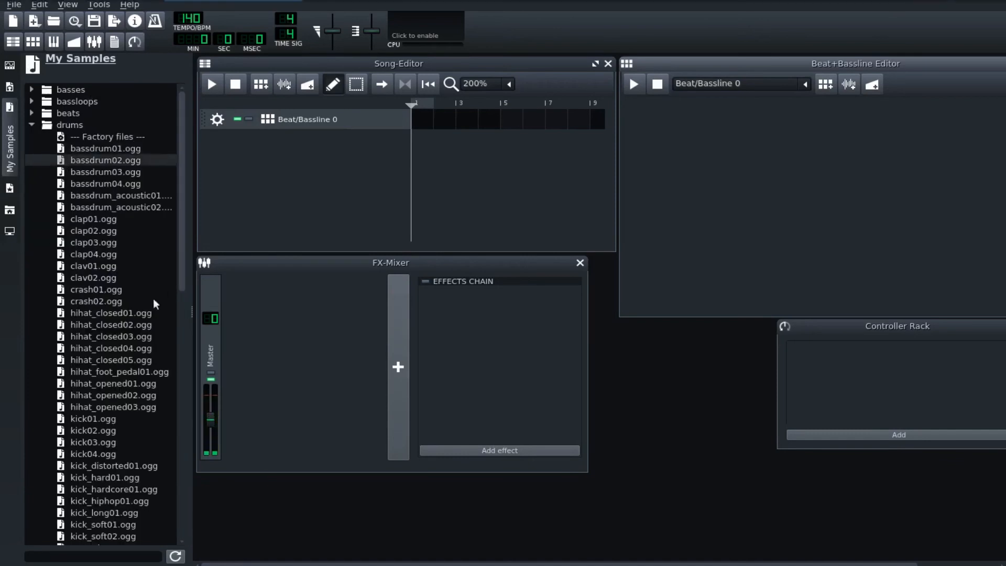
Preview the crash, clav, kick and ride samples in the drums folder, such as crash01.ogg, clav01.ogg, kick02.ogg and ride02.ogg.
left_click(76, 289)
left_click(73, 265)
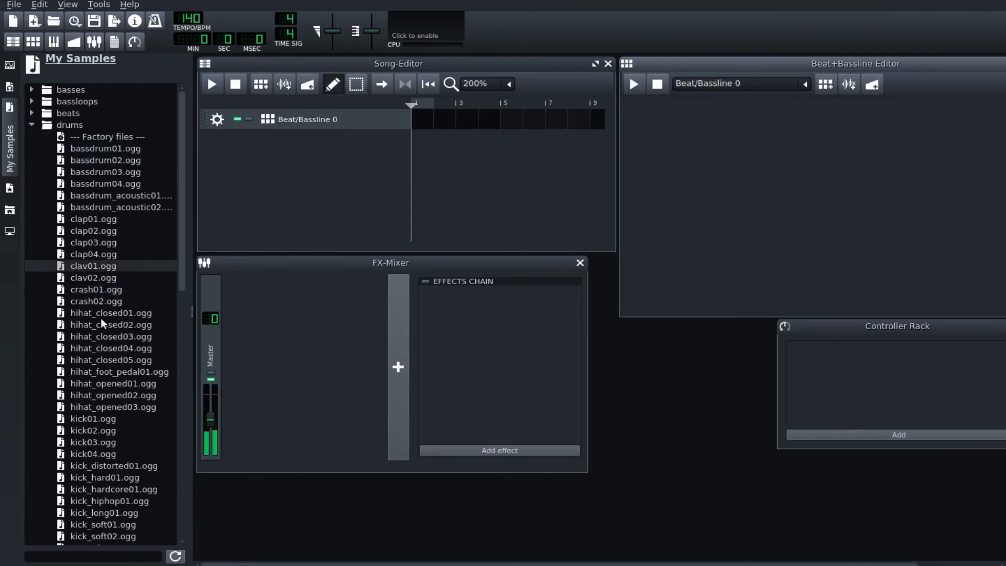
scroll(88, 331, "down", 1)
scroll(88, 332, "down", 5)
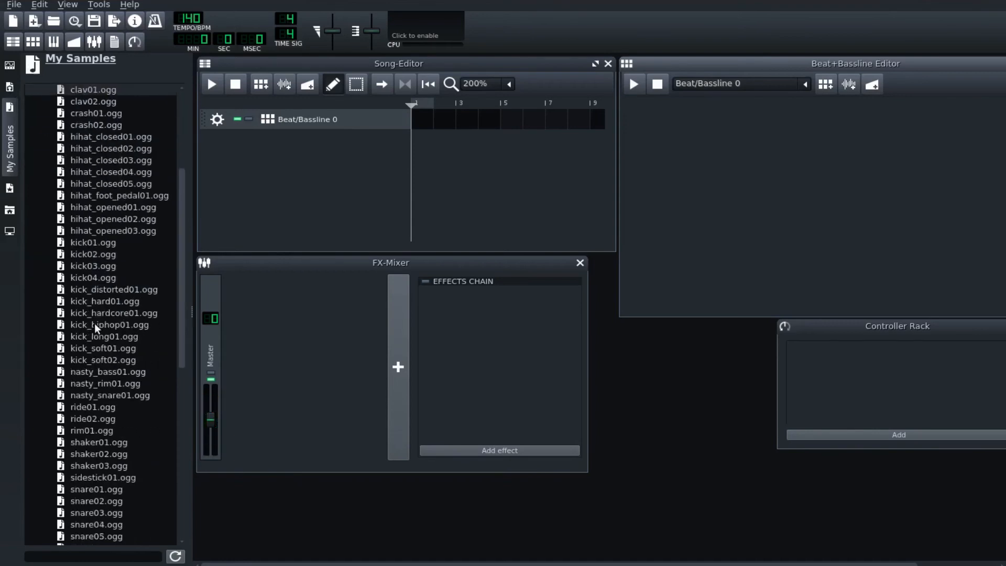
left_click(76, 219)
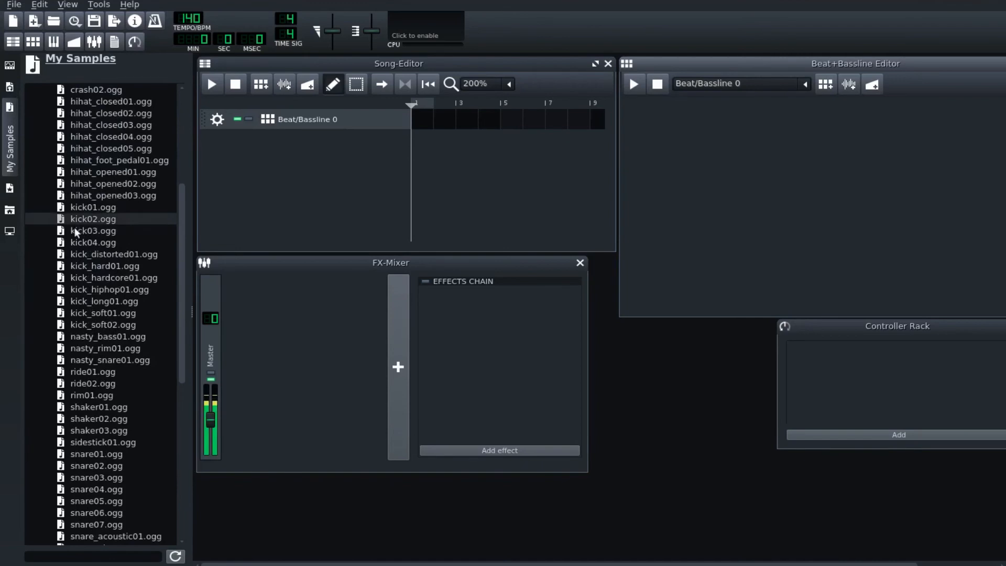
left_click(76, 242)
scroll(75, 414, "down", 1)
left_click(80, 348)
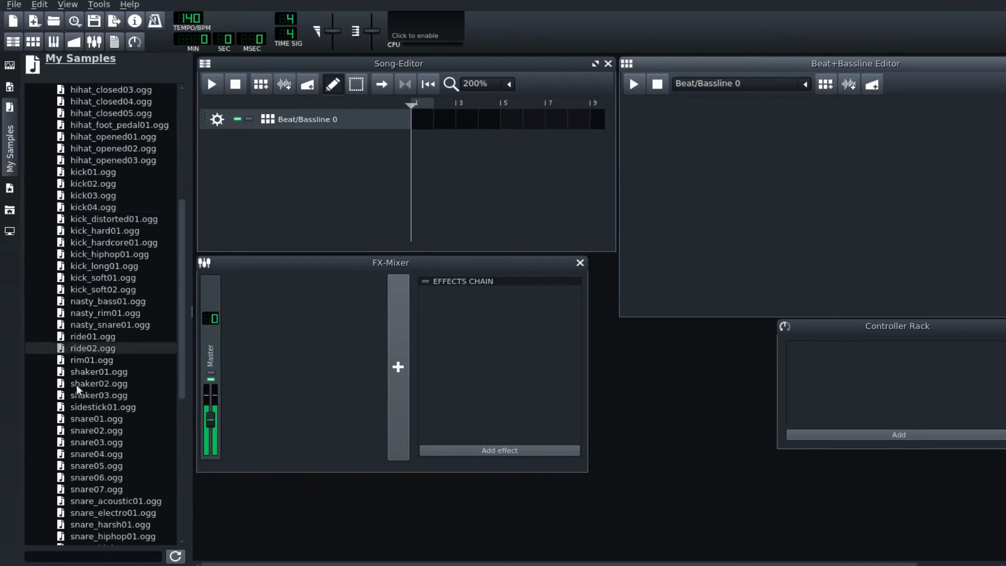
Preview snare and tom samples further down the drums folder, including snare_hiphop01.ogg and tom02.ogg.
scroll(79, 419, "down", 2)
left_click(72, 467)
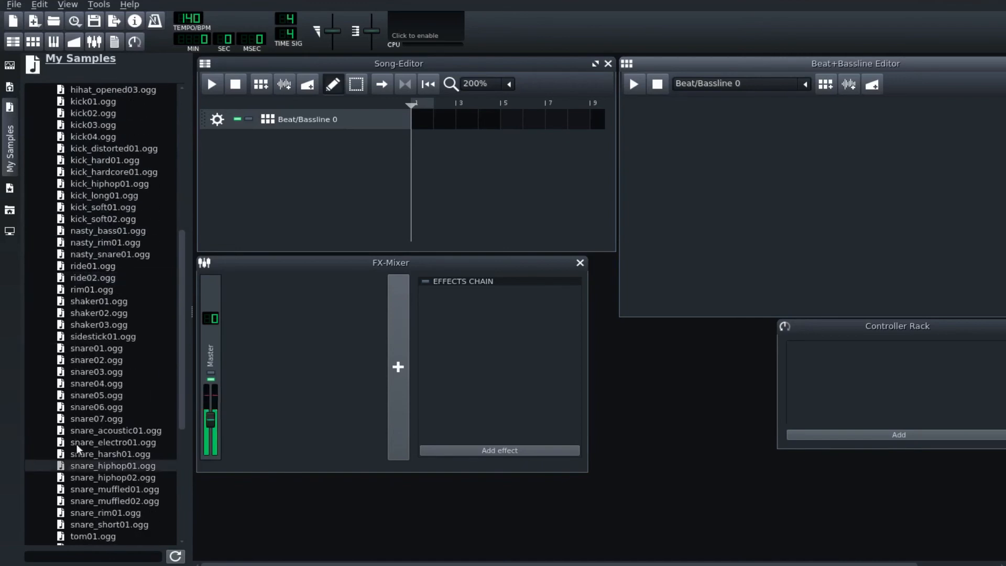
left_click(77, 476)
scroll(83, 436, "down", 3)
left_click(82, 433)
left_click(74, 446)
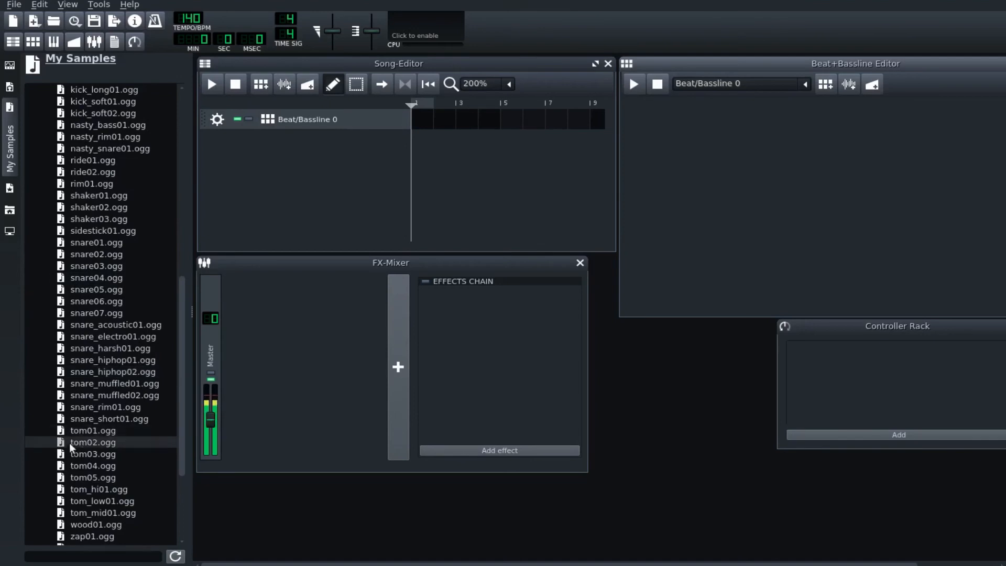
left_click(79, 349)
Add the tom01.ogg and tom02.ogg samples as instrument tracks in the Beat+Bassline Editor.
left_click(62, 441)
left_click_drag(62, 430, 722, 289)
left_click_drag(59, 442, 780, 257)
Preview the remaining tom and zap samples and add wood01.ogg as a track in the Beat+Bassline Editor.
left_click(86, 489)
left_click(80, 501)
scroll(83, 503, "down", 2)
left_click(86, 461)
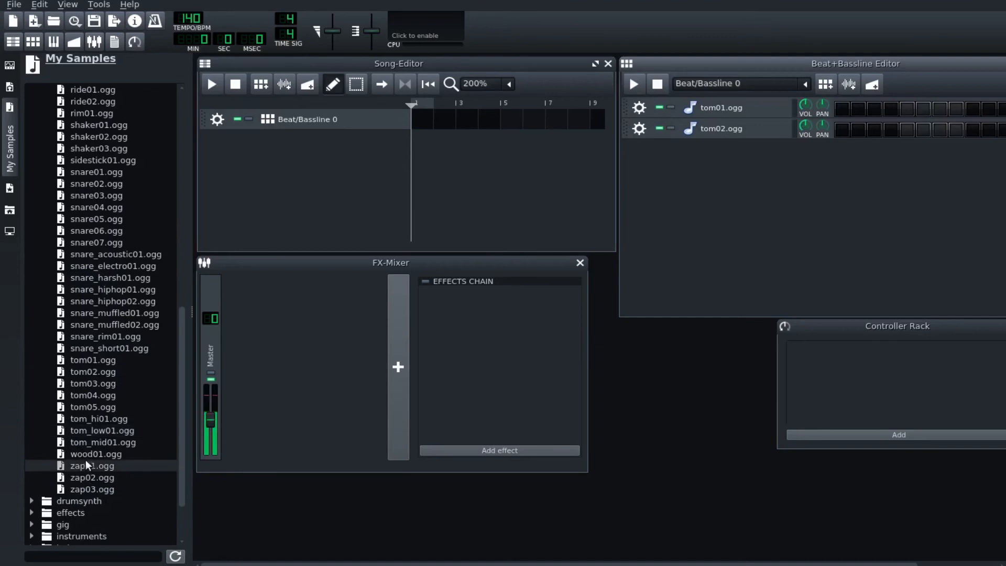
left_click_drag(85, 457, 849, 189)
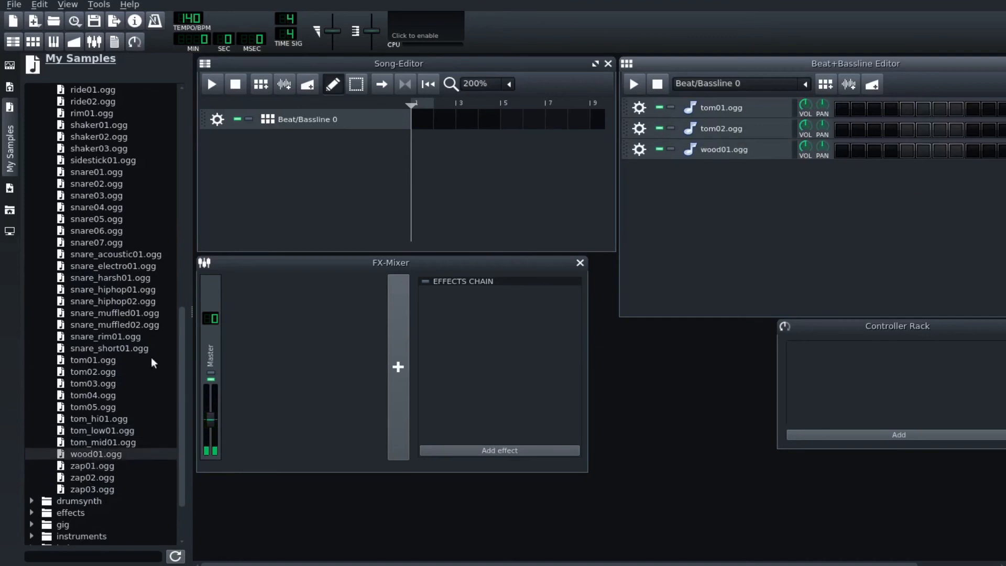
Preview the kick sample variants, including the soft, hard, distorted, hardcore and long ones, plus nasty_bass01.ogg.
scroll(117, 340, "up", 5)
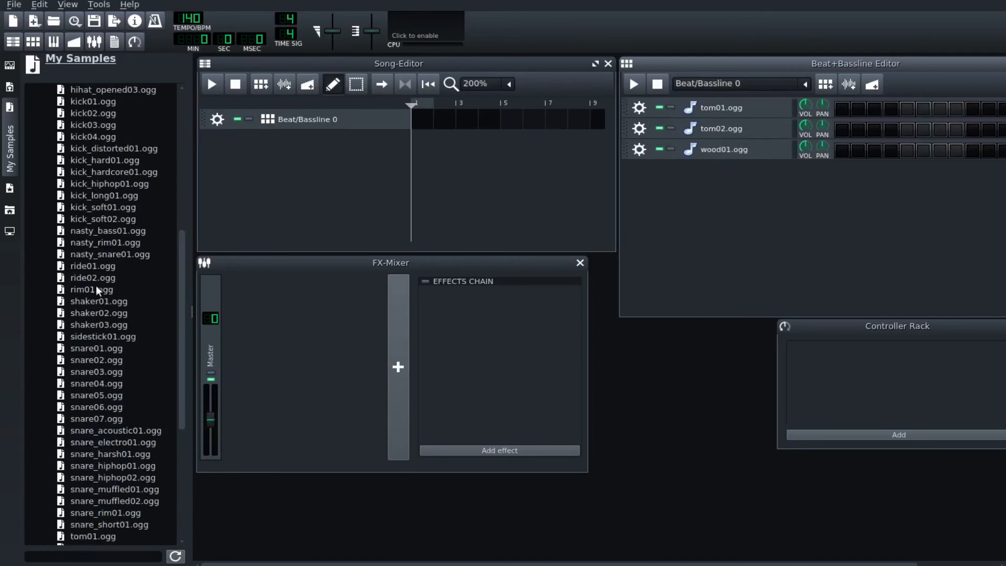
left_click(81, 209)
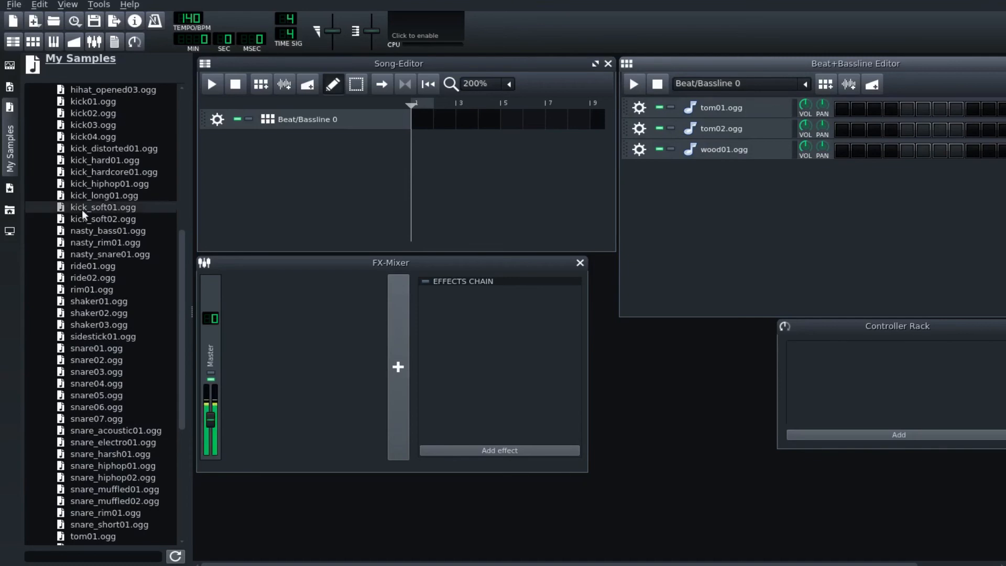
left_click(80, 218)
left_click(77, 232)
scroll(79, 230, "up", 3)
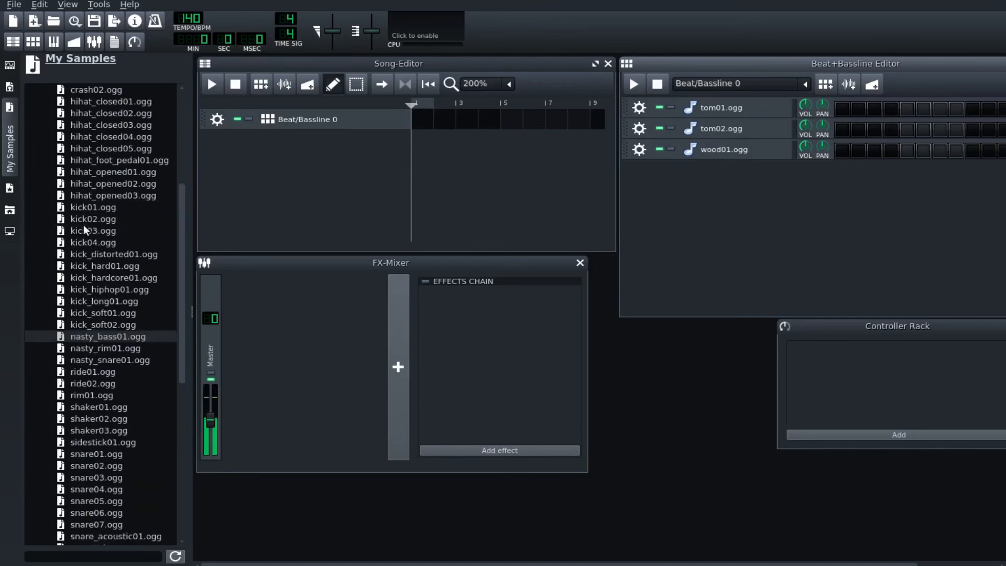
left_click(80, 264)
left_click(81, 242)
left_click(82, 253)
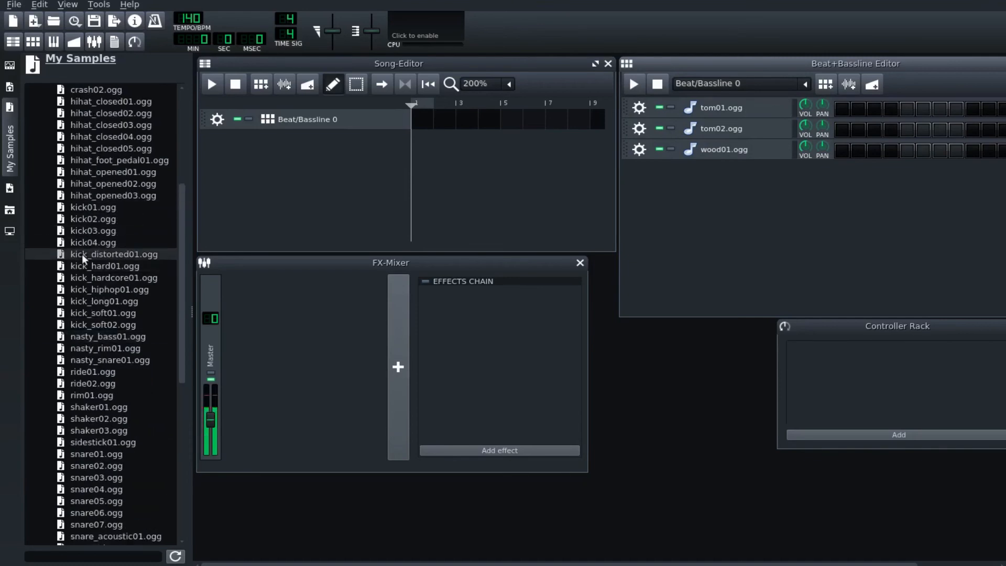
left_click(81, 278)
left_click(79, 299)
Compare kick04.ogg through kick01.ogg and add kick01.ogg as a track in the Beat+Bassline Editor.
left_click(85, 242)
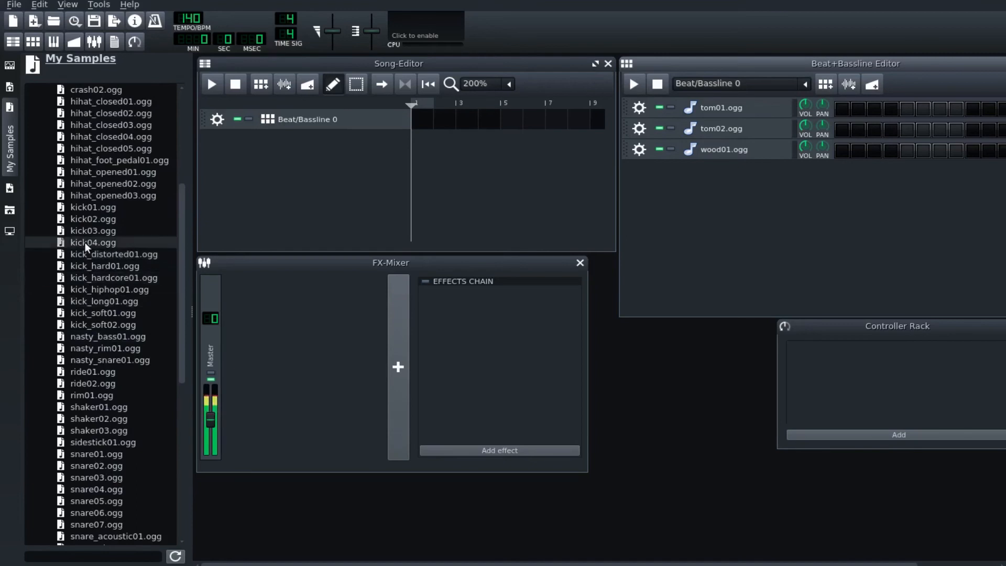
left_click(83, 230)
left_click(84, 220)
left_click(86, 207)
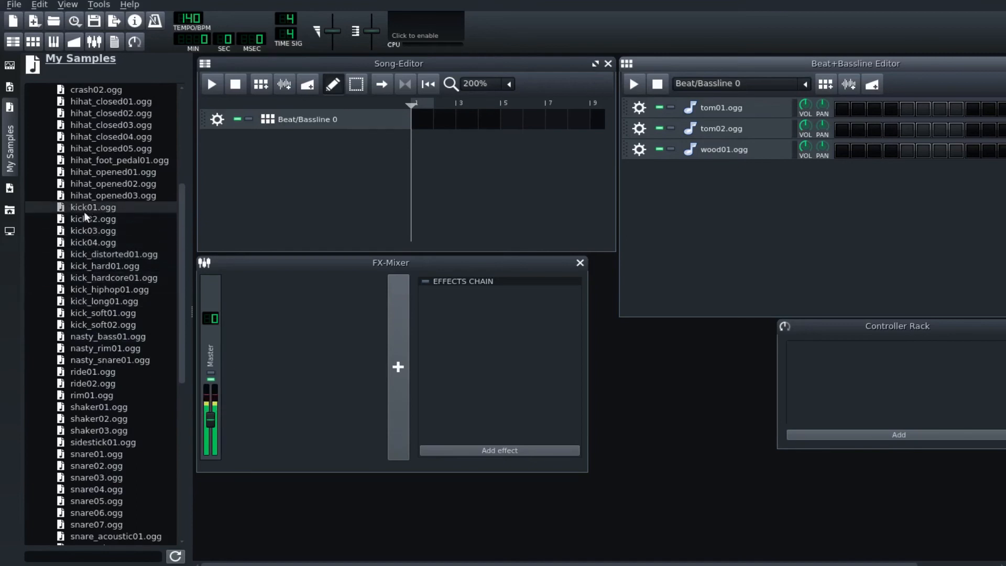
left_click_drag(844, 152, 844, 152)
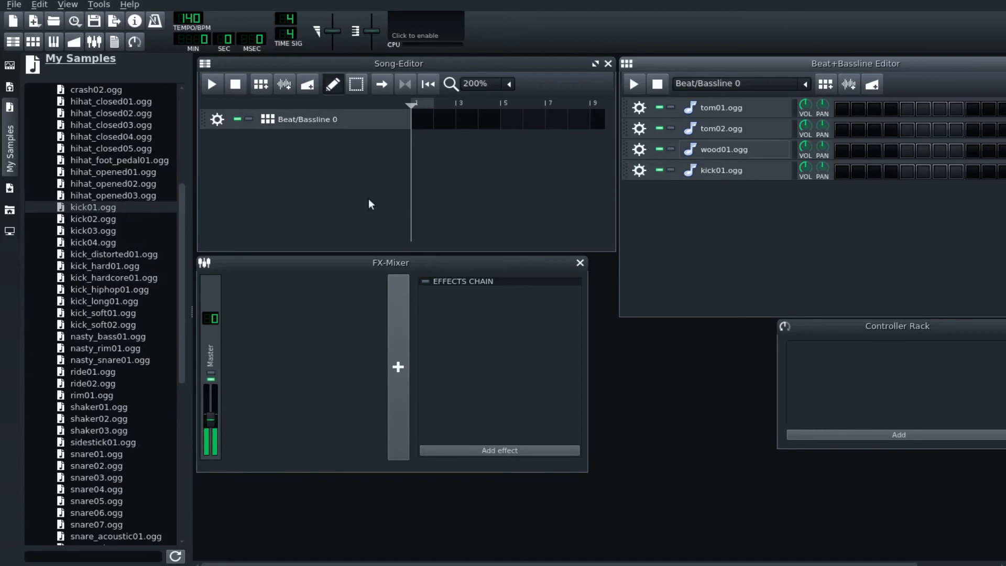
Compare the clap and clav samples and add clap03.ogg as a track in the Beat+Bassline Editor.
scroll(81, 265, "up", 4)
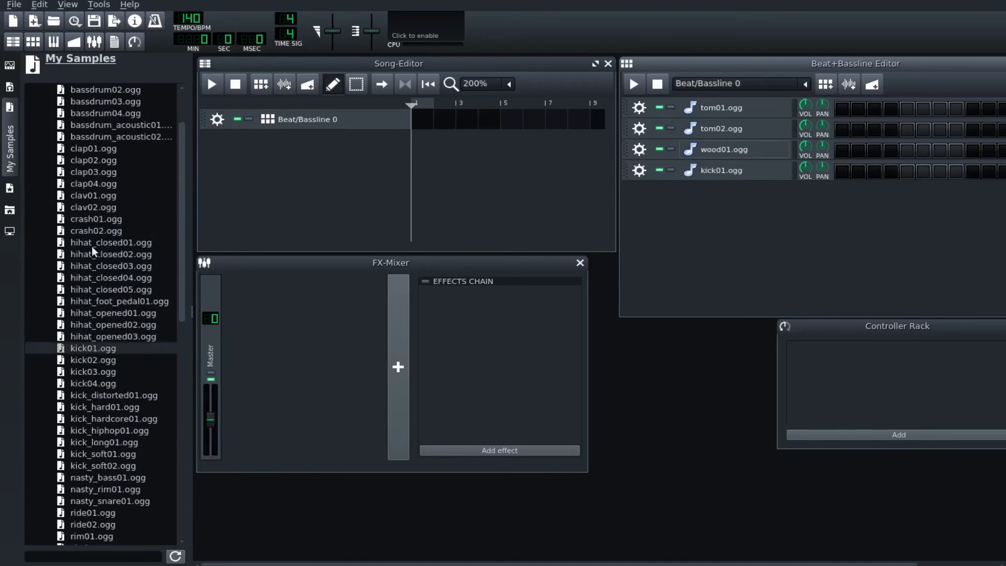
scroll(92, 246, "up", 1)
left_click(89, 205)
left_click(86, 173)
left_click(86, 209)
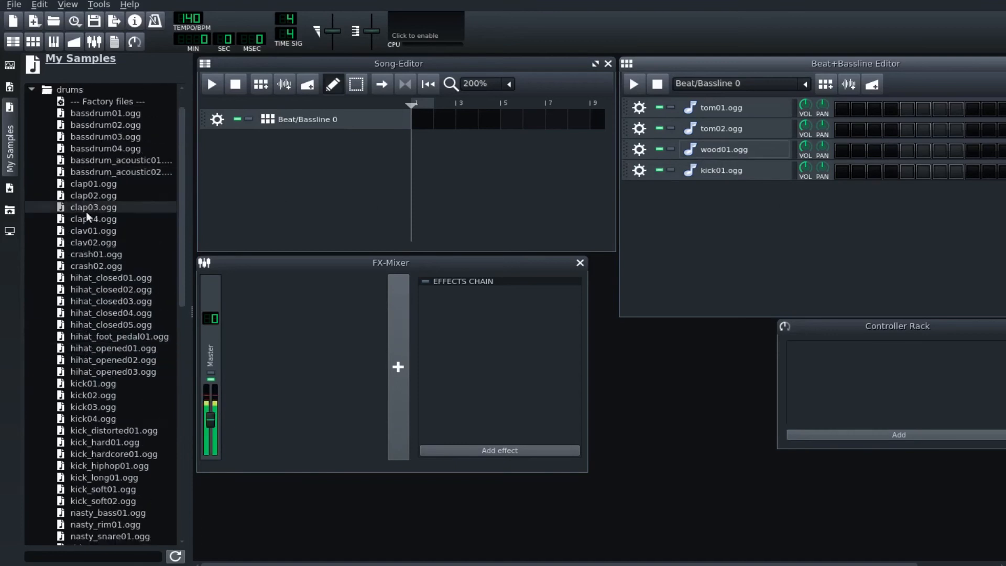
left_click(87, 231)
left_click(87, 219)
left_click(86, 207)
left_click(84, 196)
left_click_drag(84, 208, 753, 212)
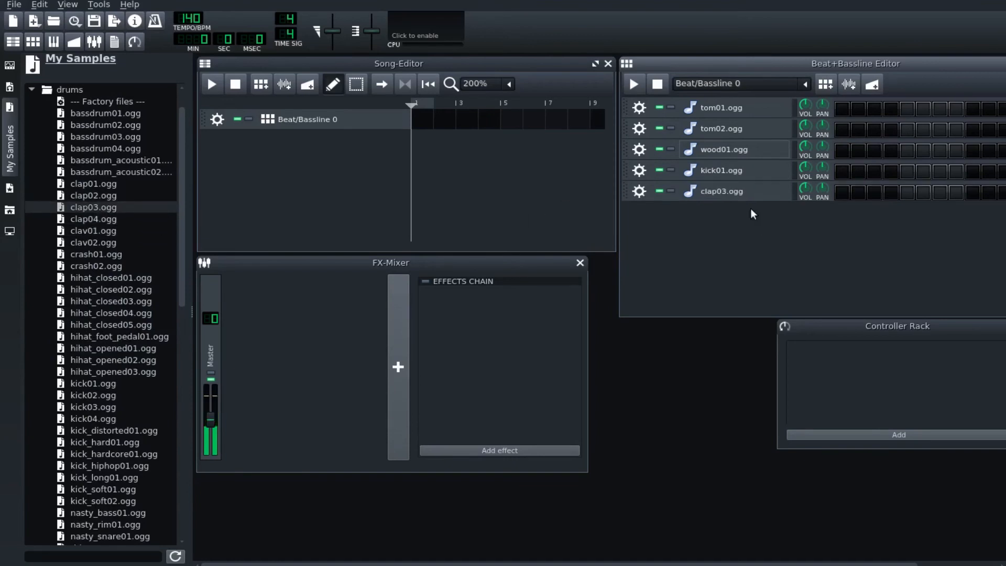
Hide the My Samples browser and add more steps to the patterns of Beat/Bassline 0.
left_click(6, 134)
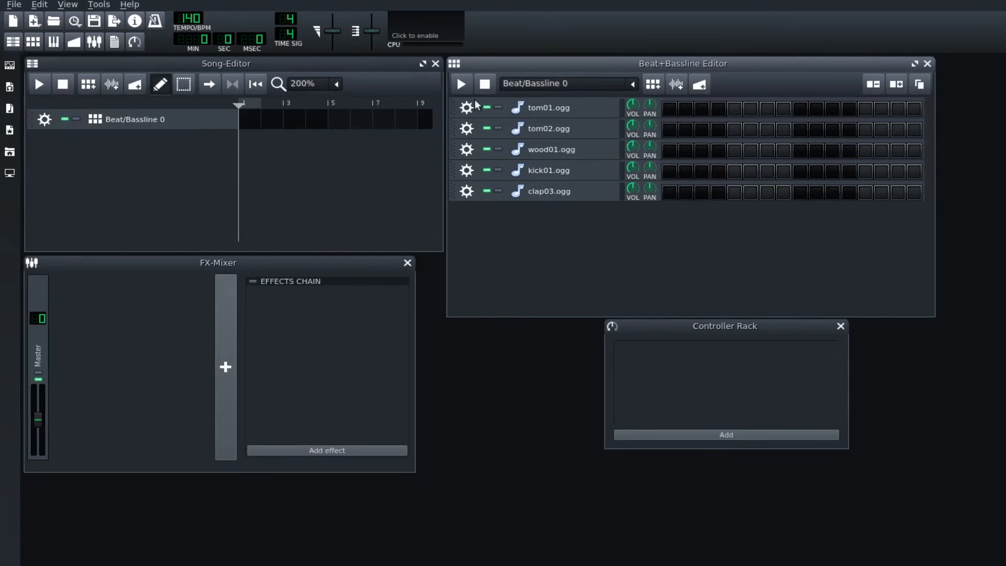
left_click(898, 83)
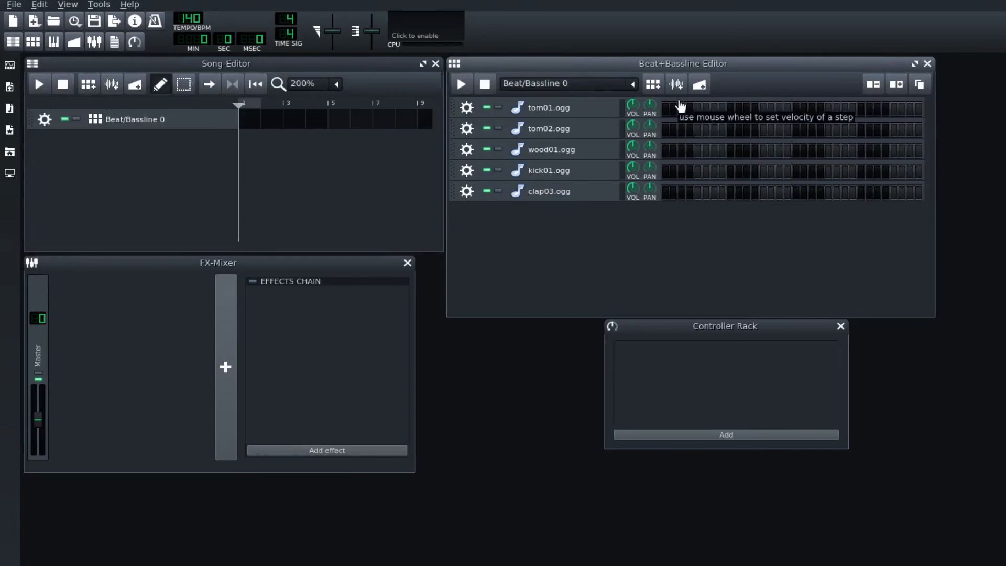
Show the tom01.ogg instrument settings and add three new channels to the FX-Mixer.
left_click(576, 107)
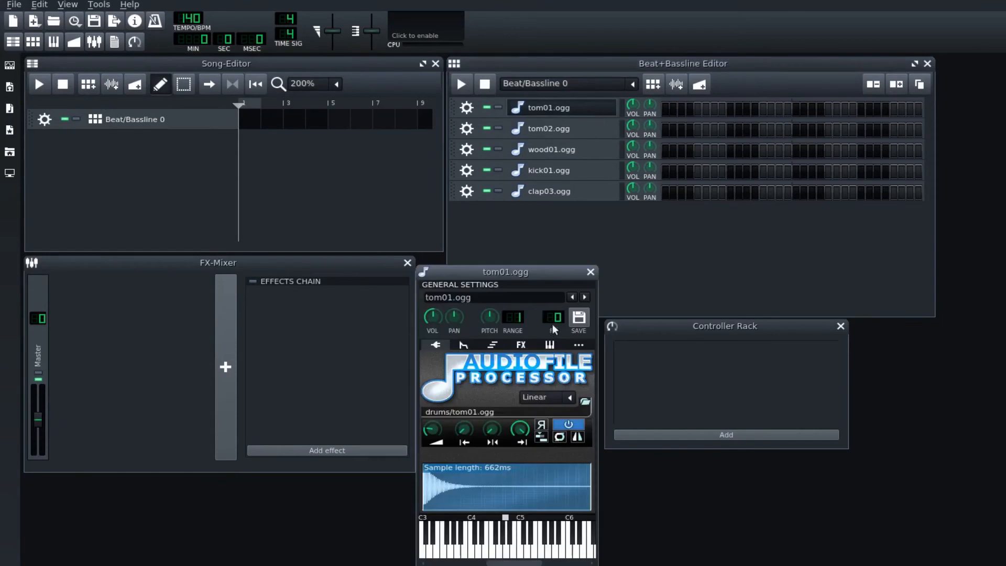
left_click(363, 349)
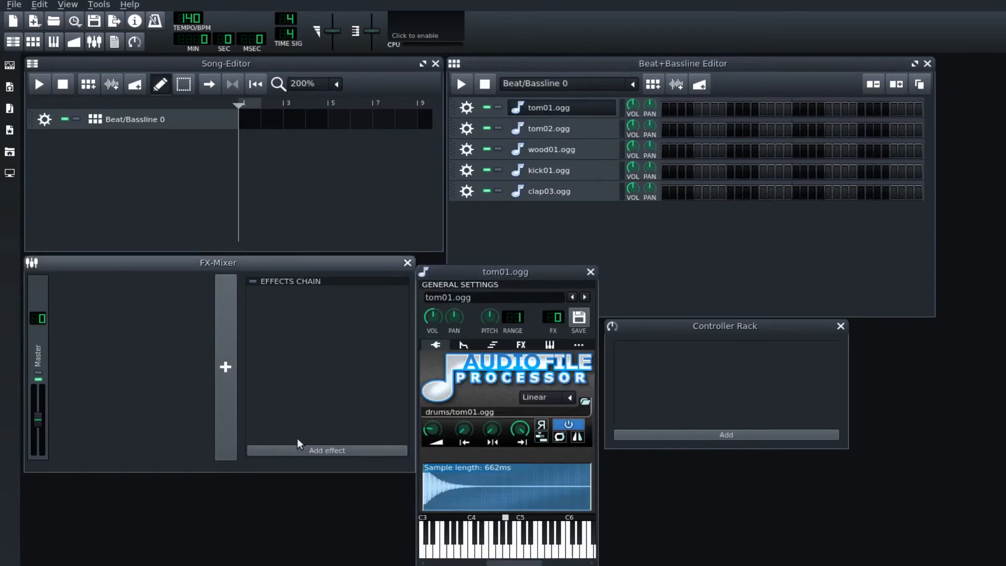
left_click(225, 366)
left_click(226, 367)
left_click(225, 367)
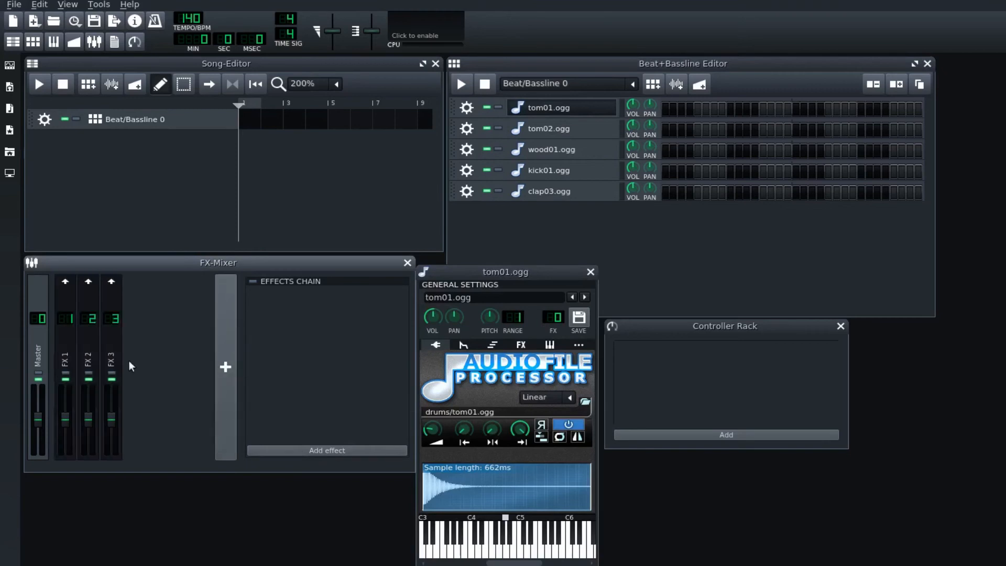
Rename the FX 1 mixer channel as "Vocoder Inst".
left_click(66, 360)
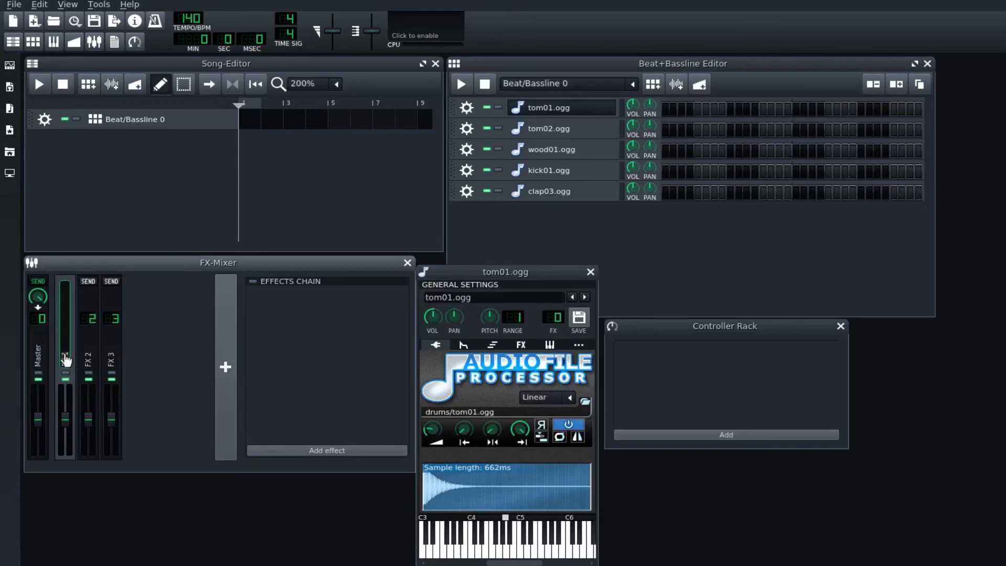
type("Vocoder Inst")
key("Return")
left_click(95, 357)
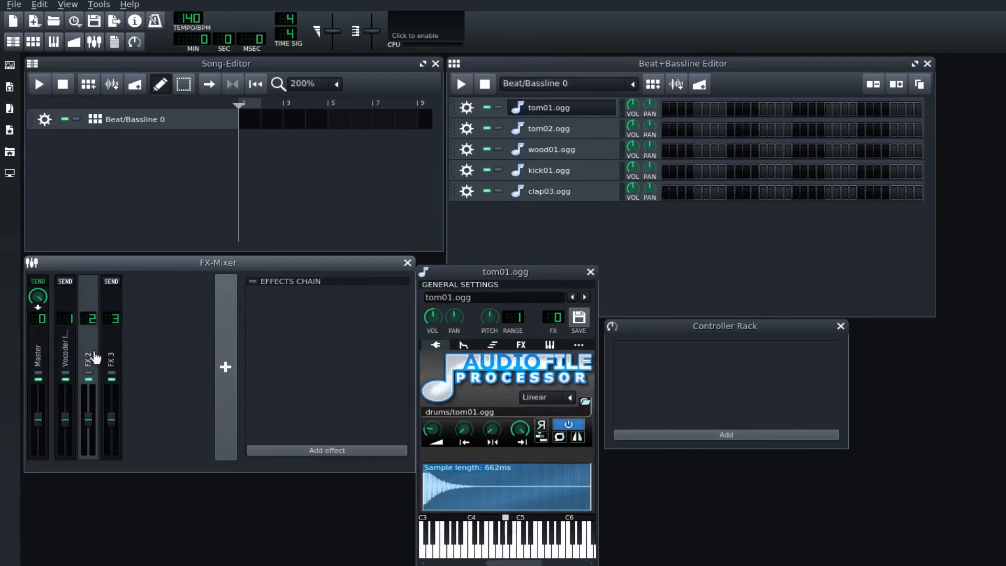
Shorten the name of mixer channel 1 to "Voc Inst".
double_click(64, 360)
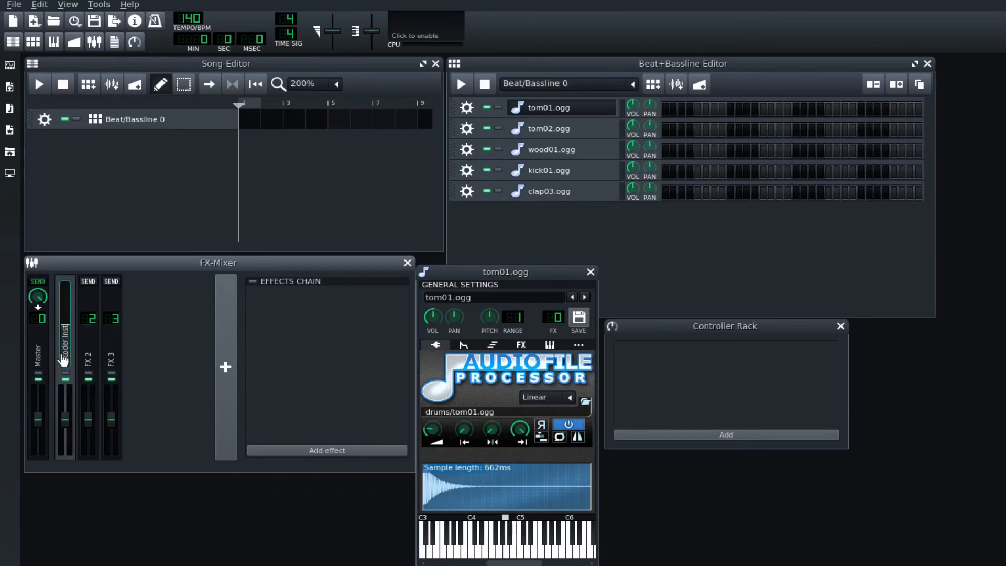
key("BackSpace")
type("Voc Inst")
key("Return")
Rename the FX 2 mixer channel as "Voc Carrier".
double_click(89, 361)
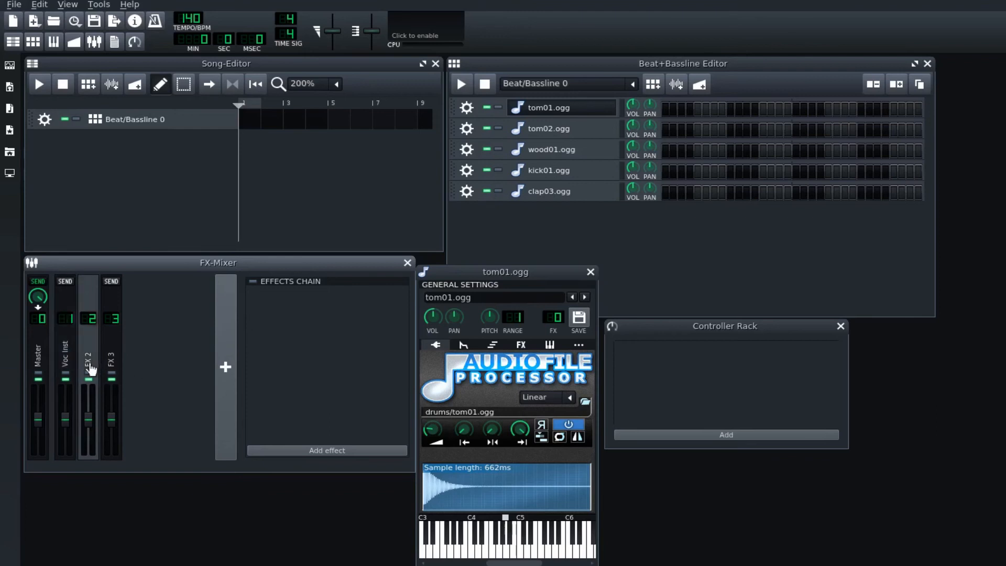
type("Voc")
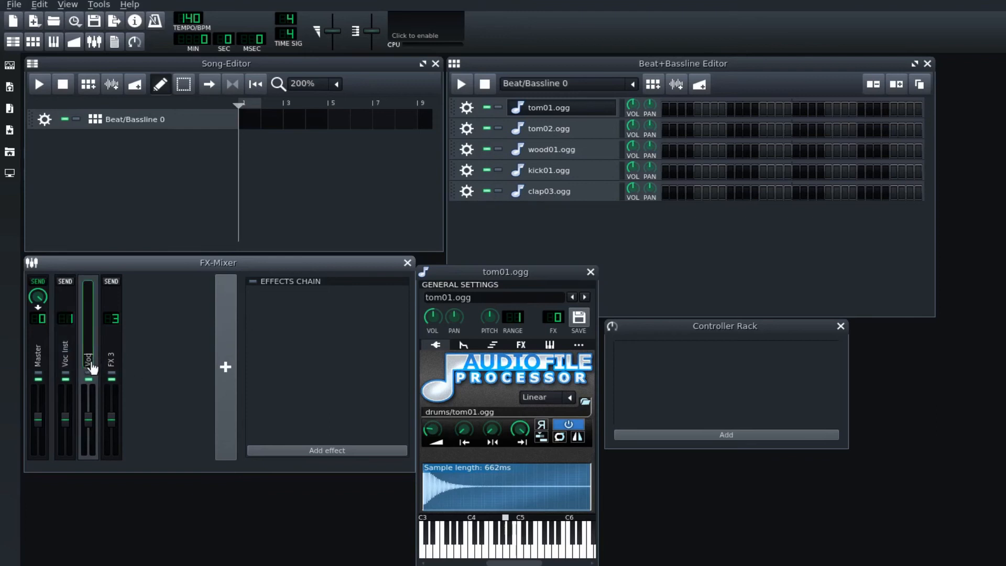
type(" Carrier")
key("Return")
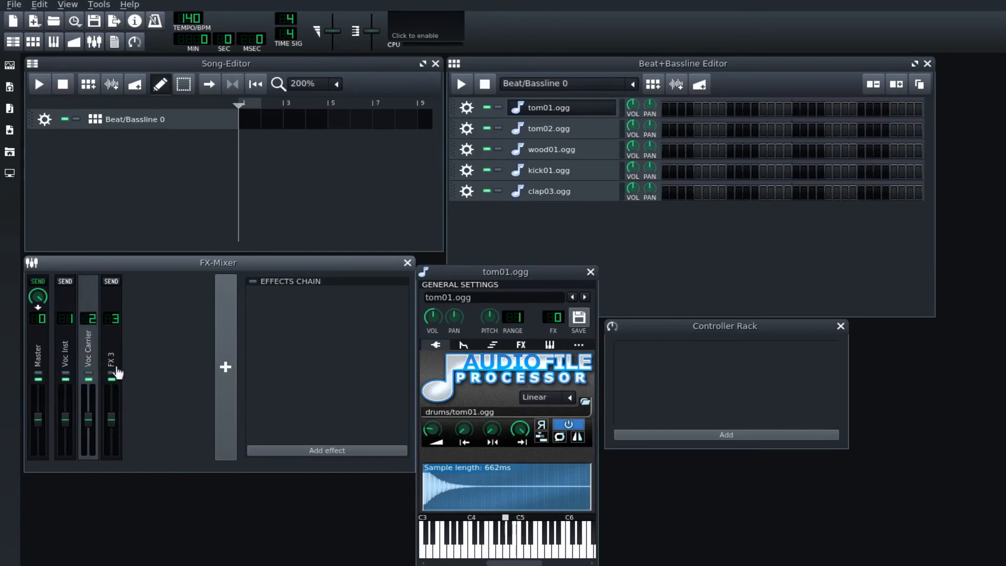
Rename the FX 3 mixer channel as "Vocoder".
double_click(111, 364)
type("Vocoder")
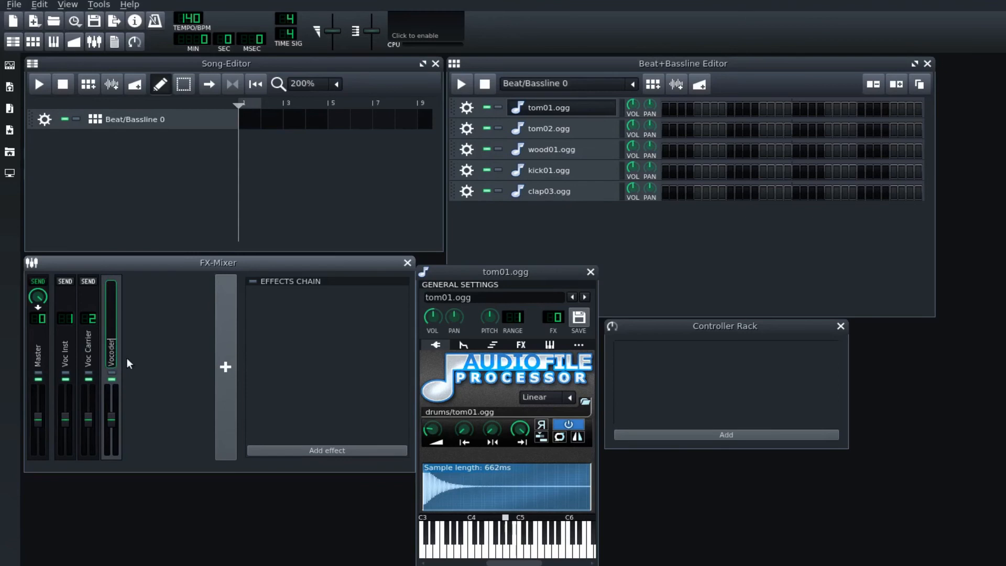
key("Return")
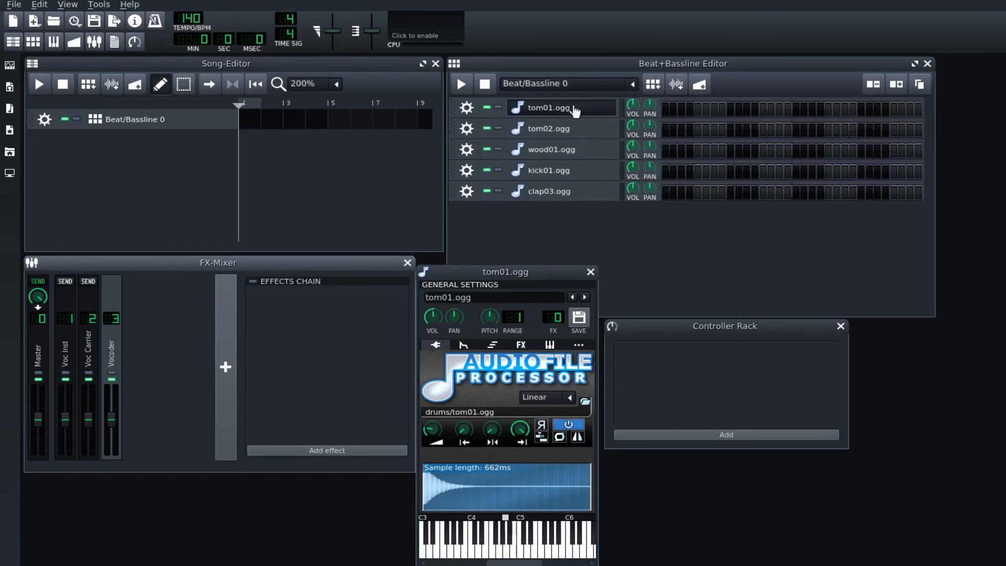
Route the tom01.ogg instrument to FX channel 1, pan it to the left, and close its settings.
scroll(559, 319, "up", 1)
left_click_drag(454, 317, 454, 309)
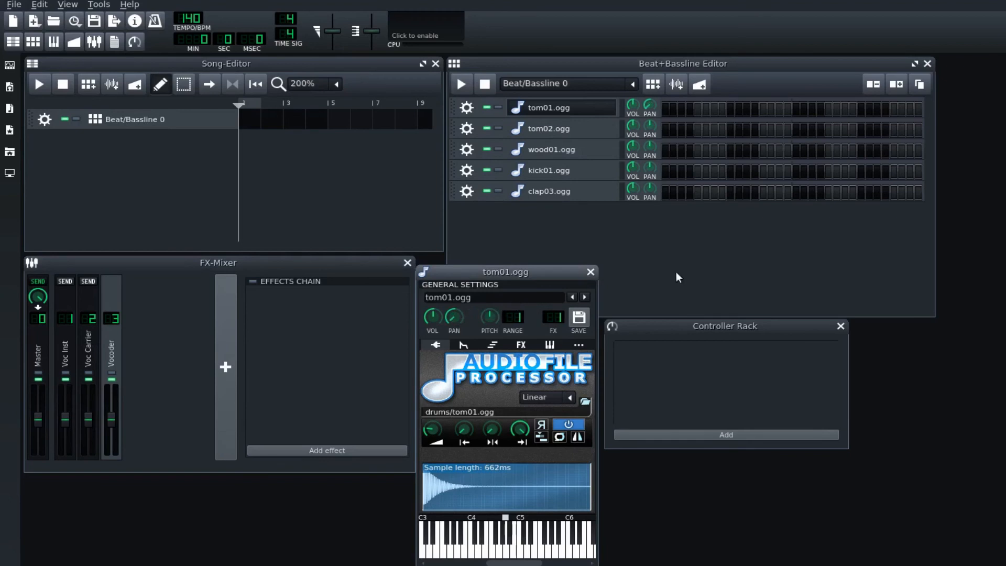
left_click(589, 272)
Pan the tom02.ogg instrument to the left, change its FX channel assignment, and close its settings.
left_click(603, 130)
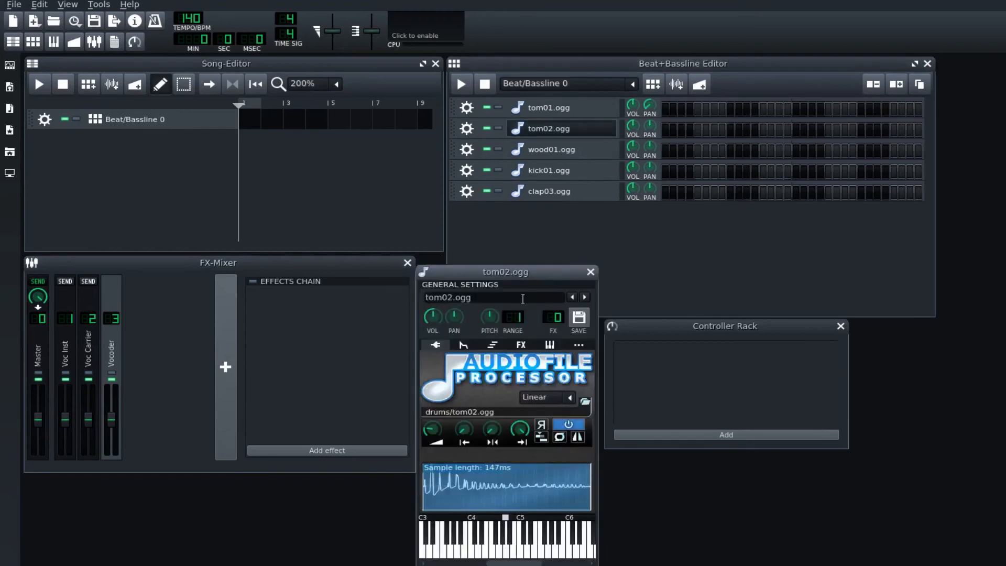
left_click_drag(460, 319, 460, 313)
left_click_drag(561, 324, 561, 322)
left_click(590, 272)
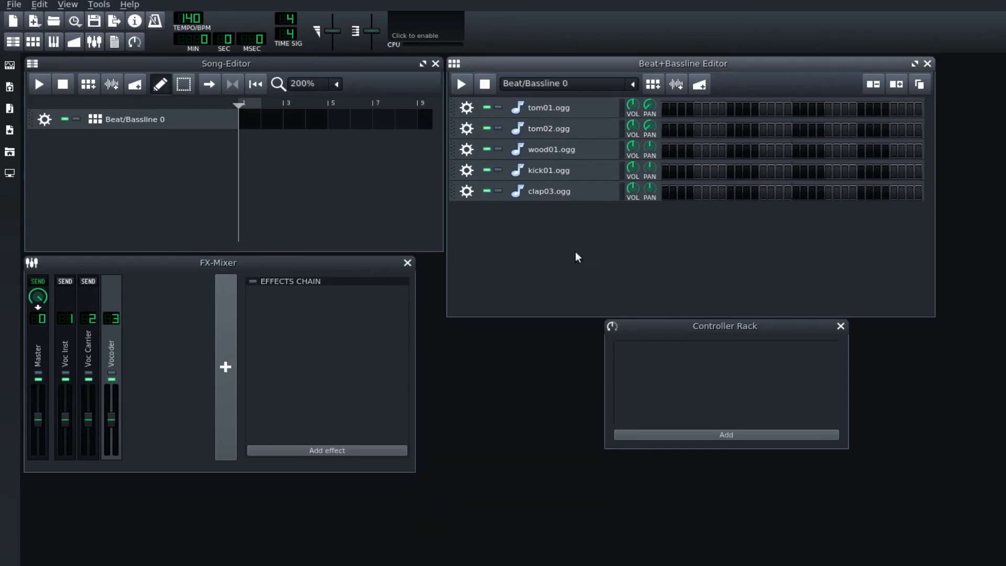
Pan the wood01.ogg instrument to the left, route it to FX channel 1, and close its settings.
left_click(566, 152)
left_click_drag(458, 320, 459, 362)
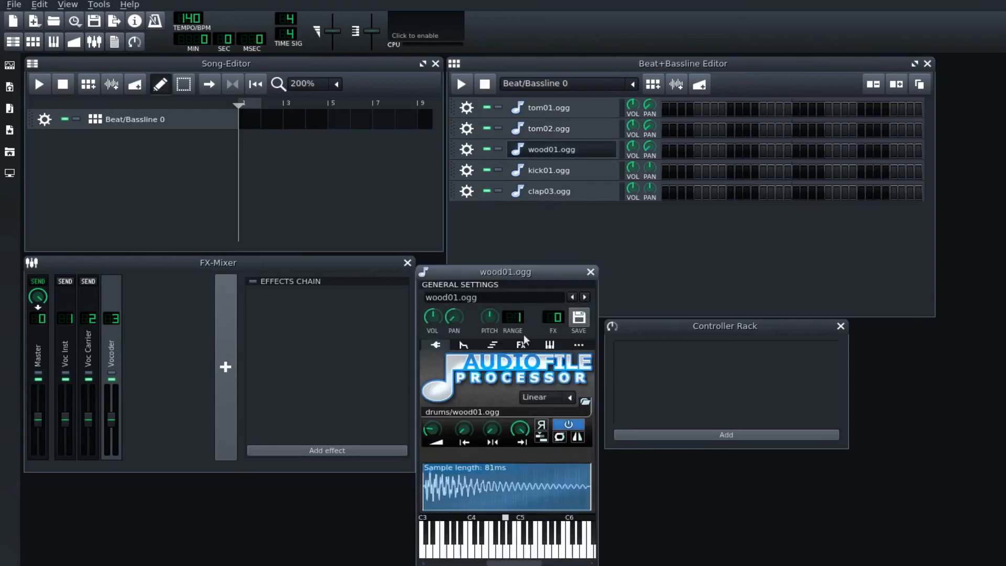
left_click_drag(564, 326, 566, 317)
left_click(590, 272)
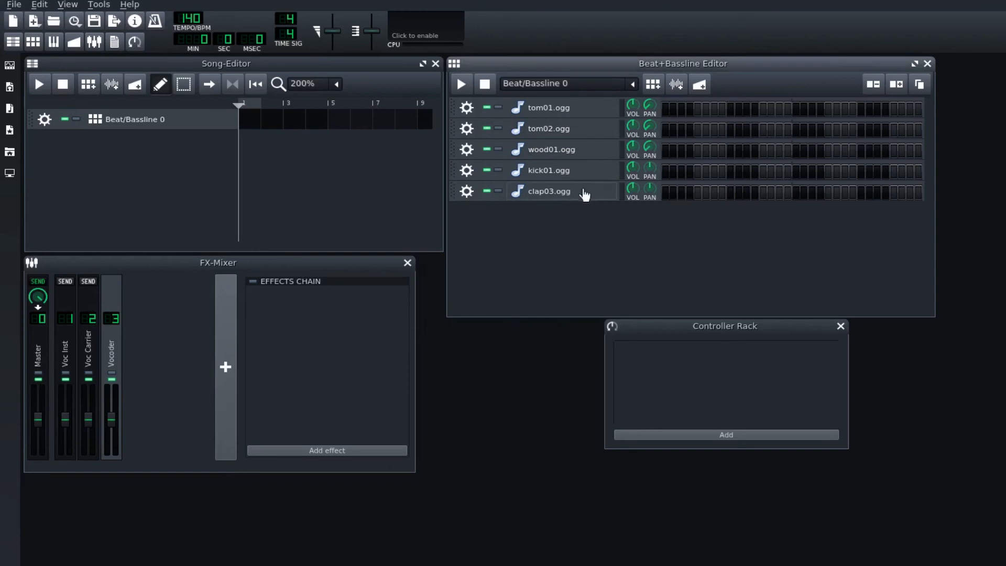
Set the kick01.ogg panning to -100, route it to FX channel 1, and close its settings.
left_click(576, 170)
left_click_drag(455, 320, 455, 361)
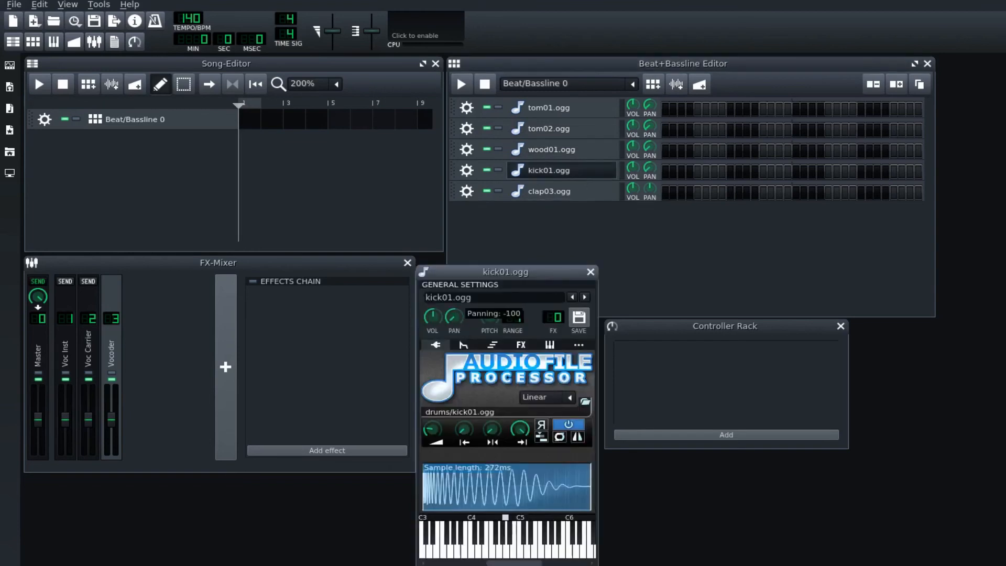
left_click(590, 272)
Pan the clap03.ogg instrument to the left, route it to FX channel 1, and close its settings.
left_click(560, 191)
left_click_drag(454, 316, 453, 296)
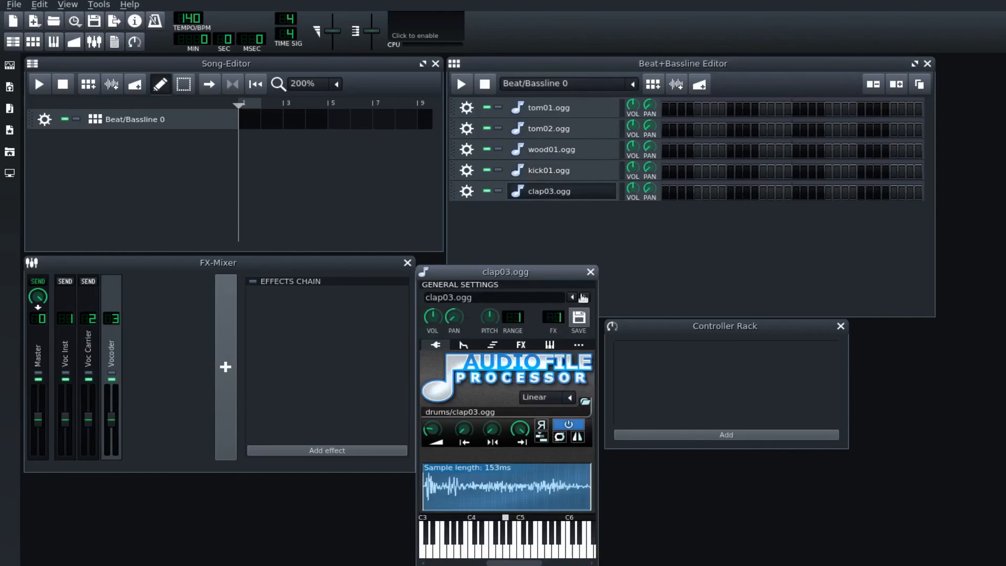
left_click(590, 272)
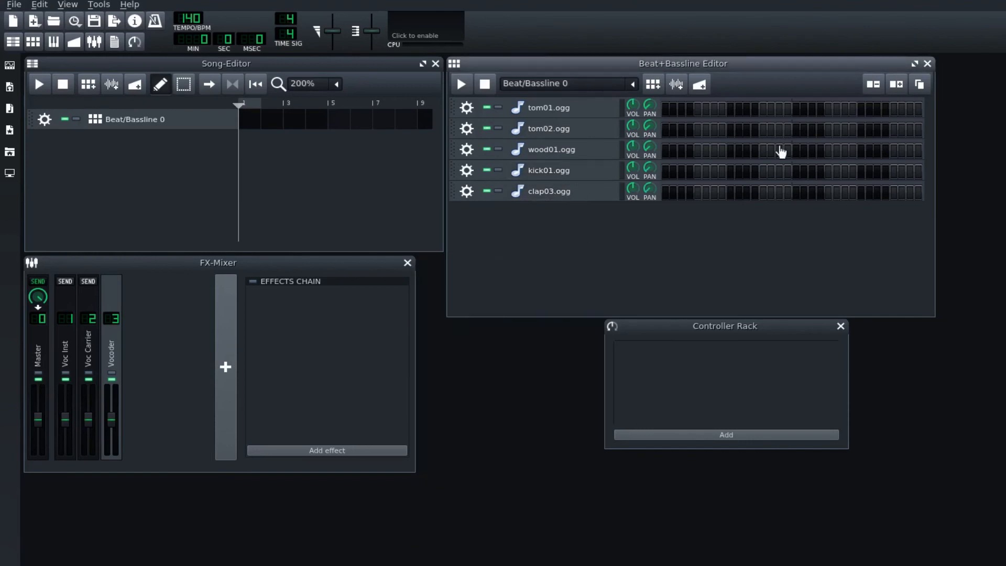
Turn down the volume of all five drum samples in the Beat+Bassline Editor.
left_click_drag(633, 104, 634, 203)
left_click_drag(633, 168, 636, 186)
Program kick01.ogg hits on steps 1, 9, 17, 23, 25 and 31, and play the beat back.
left_click(665, 172)
left_click(730, 172)
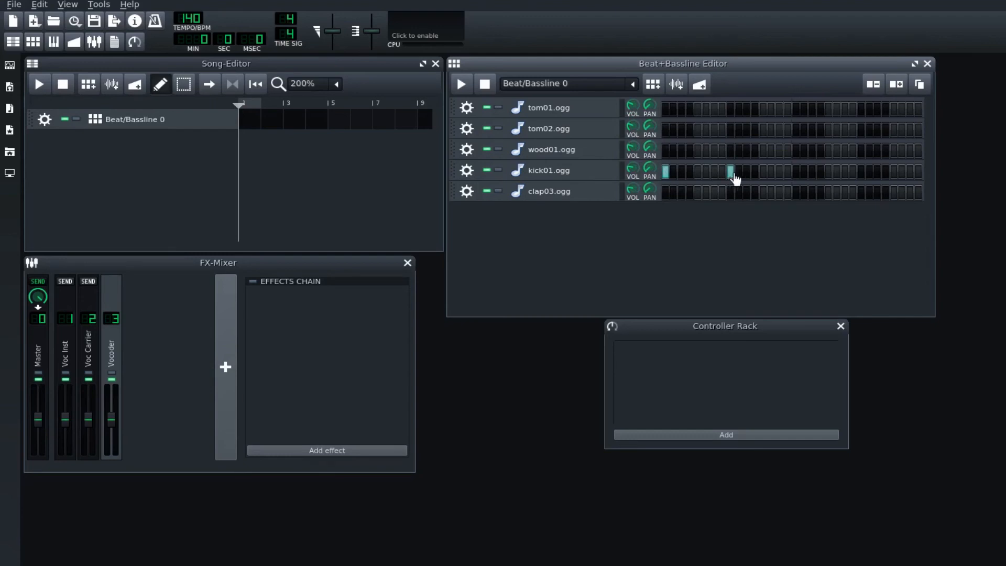
left_click(796, 172)
left_click(836, 172)
left_click(844, 171)
left_click(861, 173)
left_click(910, 173)
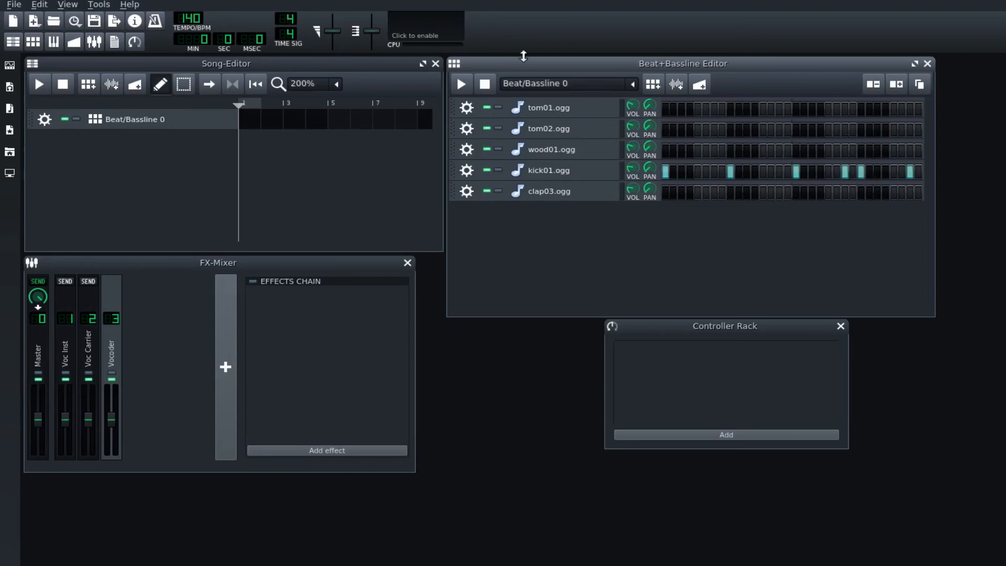
key("space")
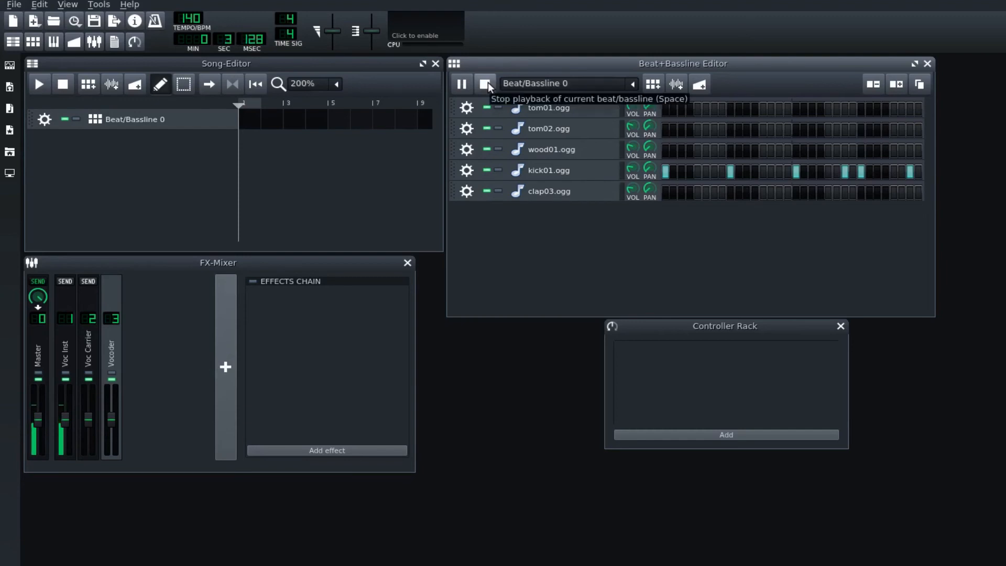
left_click(485, 84)
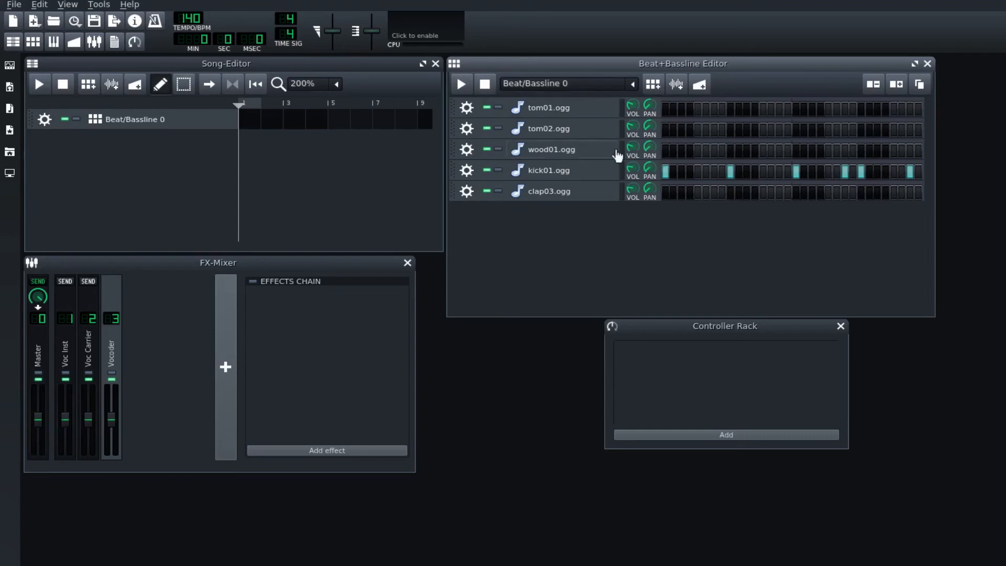
Program wood01.ogg hits on steps 3, 7, 11, 15, 19, 23 and 31, and play the beat back.
left_click(623, 154)
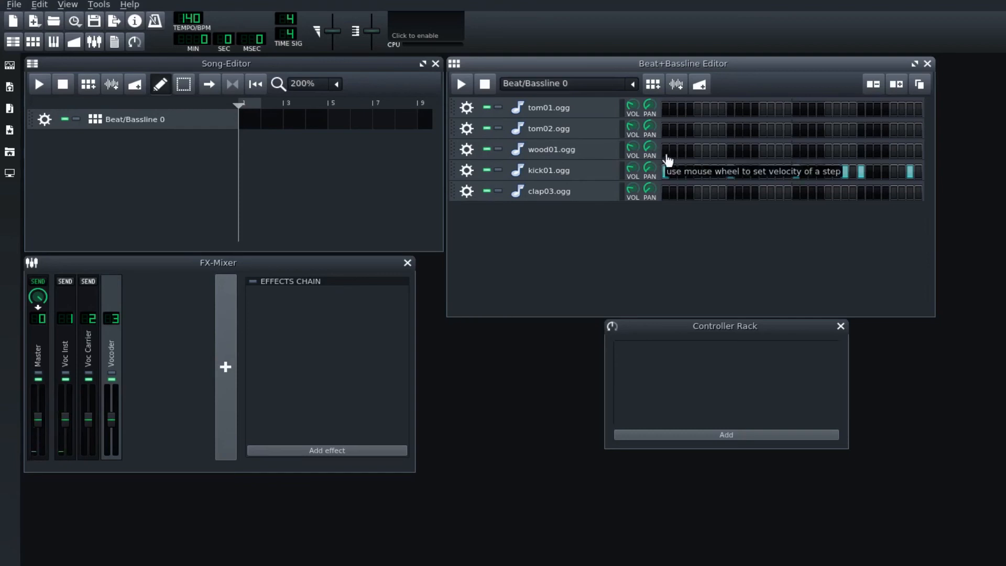
left_click(681, 152)
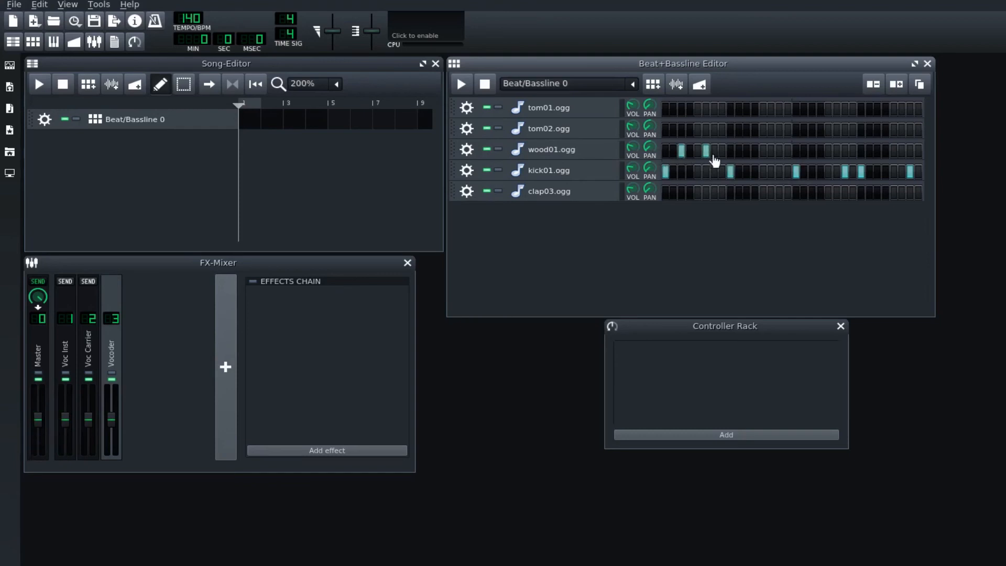
left_click(704, 153)
left_click(705, 152)
left_click(713, 152)
left_click(746, 152)
left_click(779, 151)
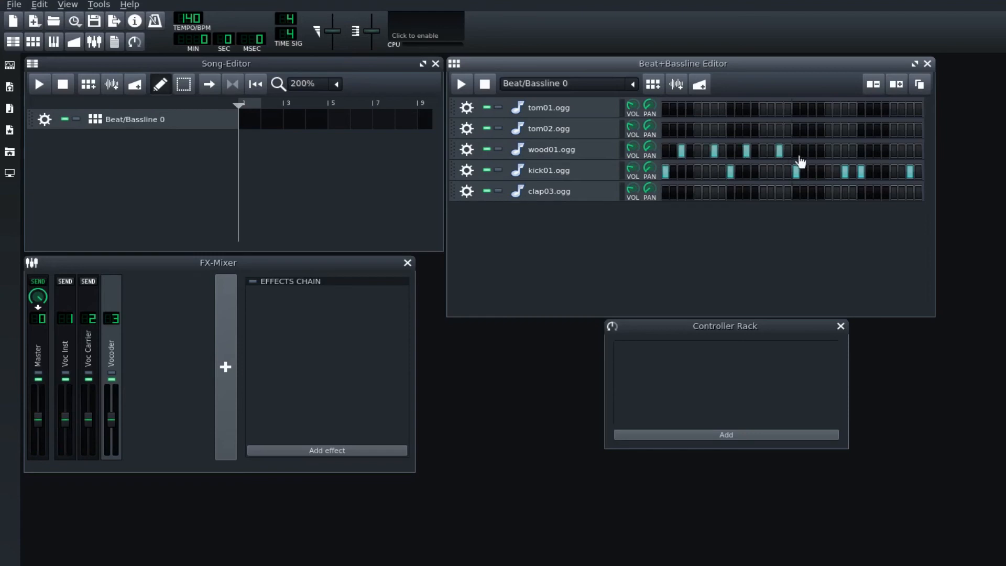
left_click(812, 152)
left_click(910, 152)
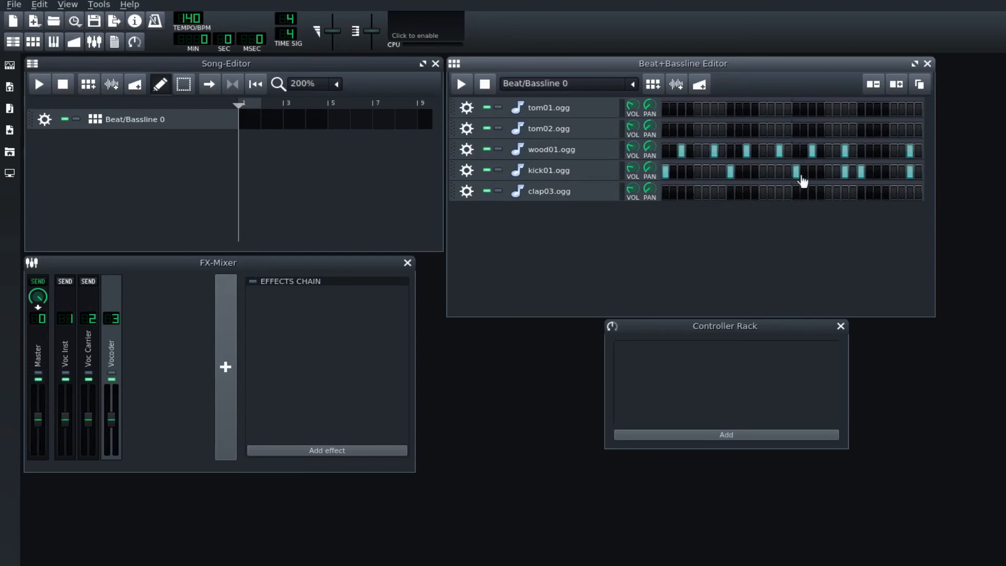
left_click(461, 84)
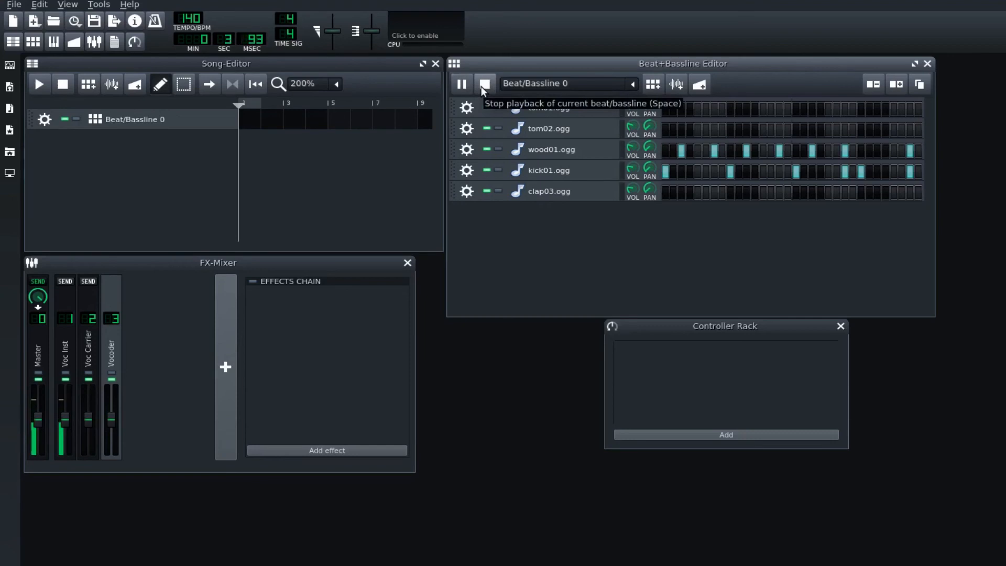
left_click(484, 85)
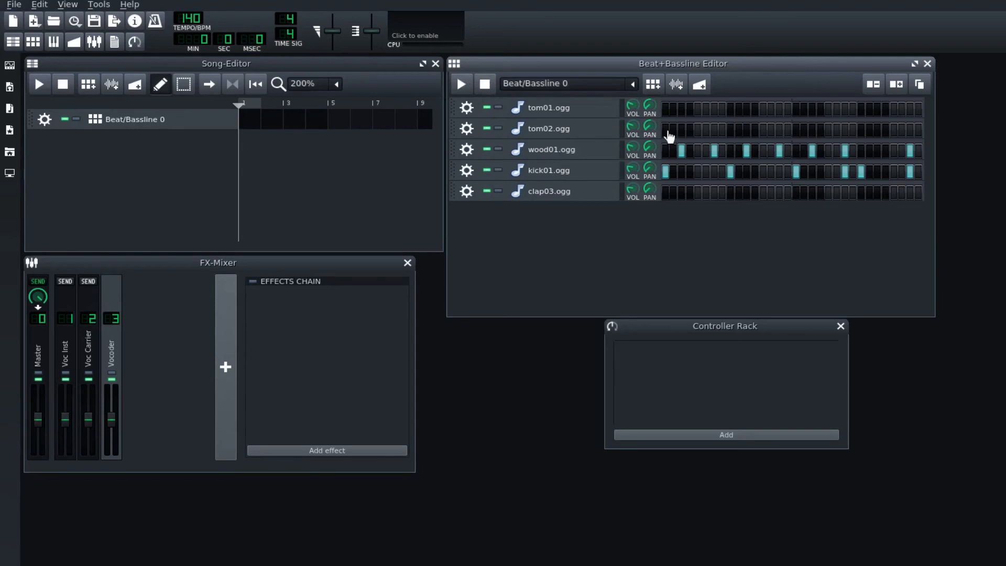
Program tom02.ogg hits on steps 5, 13, 21, 29, 30 and 32, and play the beat back.
left_click(623, 133)
left_click(697, 131)
left_click(763, 131)
left_click(827, 131)
left_click(894, 131)
left_click(893, 131)
left_click(901, 131)
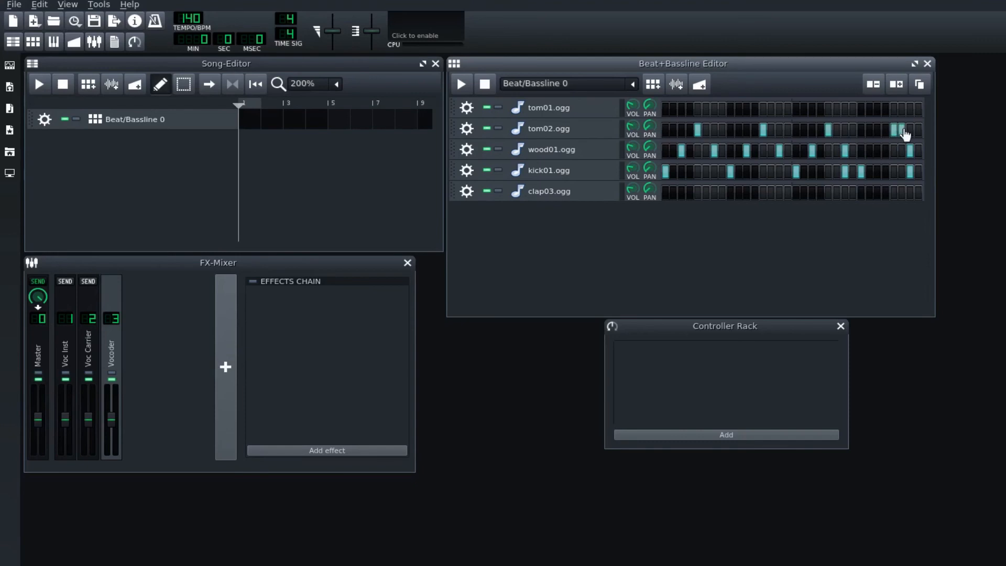
left_click(918, 131)
left_click(470, 85)
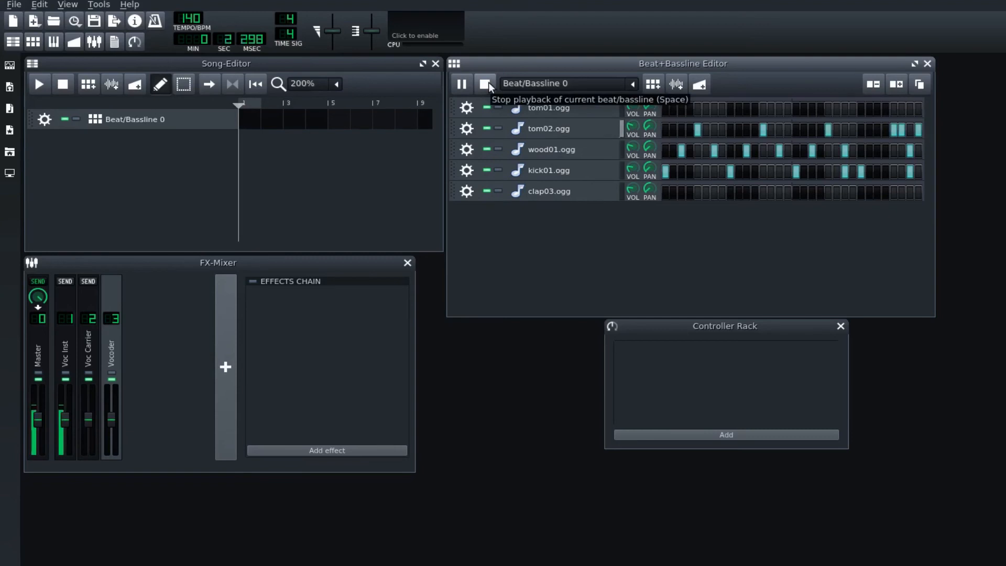
left_click(486, 85)
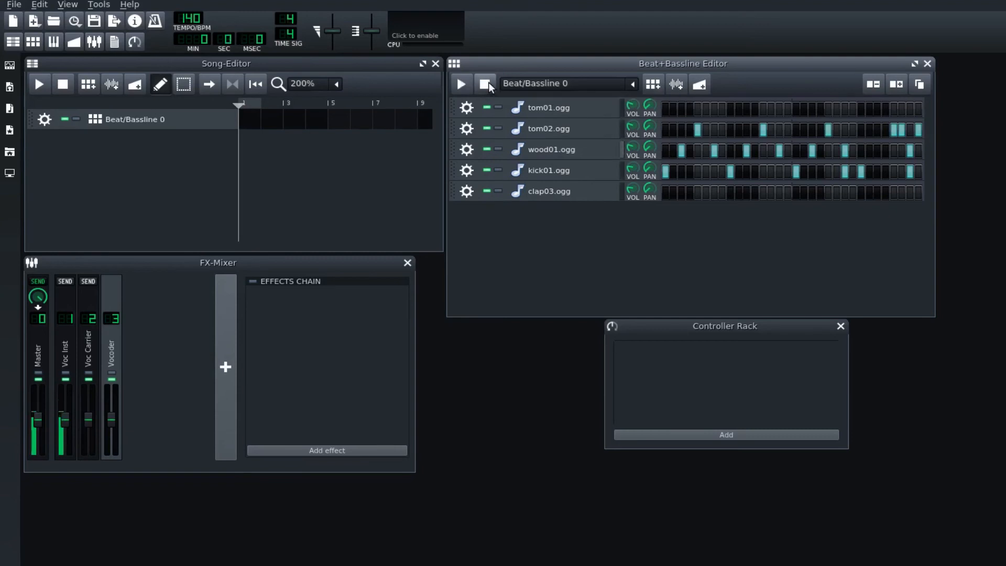
Program tom01.ogg hits on every third step from 1 to 31, and play the beat back.
left_click(622, 108)
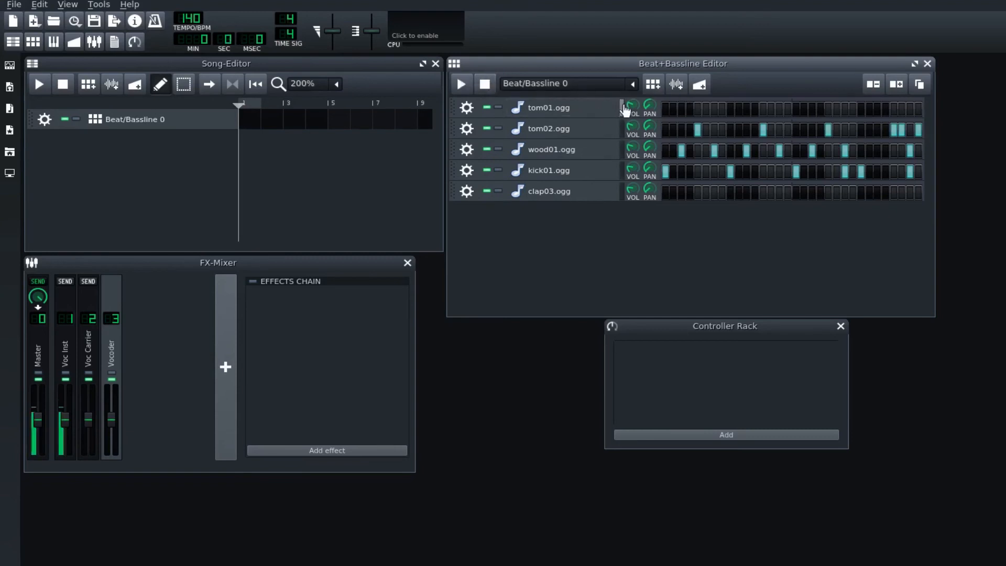
left_click(665, 109)
left_click(690, 110)
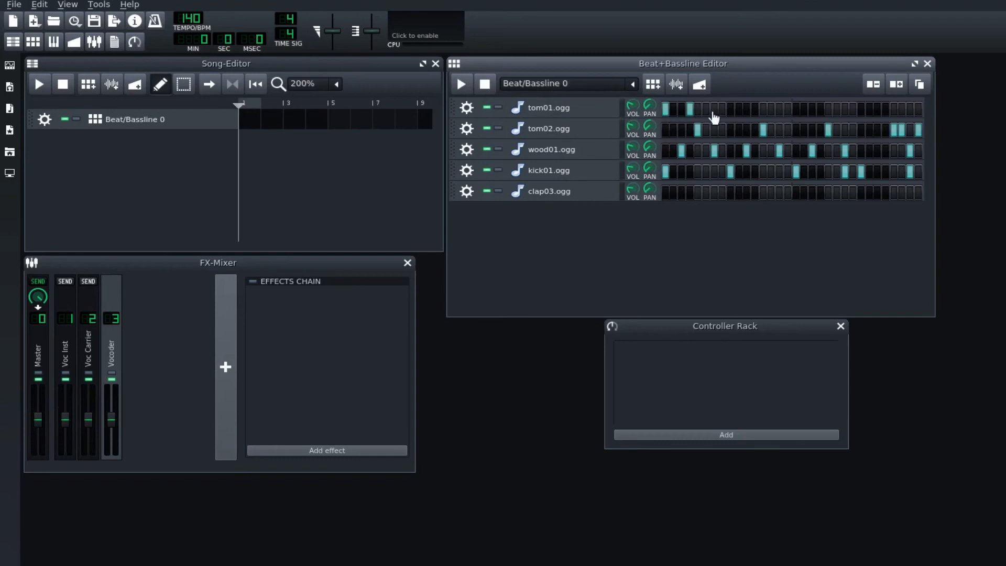
left_click(739, 110)
left_click(779, 110)
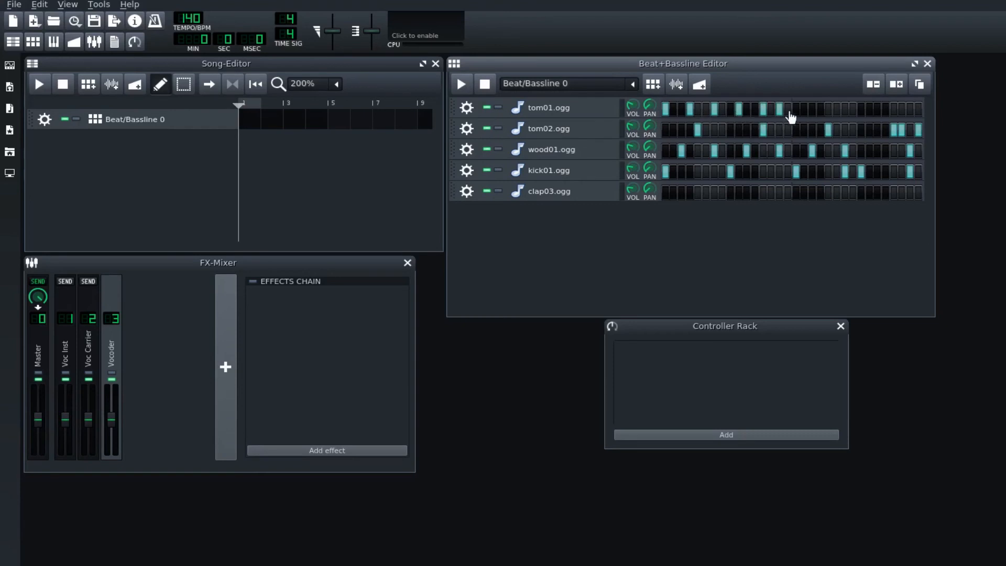
left_click(788, 111)
left_click(804, 111)
left_click(804, 111)
left_click(837, 112)
left_click(854, 112)
left_click(853, 111)
left_click(861, 111)
left_click(911, 111)
left_click(460, 84)
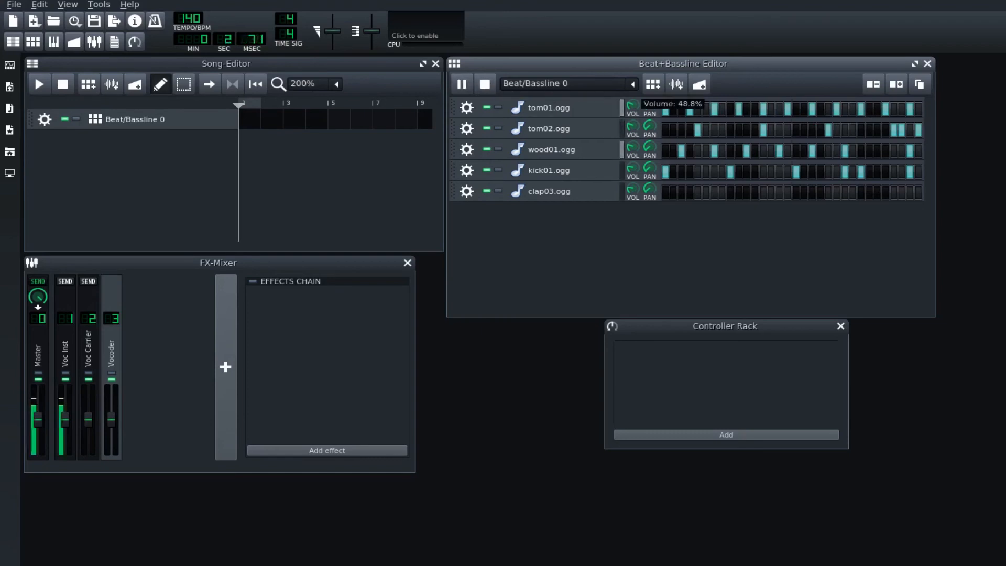
left_click(484, 84)
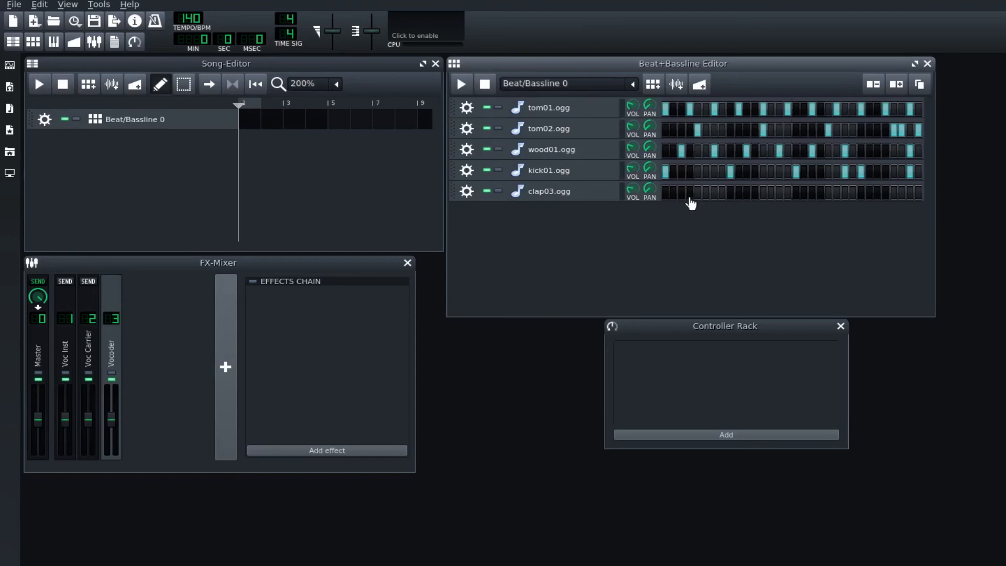
Program paired clap03.ogg hits on steps 3–4, 7–8 and 11–12, and briefly play the beat.
left_click(681, 194)
left_click(690, 194)
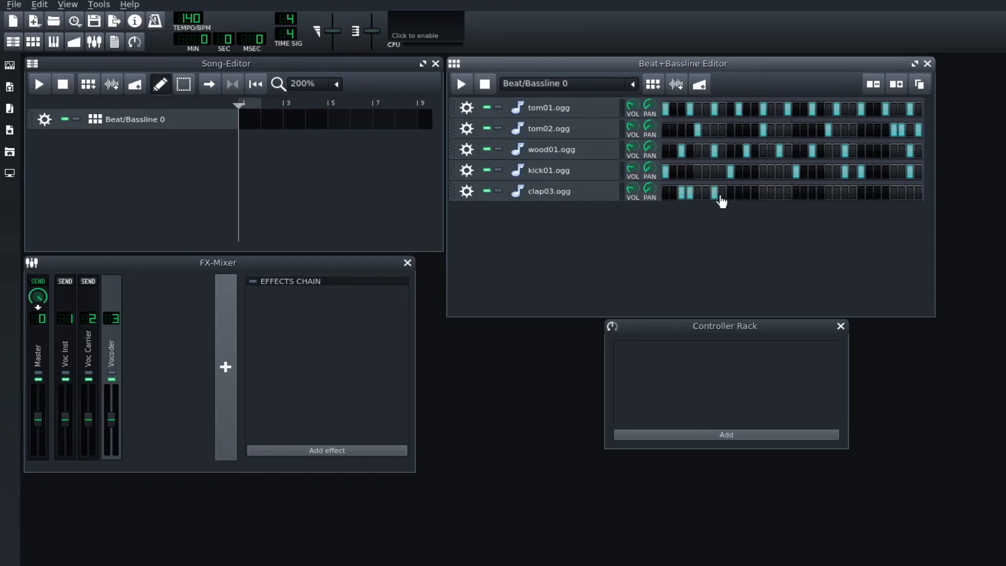
left_click(721, 194)
left_click(753, 195)
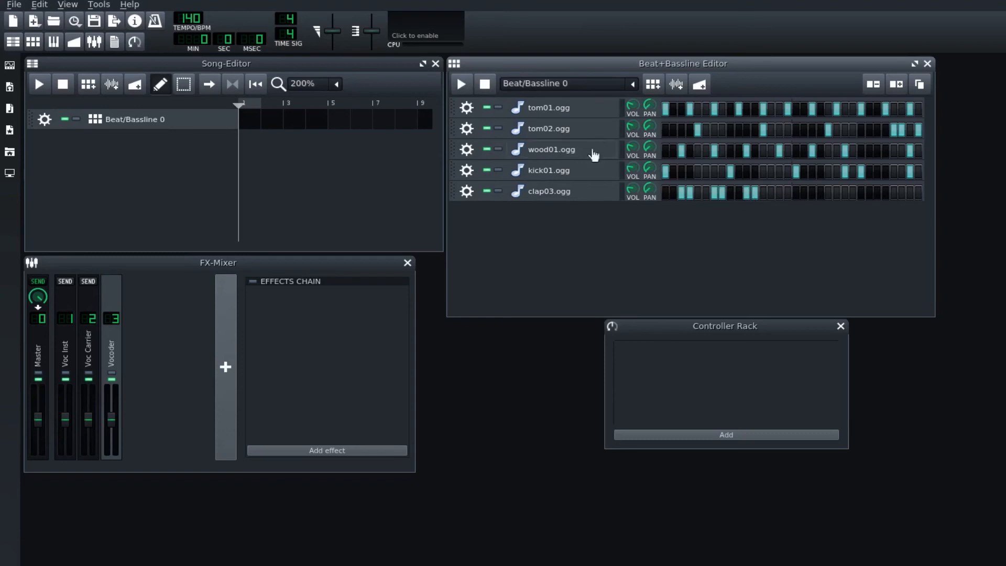
left_click(461, 84)
left_click(487, 86)
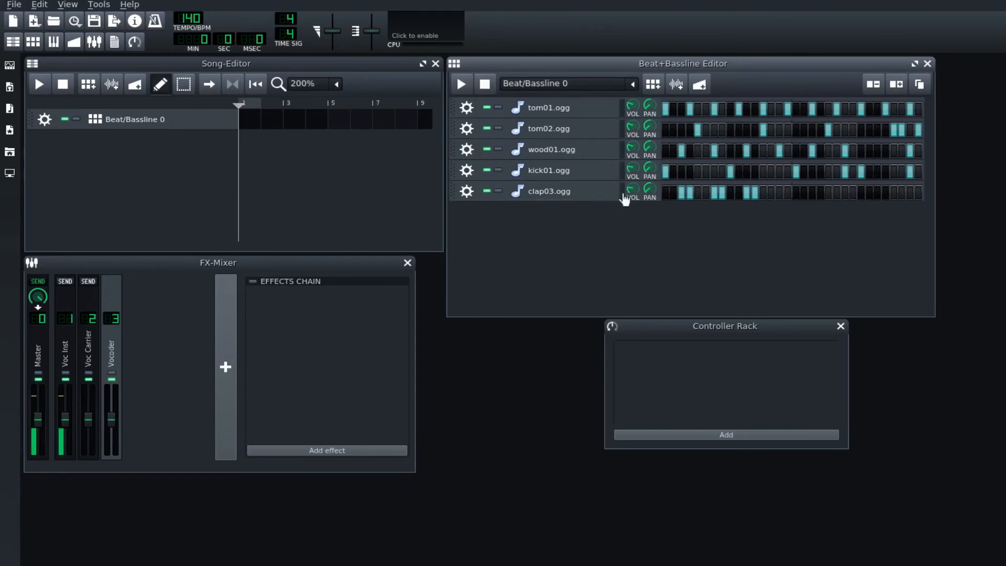
Lower the clap03.ogg volume to 9.6% and add paired hits on steps 15–16, 19–20, 23–24, 27–28 and 31–32.
mouse_move(631, 192)
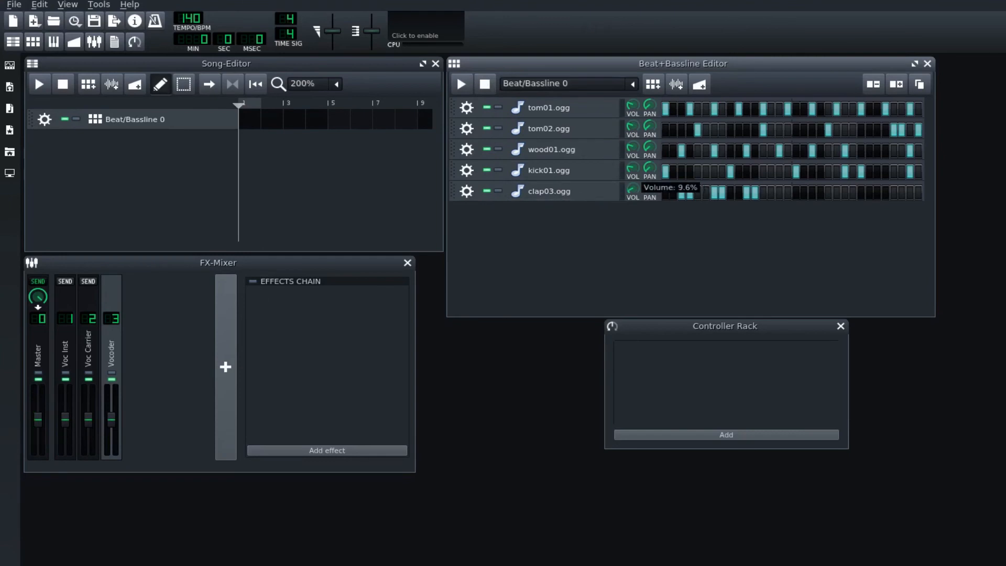
left_click(779, 194)
left_click(787, 195)
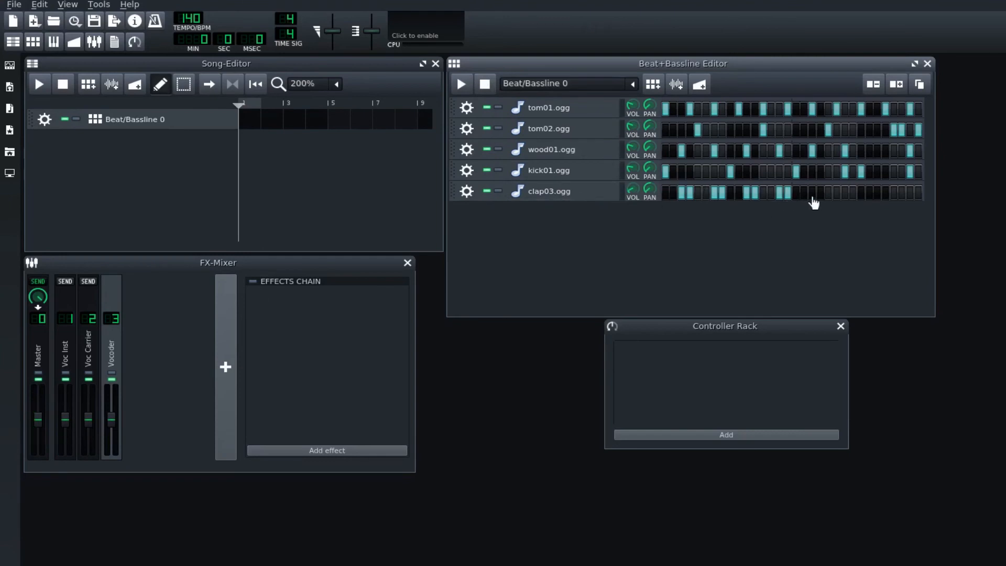
left_click(821, 195)
left_click(811, 195)
left_click(844, 194)
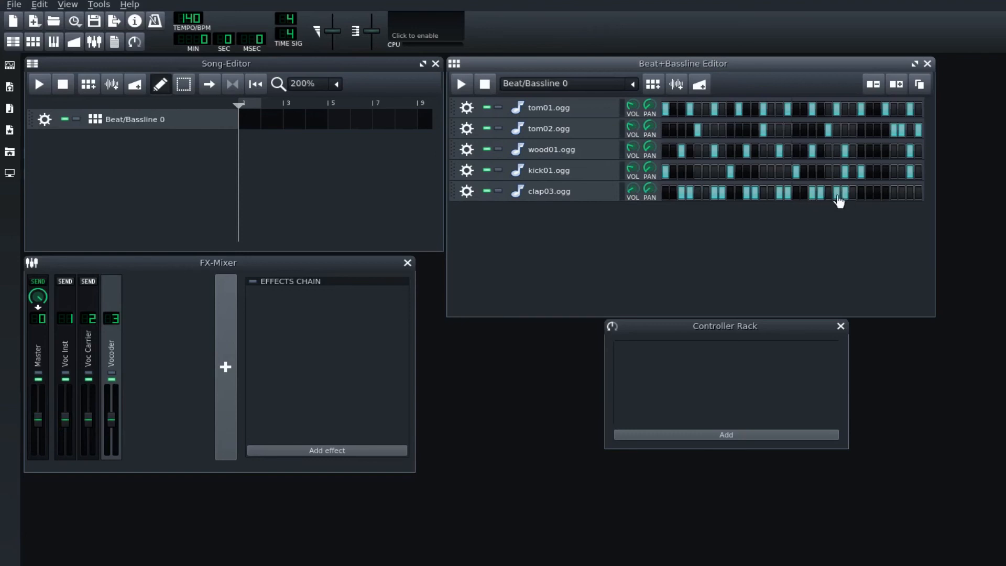
left_click(853, 195)
left_click(876, 195)
left_click(885, 195)
left_click(909, 194)
left_click(917, 194)
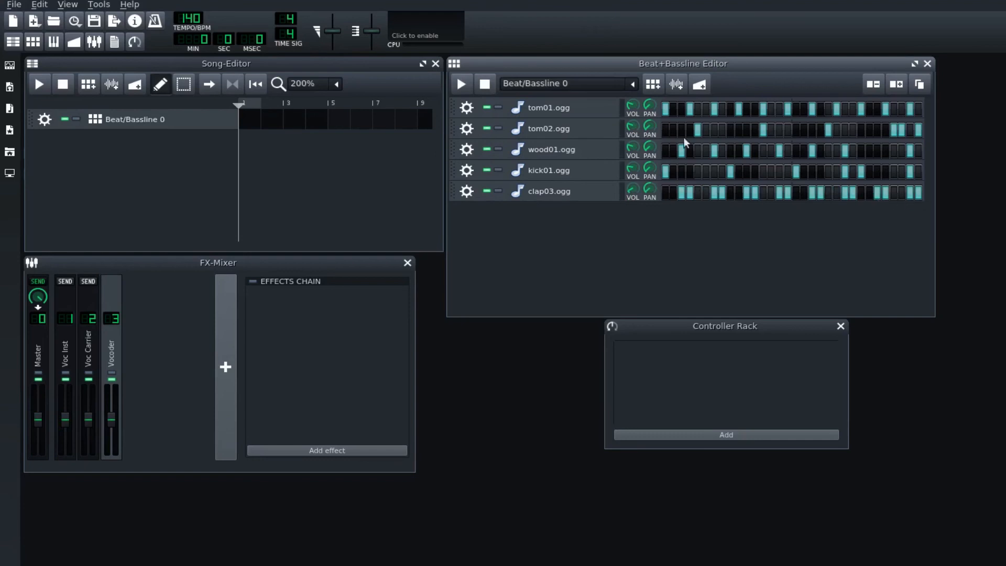
Play the full beat, turn the clap03.ogg volume down further during playback, and play the pattern once more.
left_click(462, 85)
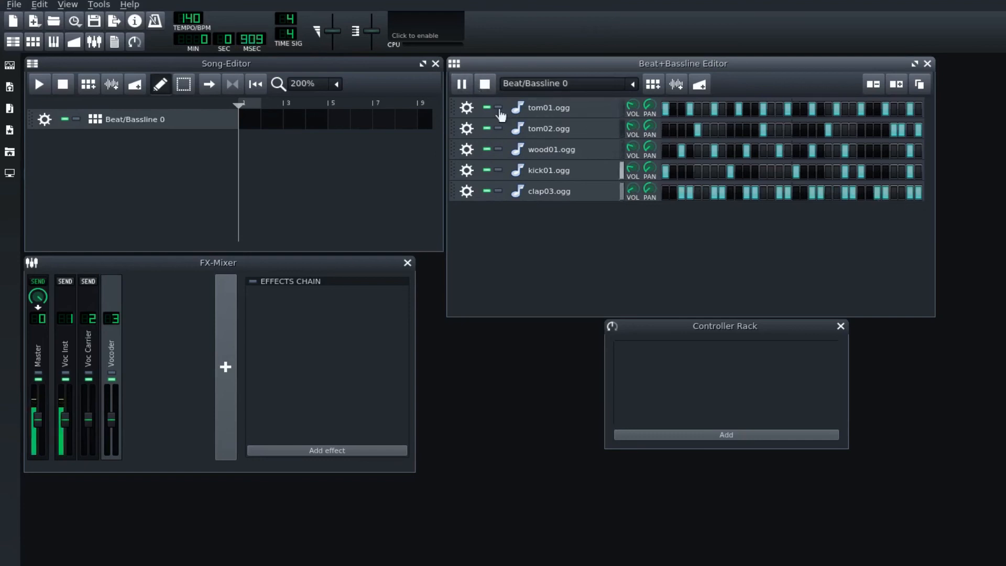
left_click_drag(631, 195, 632, 238)
left_click(484, 84)
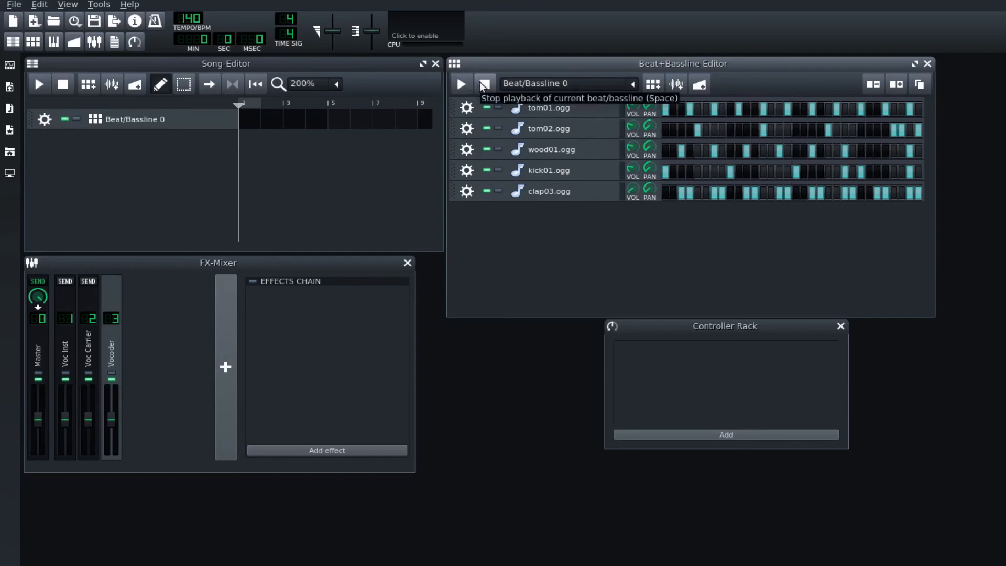
key("space")
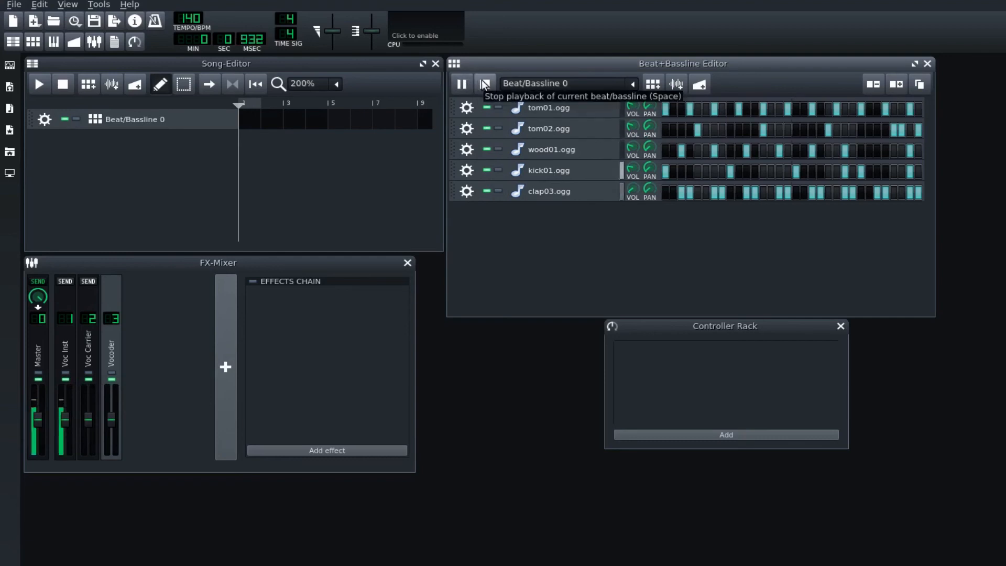
left_click(484, 85)
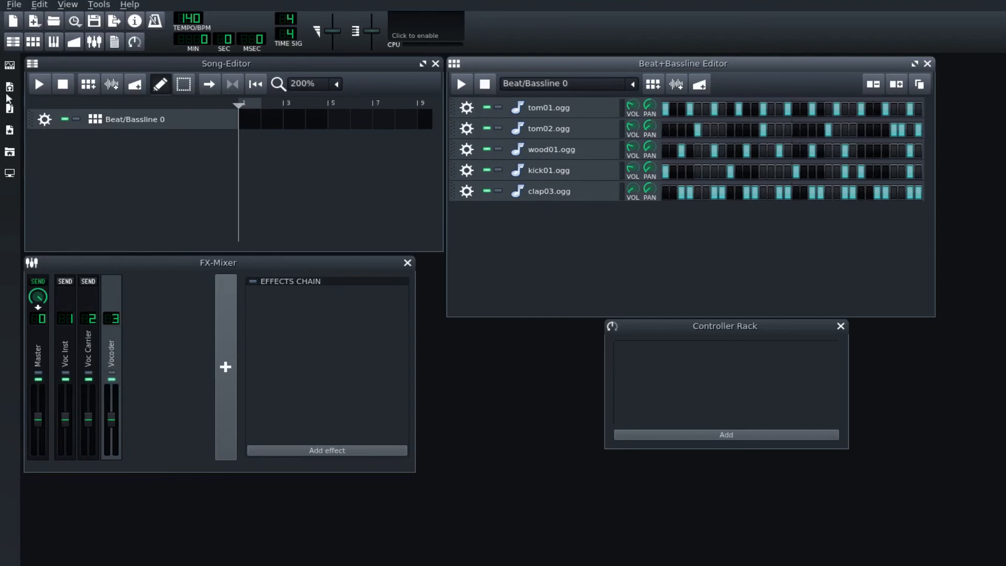
Add the TripleOscillator preset DirtyReece as a Song-Editor track and route it to mixer channel 2.
left_click(9, 66)
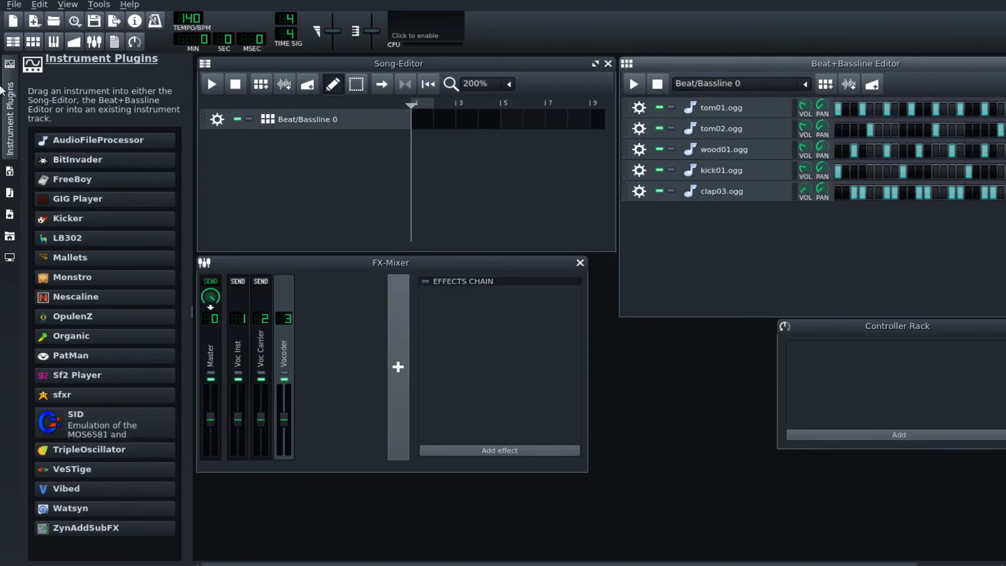
left_click(10, 97)
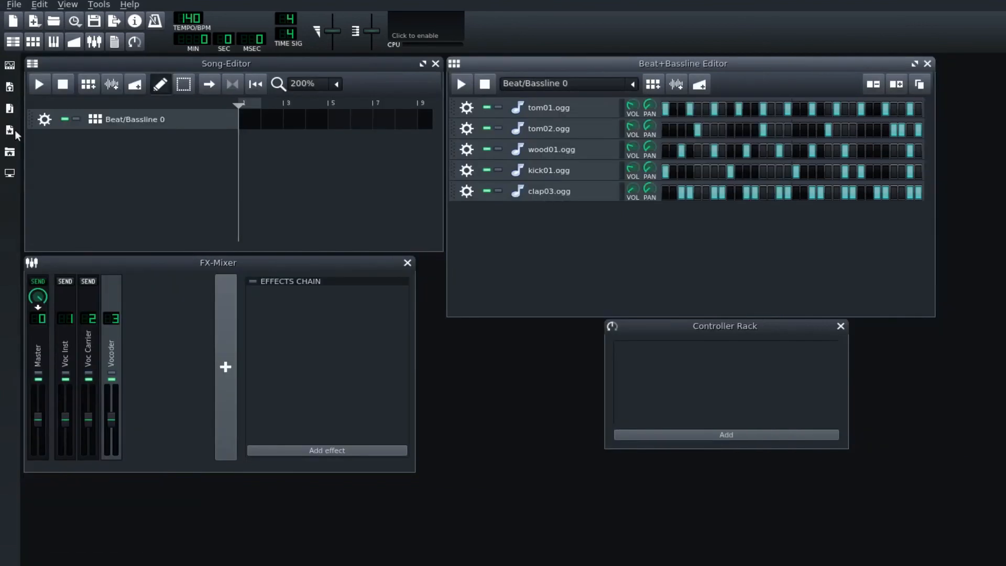
left_click(10, 130)
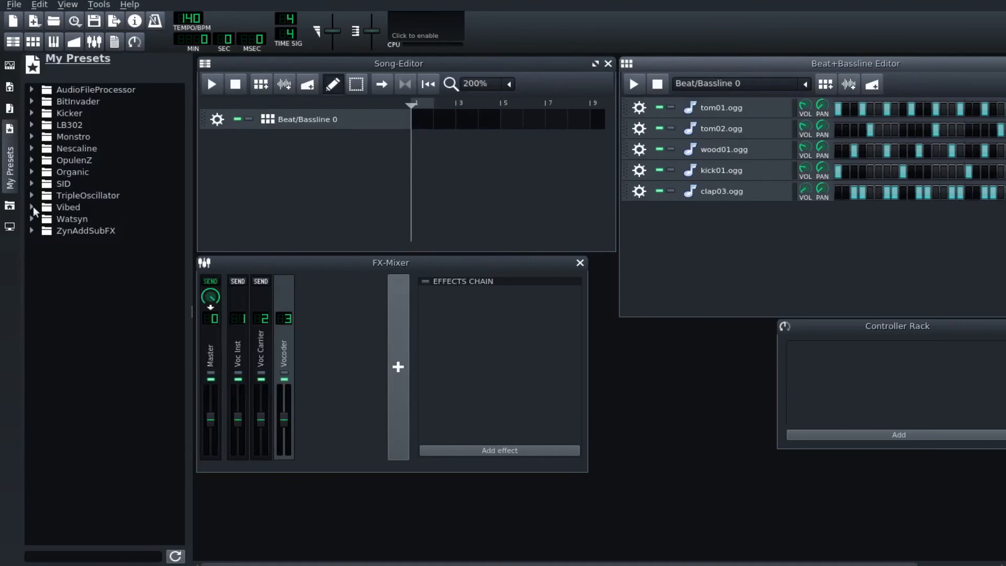
left_click(46, 196)
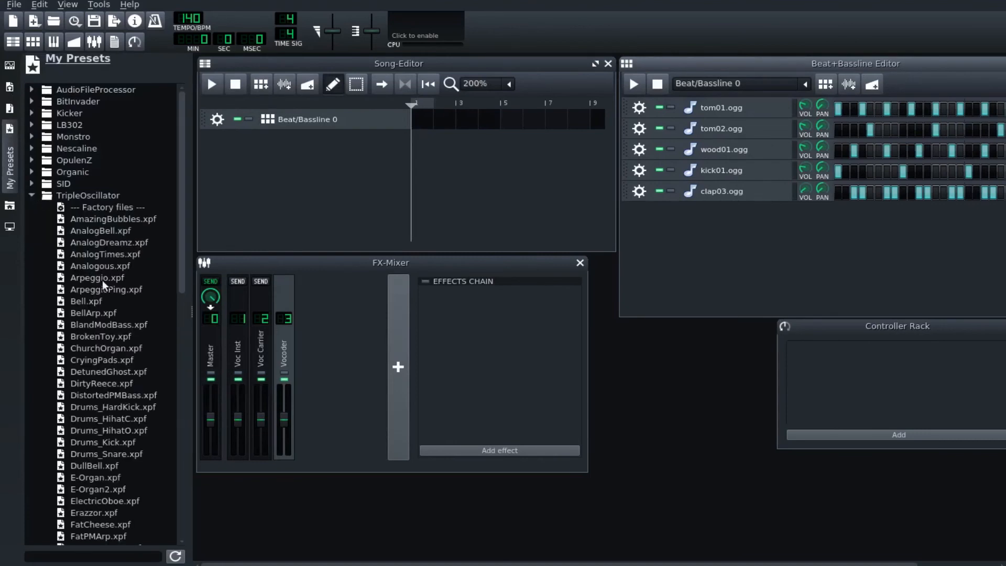
left_click(67, 385)
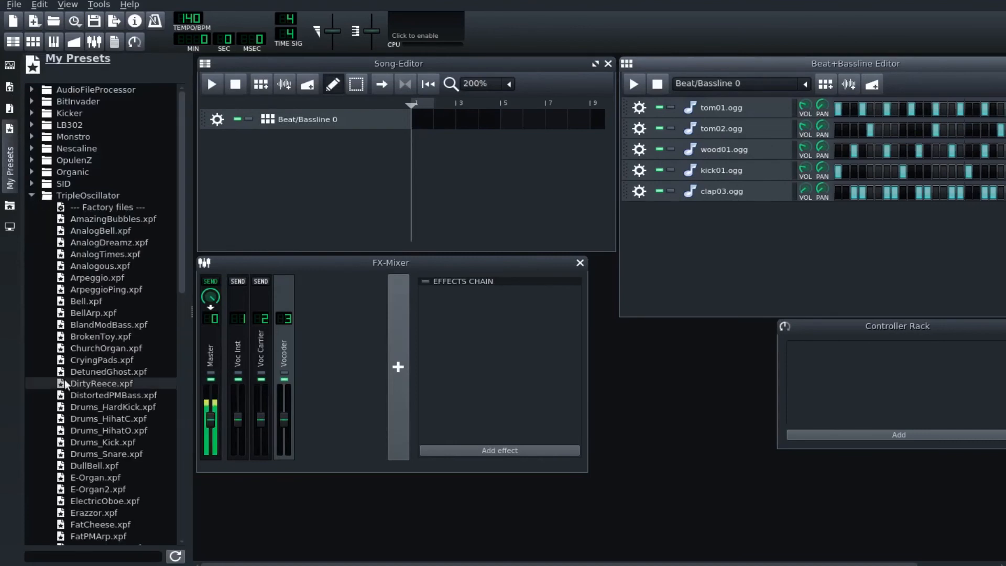
left_click(88, 386)
left_click_drag(88, 386, 272, 182)
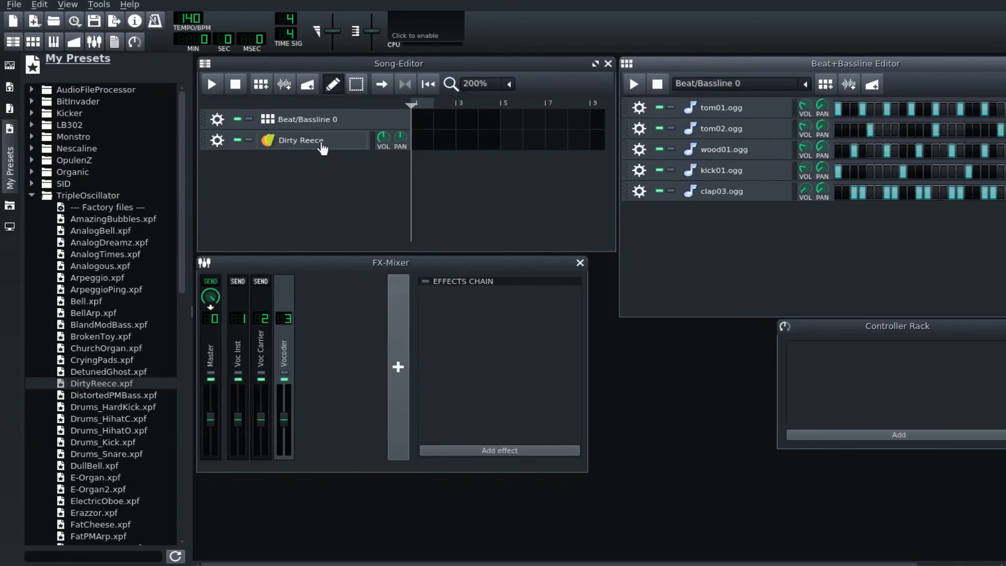
left_click(321, 145)
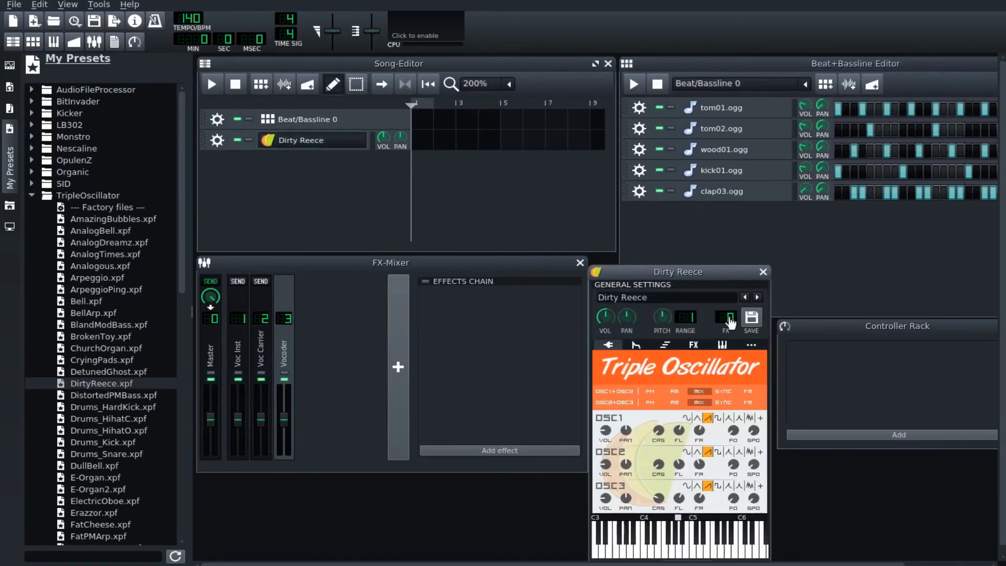
left_click(762, 272)
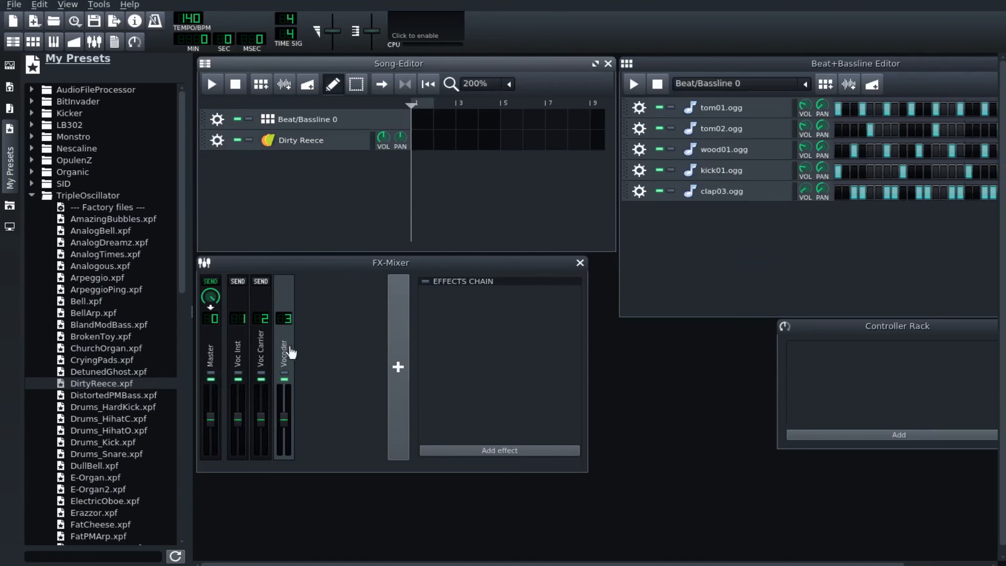
Add the LADSPA Vocoder effect to the Vocoder mixer channel and close its controls.
left_click(287, 356)
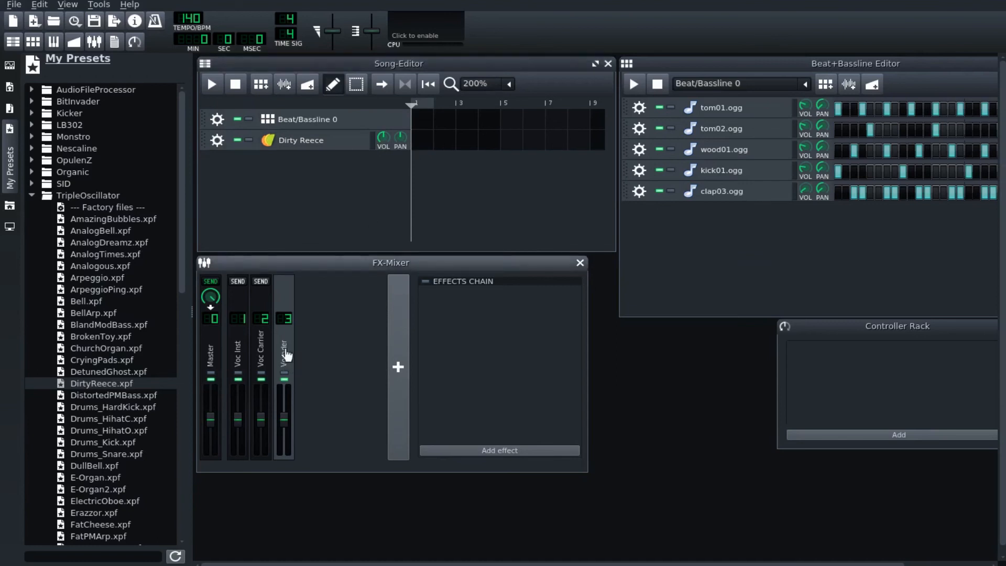
left_click(524, 451)
type("voco")
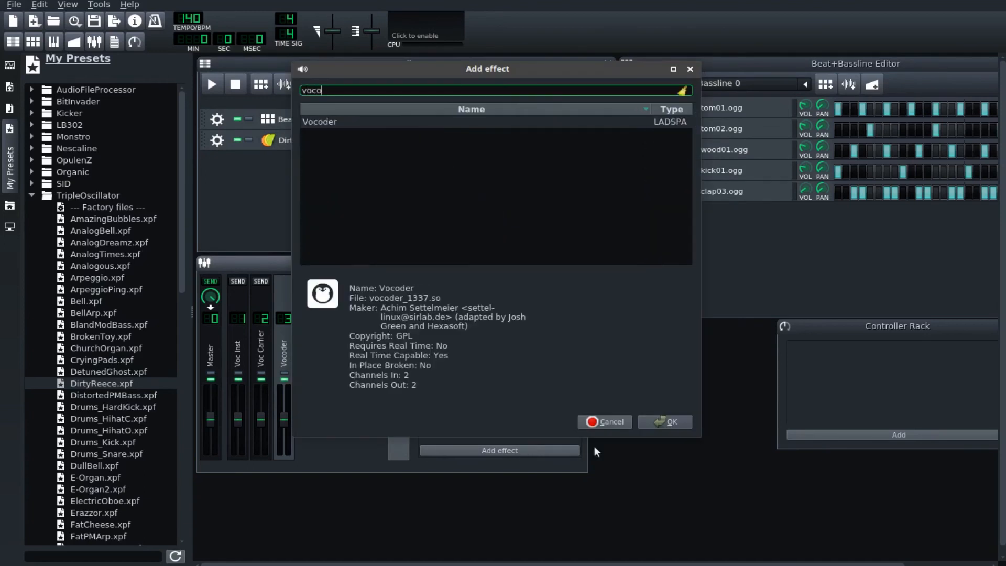
double_click(327, 122)
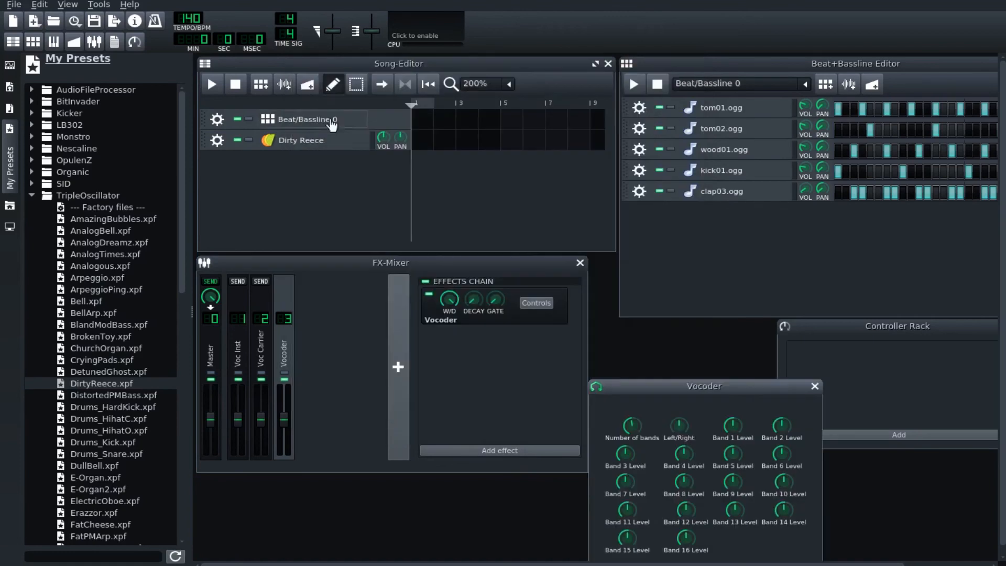
left_click_drag(669, 394, 554, 318)
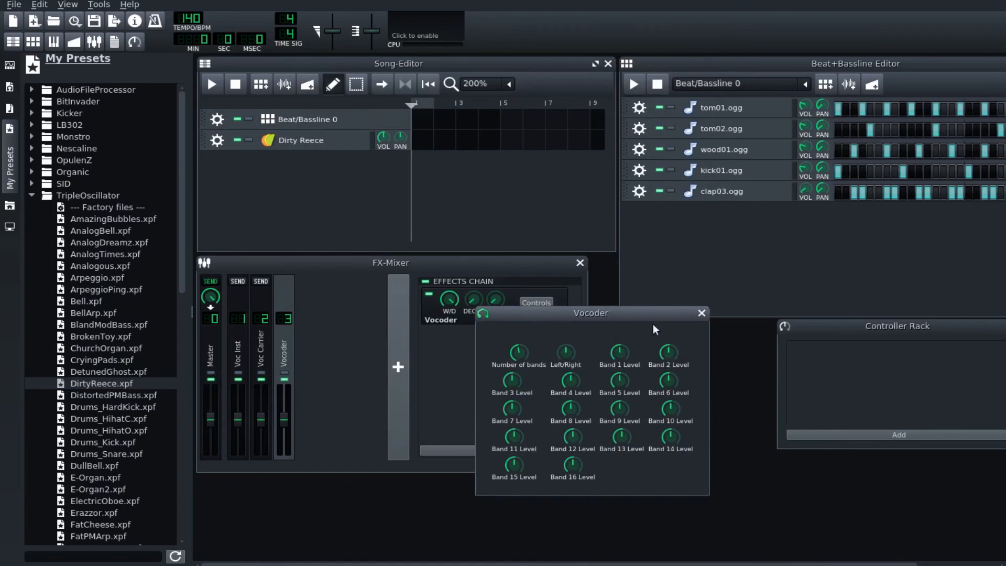
left_click(701, 313)
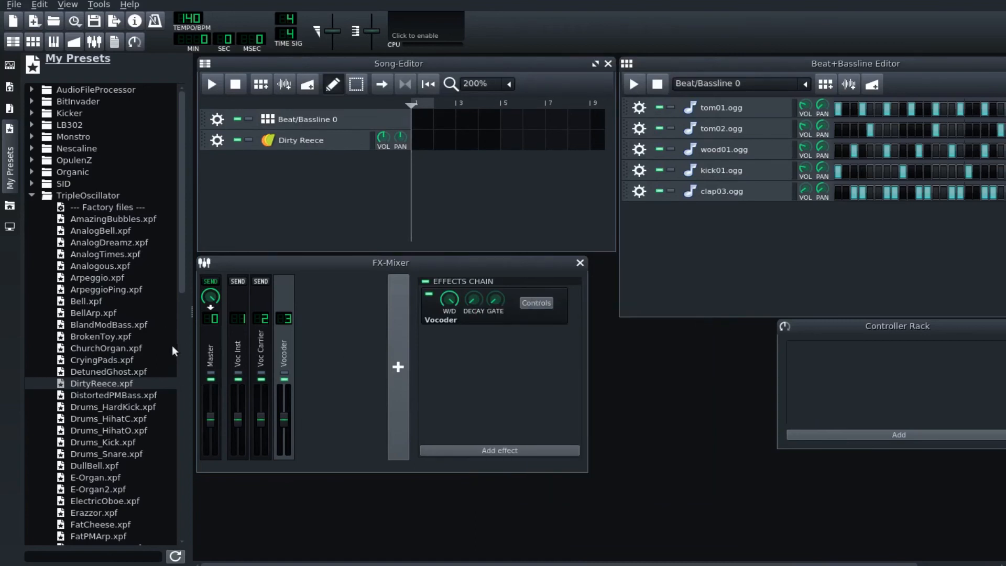
Pan the Dirty Reece instrument fully right and collapse the preset browser.
left_click(335, 140)
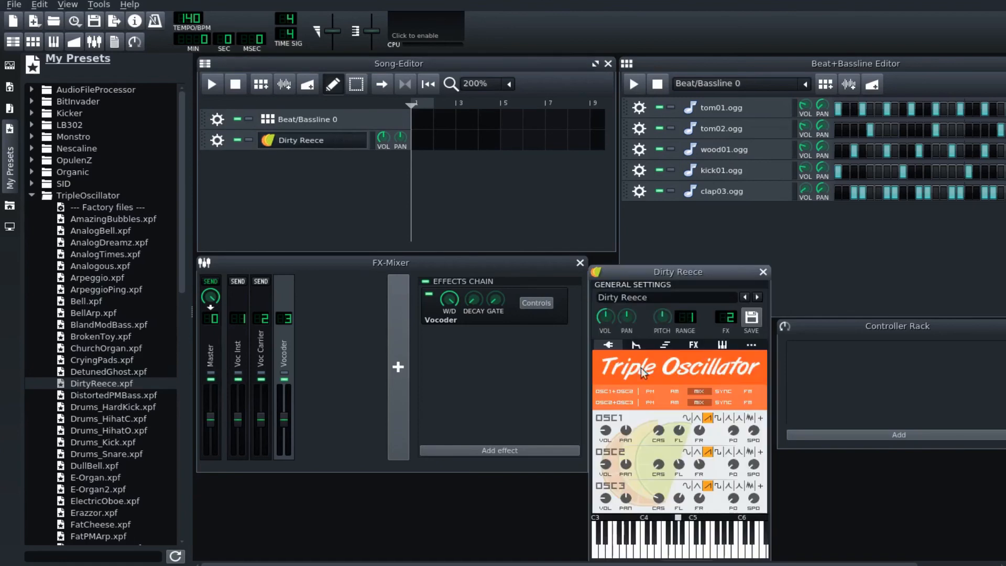
left_click_drag(627, 316, 627, 294)
mouse_move(627, 317)
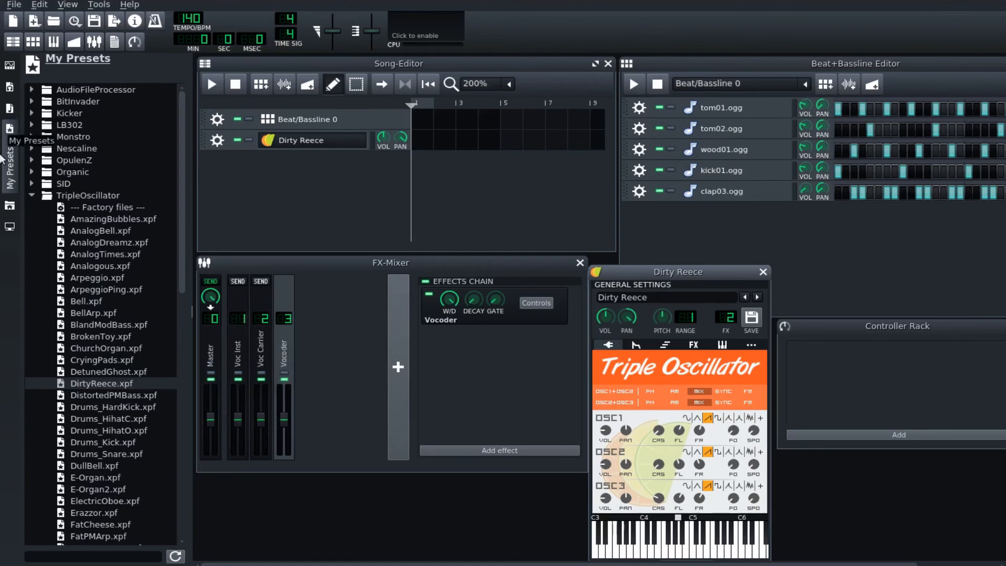
left_click(9, 162)
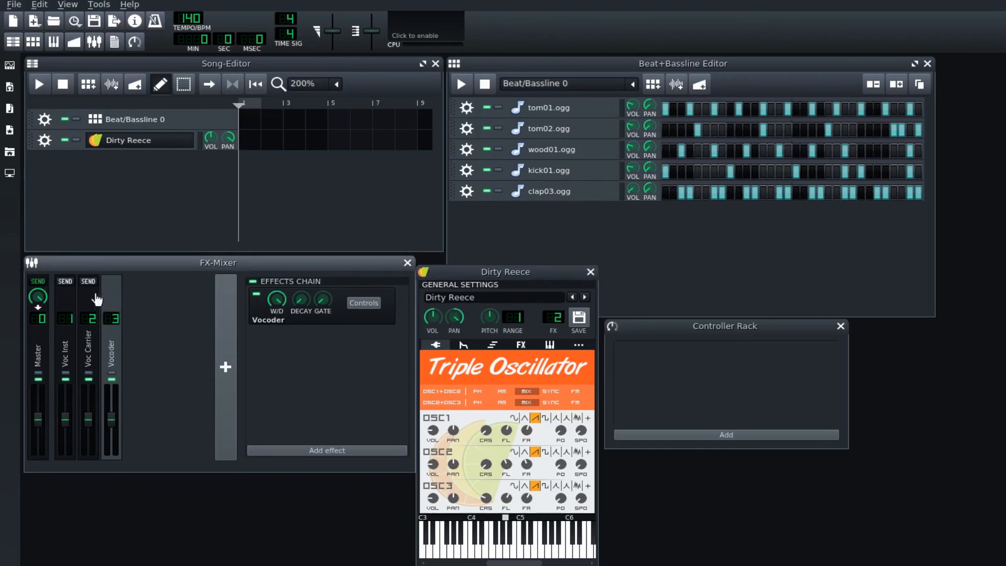
Send the Voc Inst and Voc Carrier mixer channels to the Vocoder channel instead of Master.
left_click(69, 305)
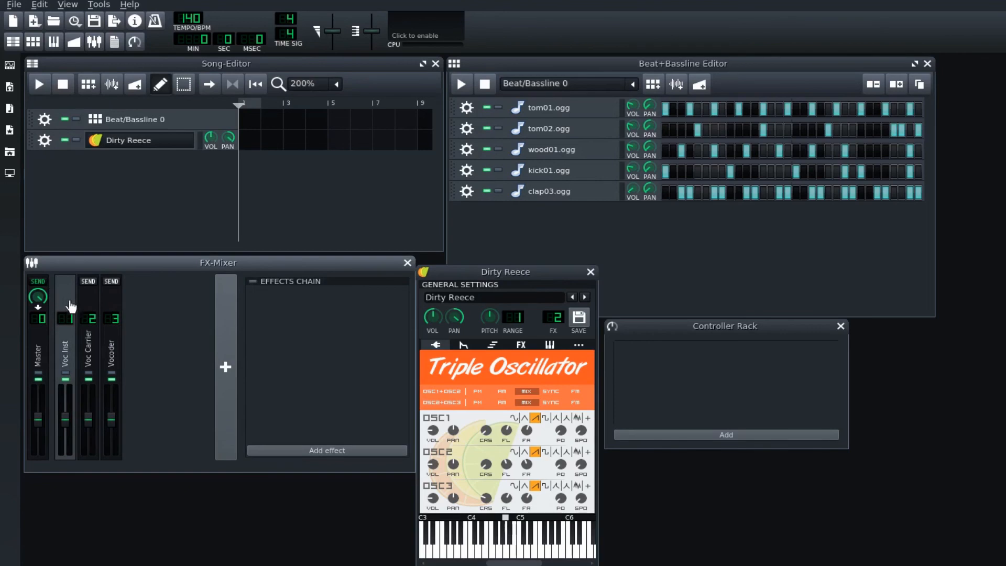
left_click(45, 284)
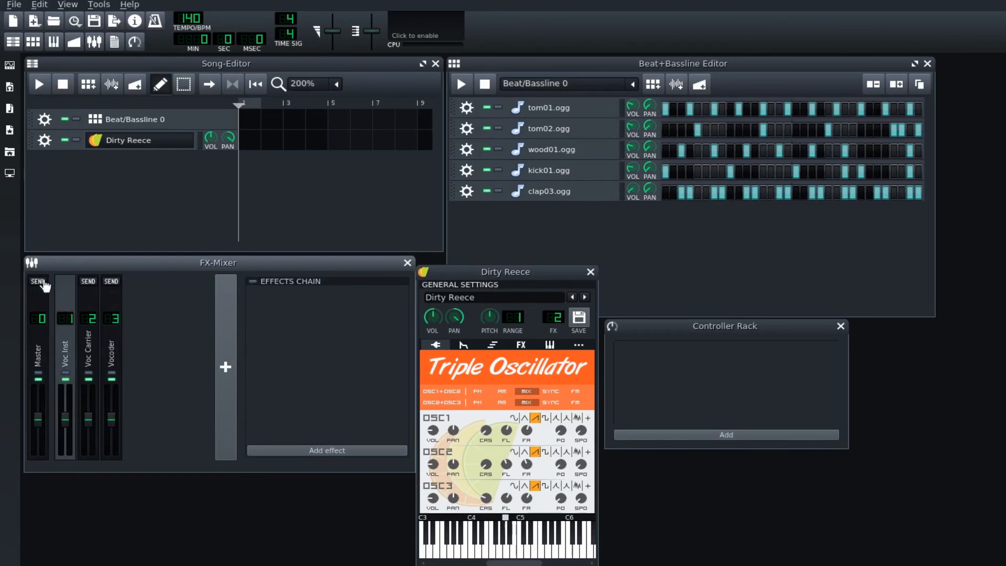
left_click(110, 283)
left_click(89, 299)
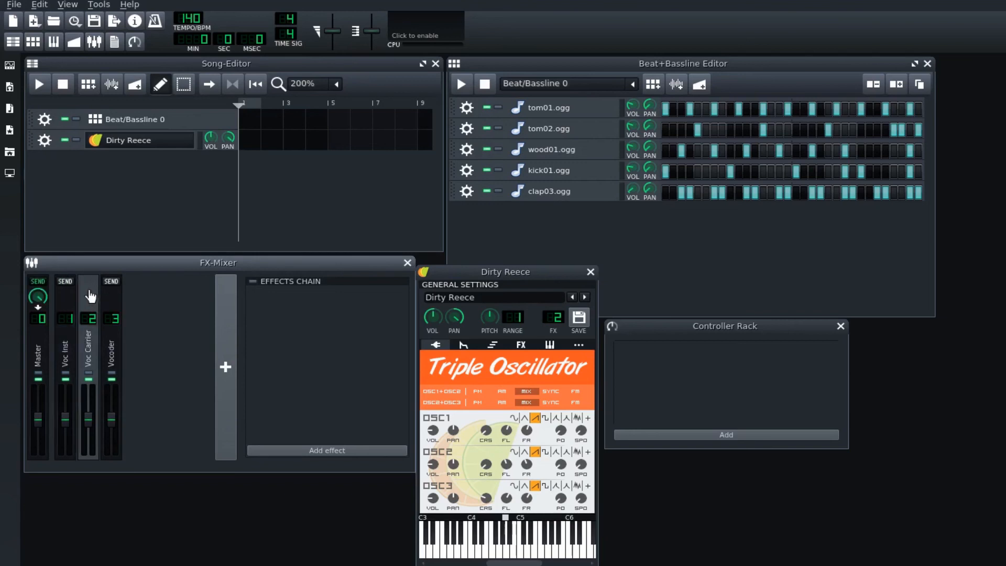
left_click(41, 287)
left_click(112, 286)
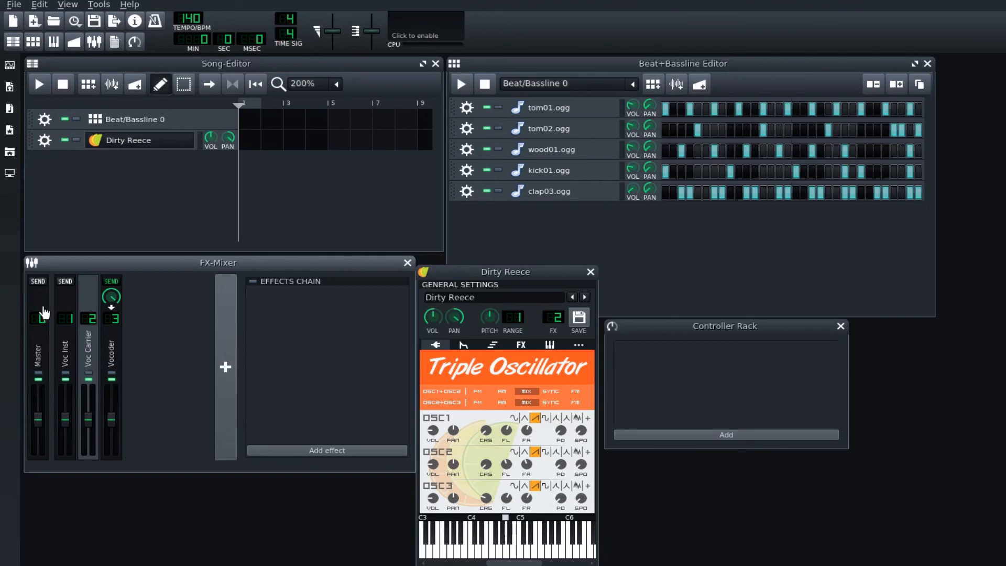
left_click(116, 337)
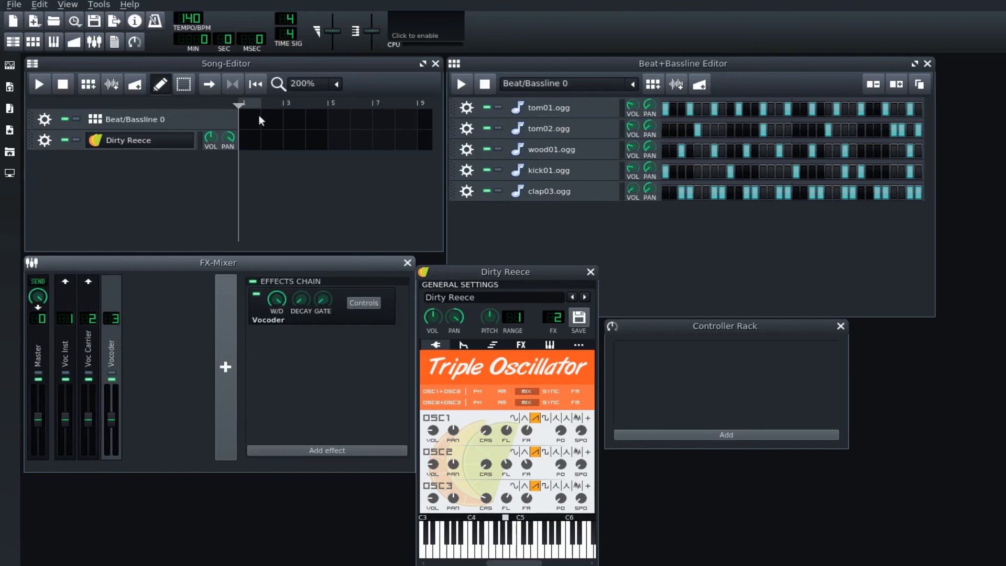
Fill bars 1–8 of the Beat/Bassline 0 track with four consecutive pattern blocks and briefly play the song.
left_click_drag(259, 120, 286, 125)
left_click(292, 119)
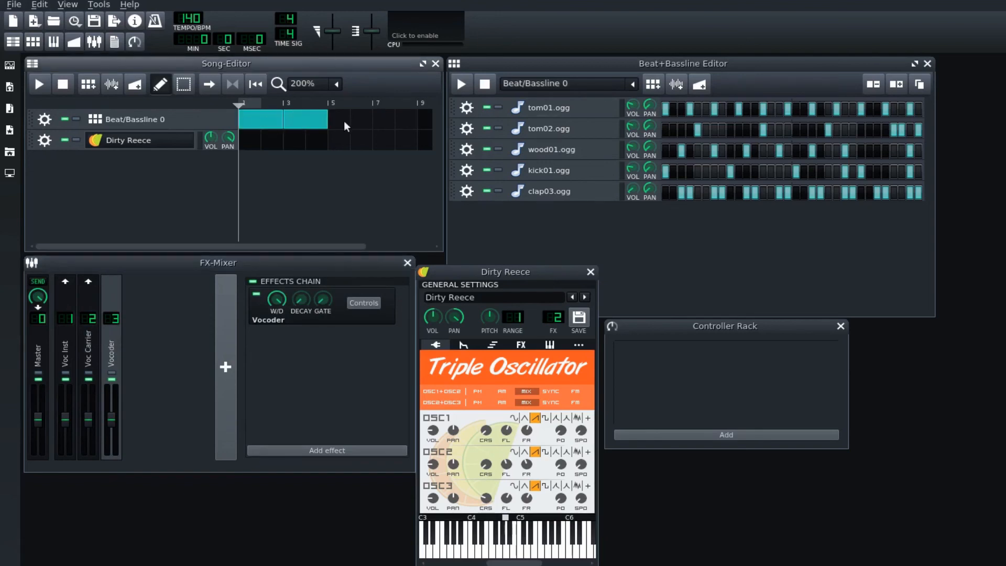
left_click(344, 120)
left_click(378, 119)
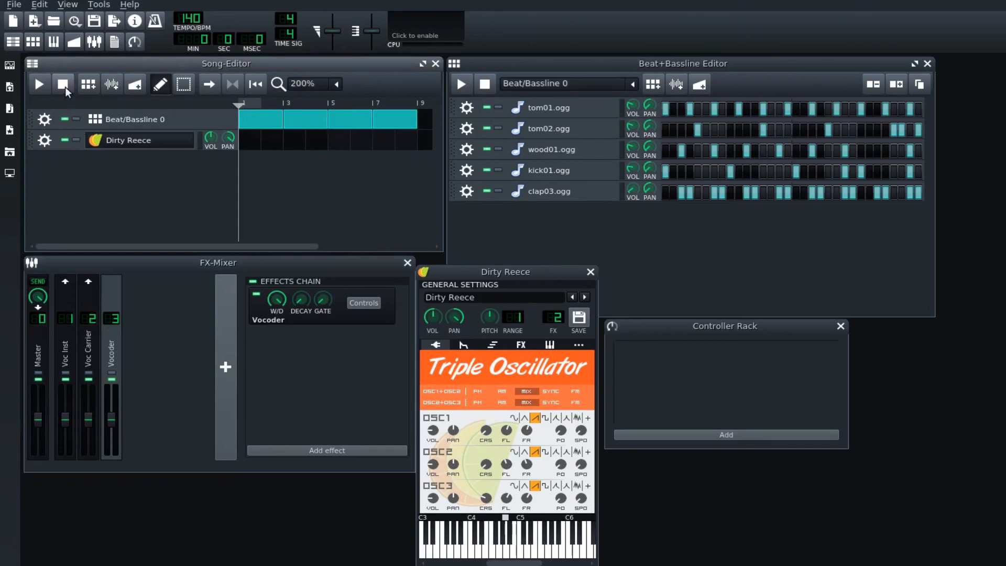
left_click(47, 83)
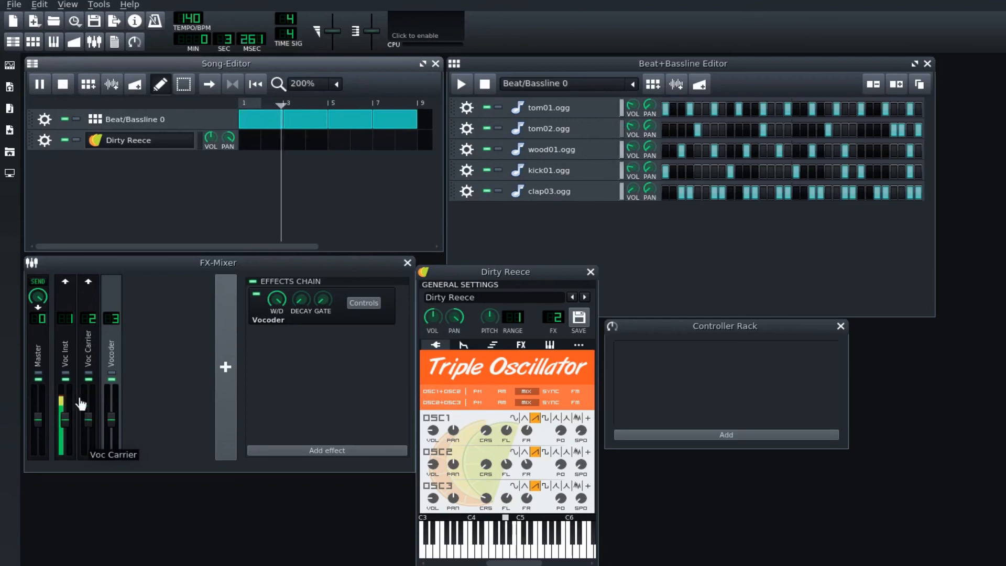
left_click(63, 84)
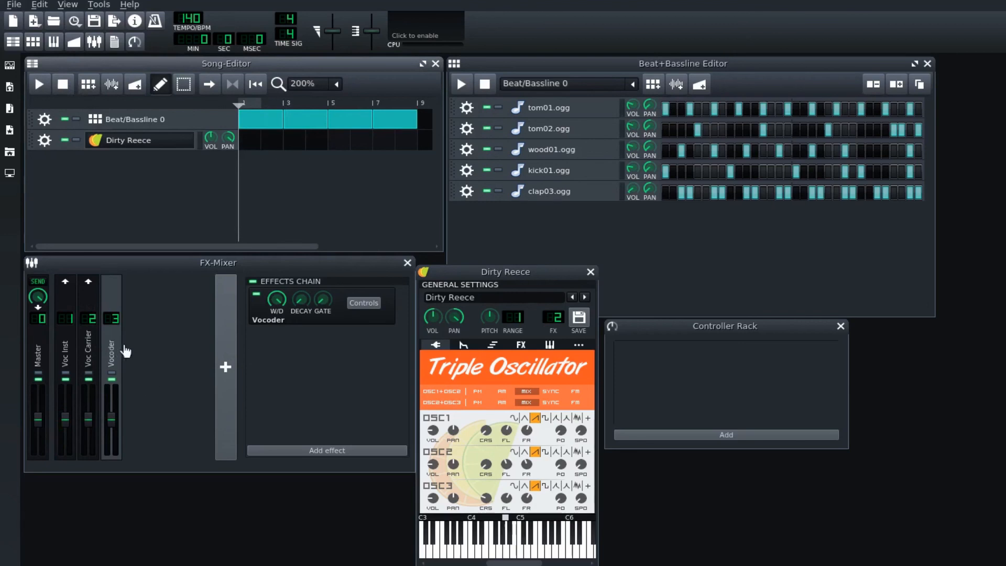
Create a Dirty Reece pattern at bar 1 and open it in the Piano-Roll, moved clear of the track list.
left_click(253, 137)
double_click(253, 138)
left_click_drag(218, 62, 364, 131)
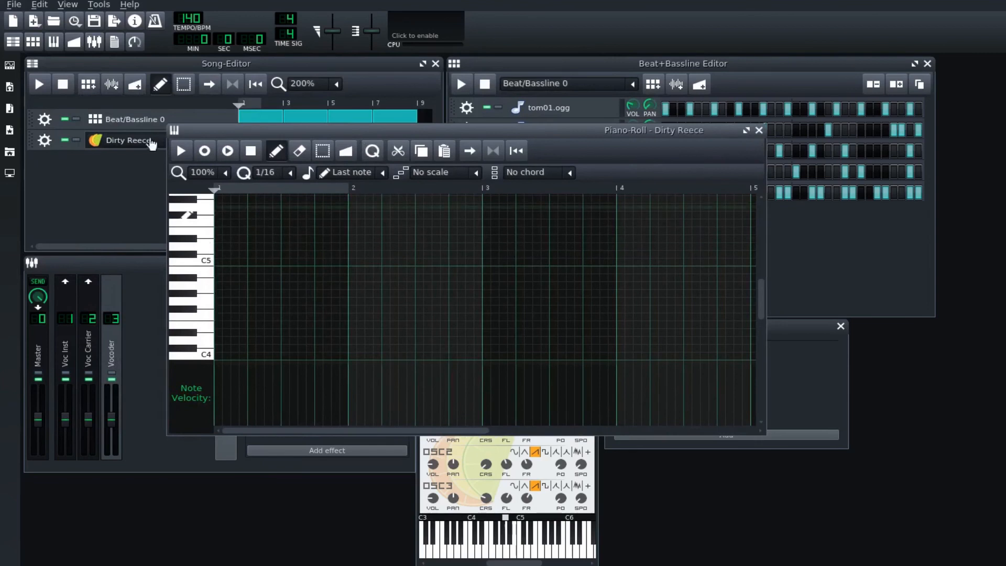
Route Dirty Reece to mixer channel 0 with centred panning and lower its volume while auditioning keys.
left_click(150, 140)
left_click(151, 139)
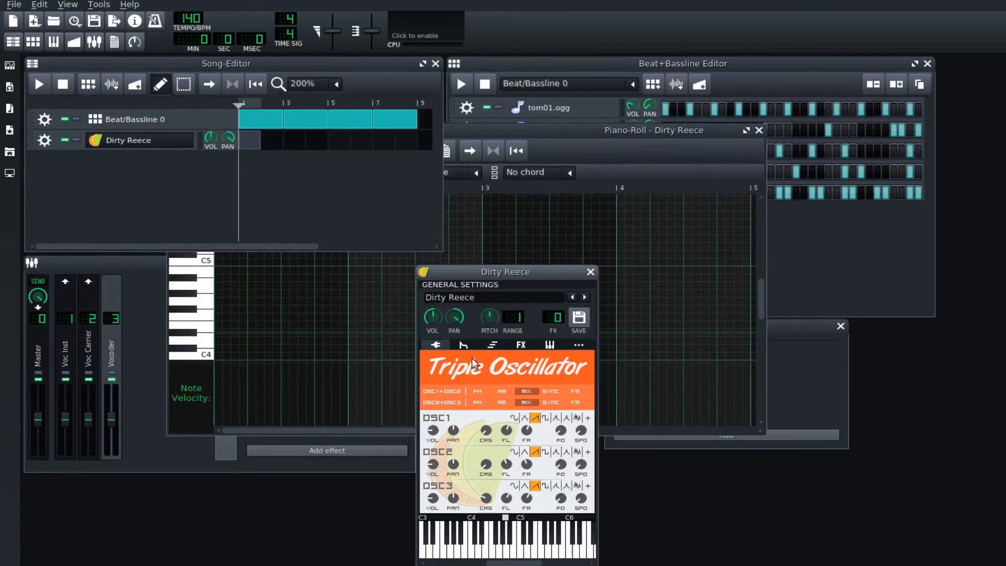
left_click_drag(461, 316, 454, 316)
left_click(513, 549)
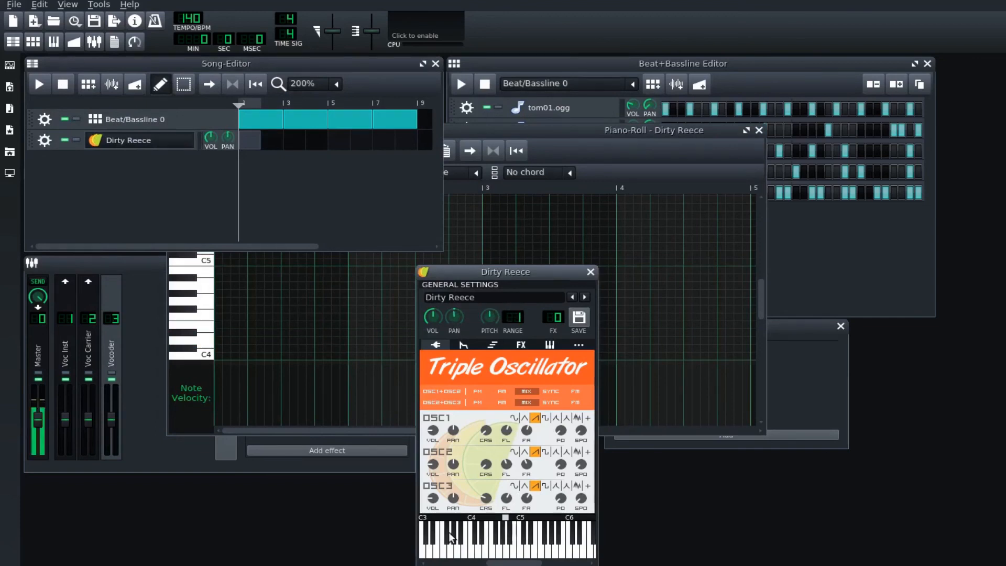
left_click(481, 552)
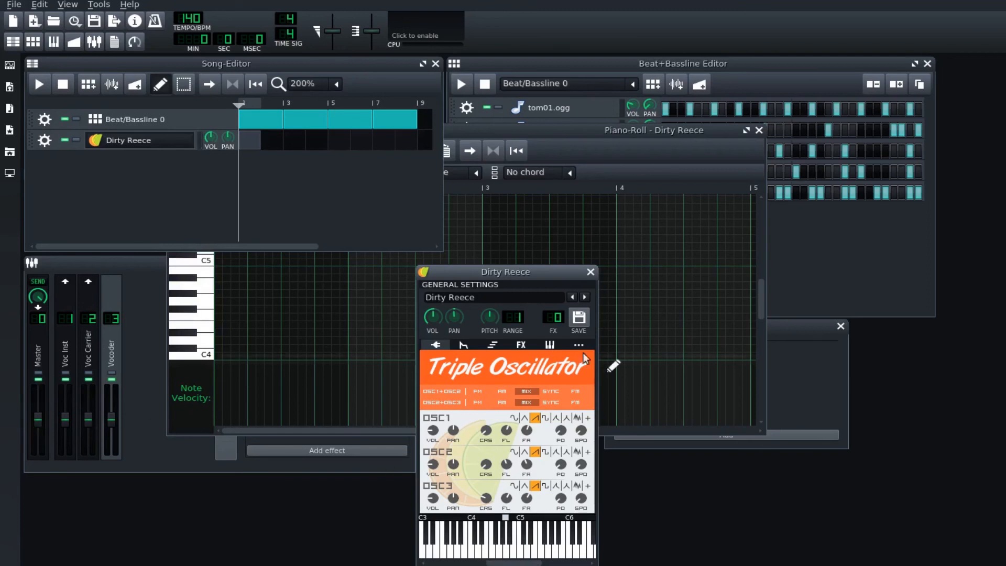
left_click_drag(431, 317, 431, 338)
left_click(506, 552)
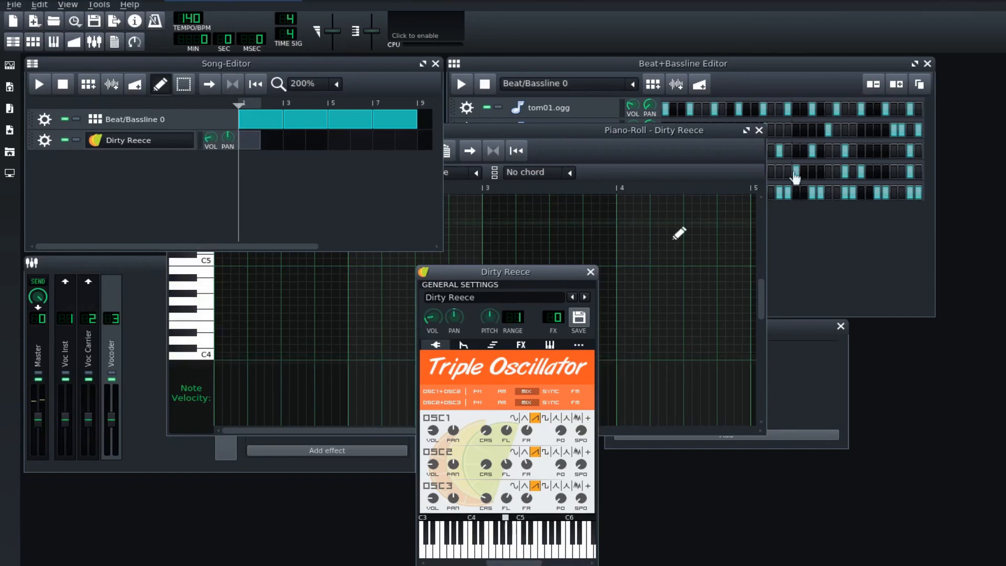
Place an A3 note at the start of bar 1 in the Dirty Reece Piano-Roll and extend it to one full bar.
left_click(592, 134)
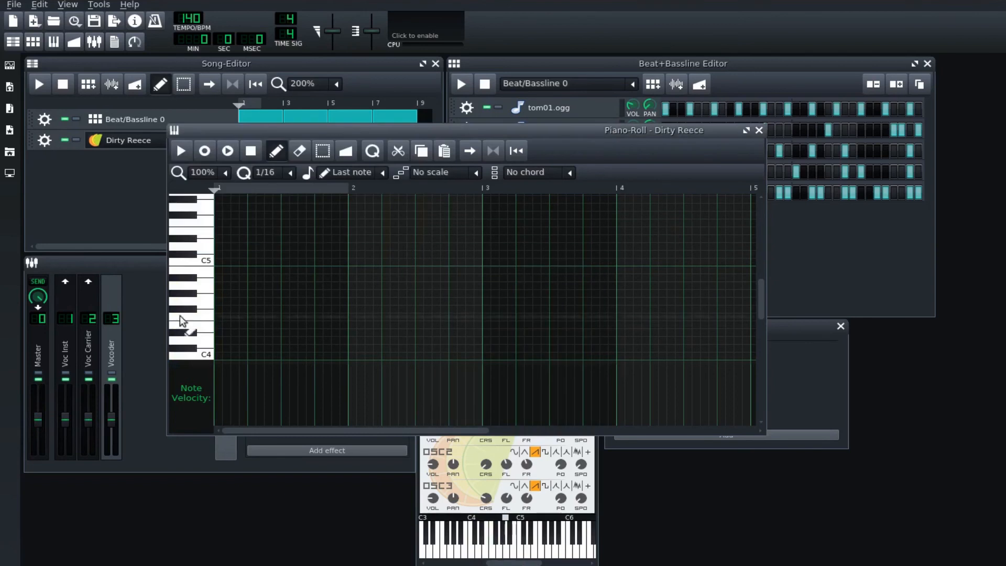
scroll(215, 309, "down", 2)
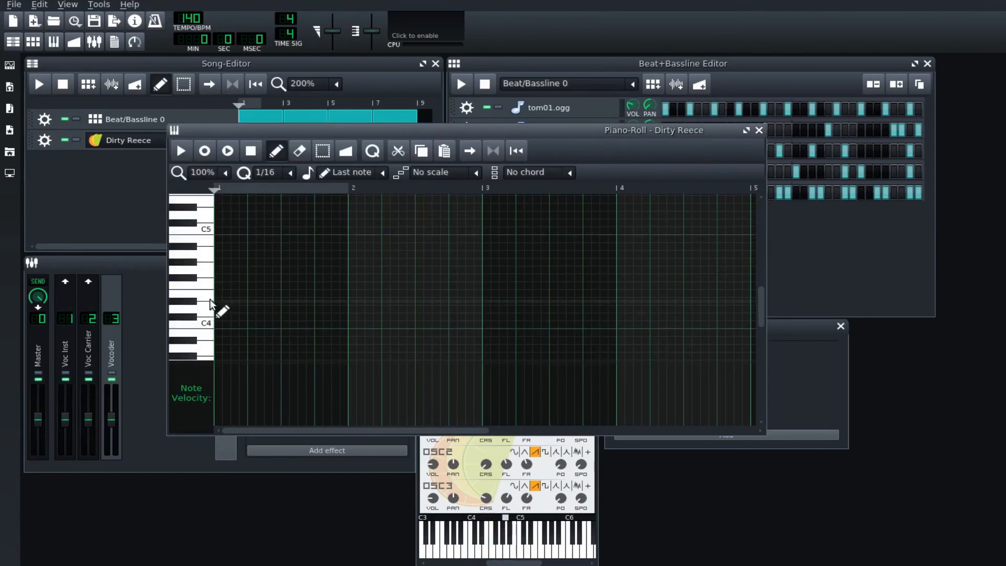
scroll(213, 323, "down", 1)
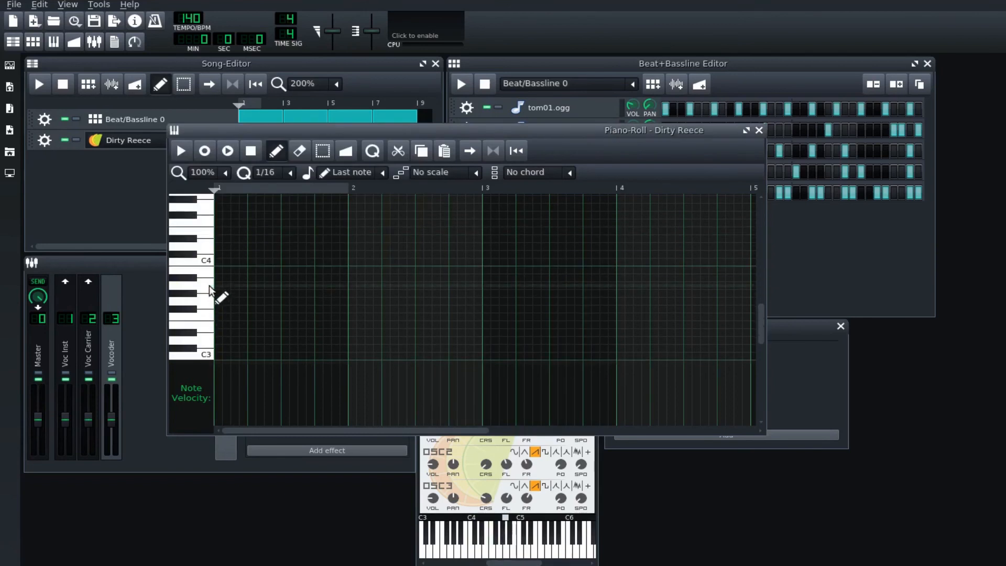
left_click(209, 285)
left_click(220, 287)
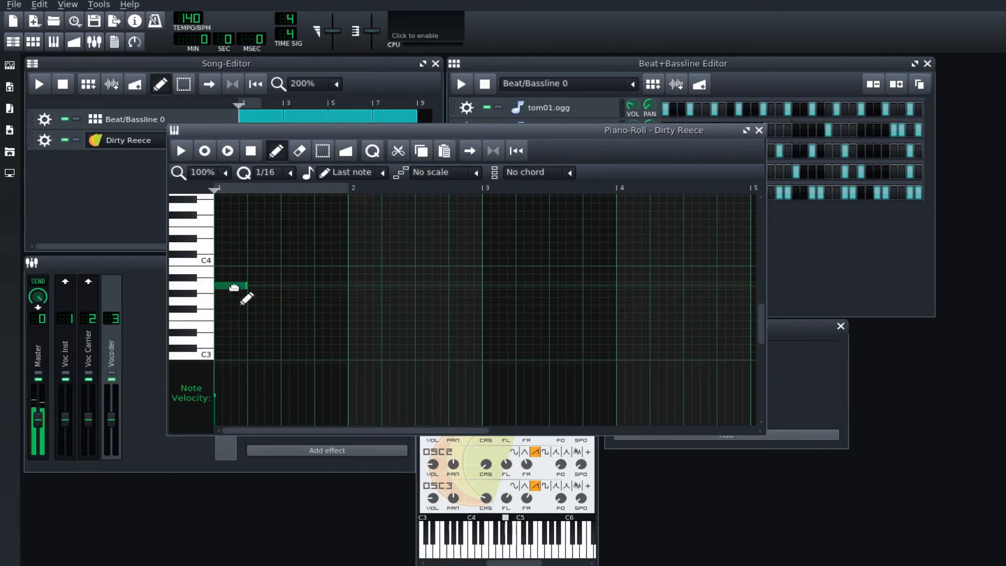
left_click_drag(249, 287, 351, 285)
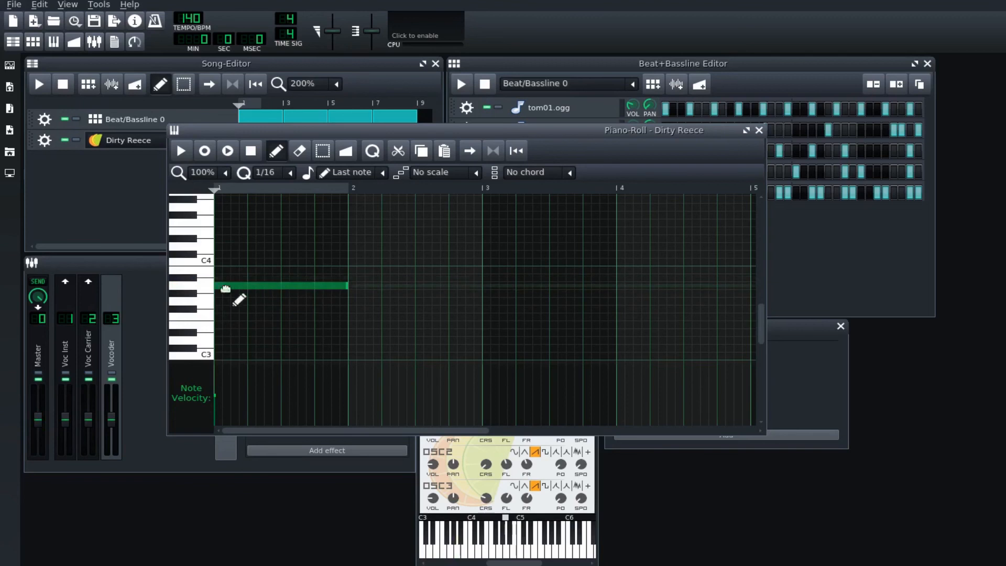
Add one-bar C4, B3 and A3 notes in bars 2, 3 and 4 of the Dirty Reece pattern and play the song.
left_click(209, 287)
left_click(208, 260)
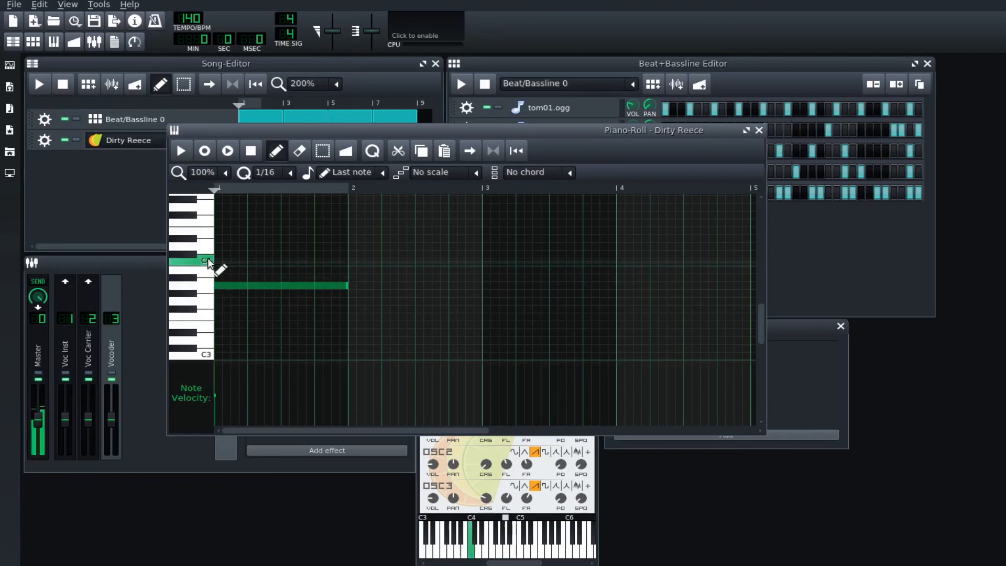
left_click(351, 261)
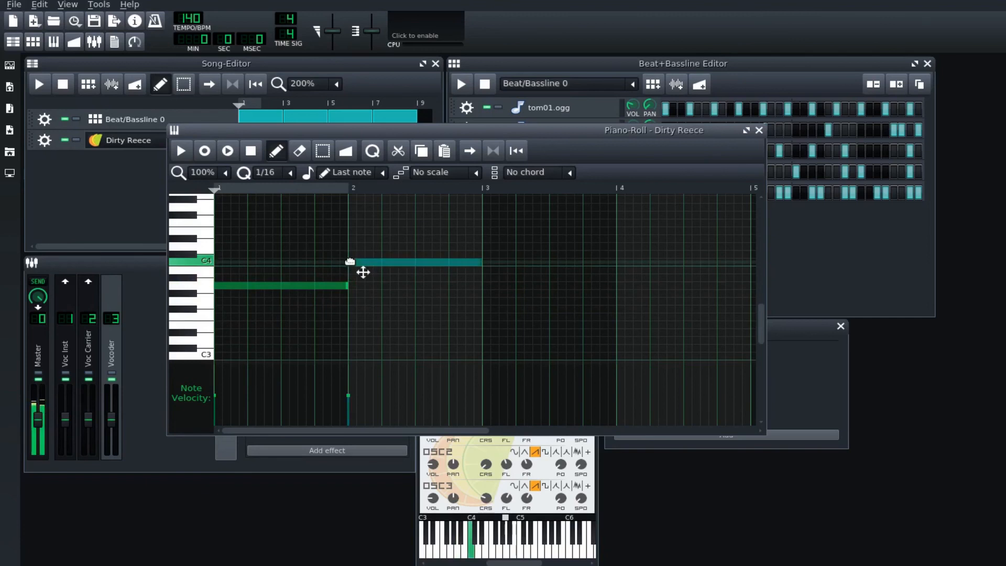
left_click(484, 270)
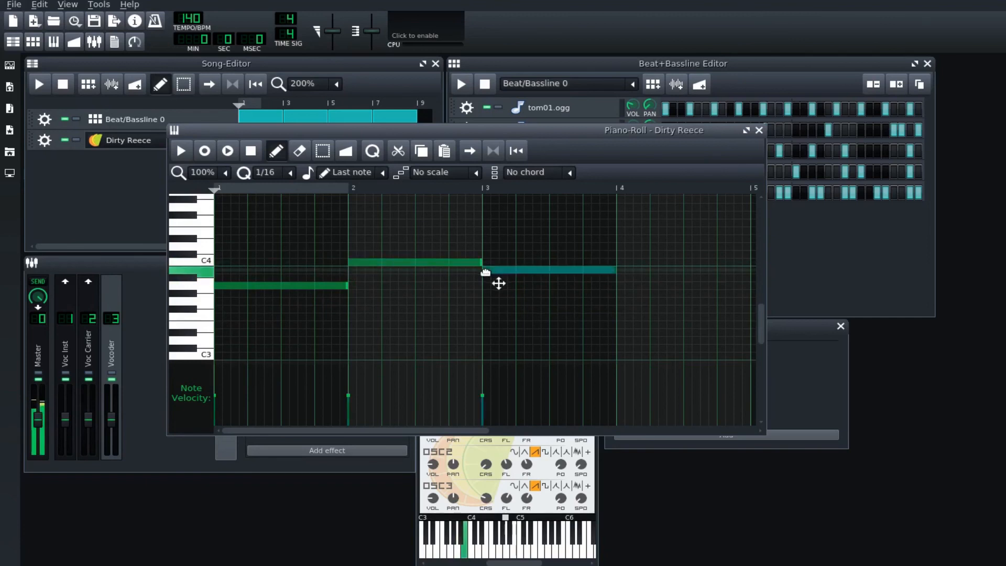
left_click(617, 284)
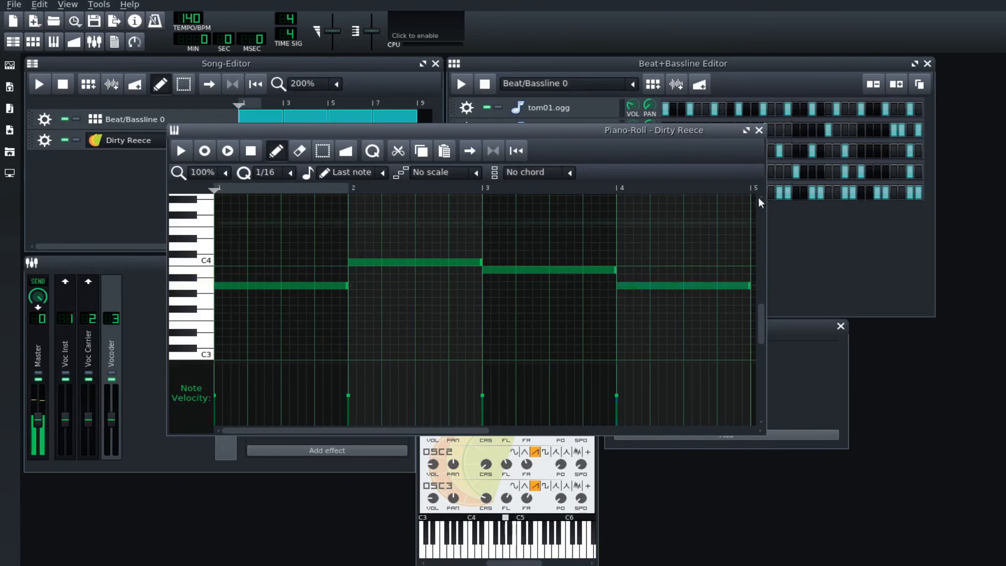
left_click(758, 130)
left_click(39, 83)
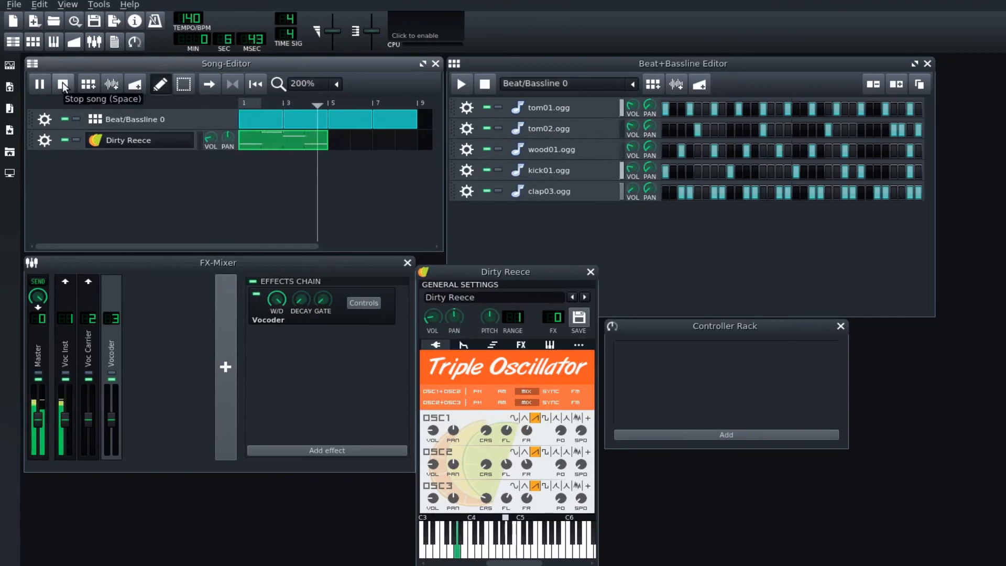
left_click(62, 83)
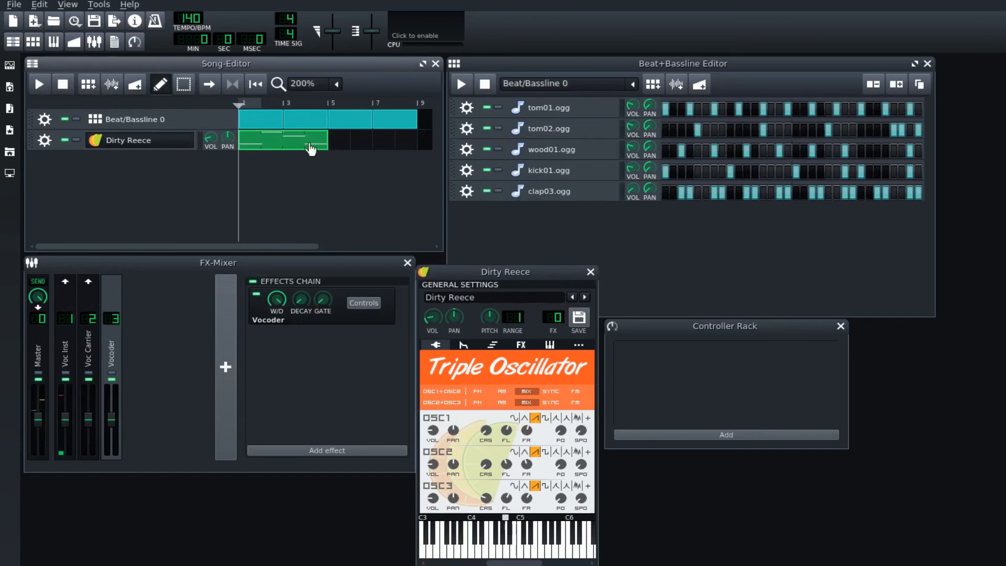
Repeat the Dirty Reece pattern over bars 5–8 and set the instrument to mixer channel 2 with its volume at about 97.7%.
left_click_drag(311, 148, 339, 150)
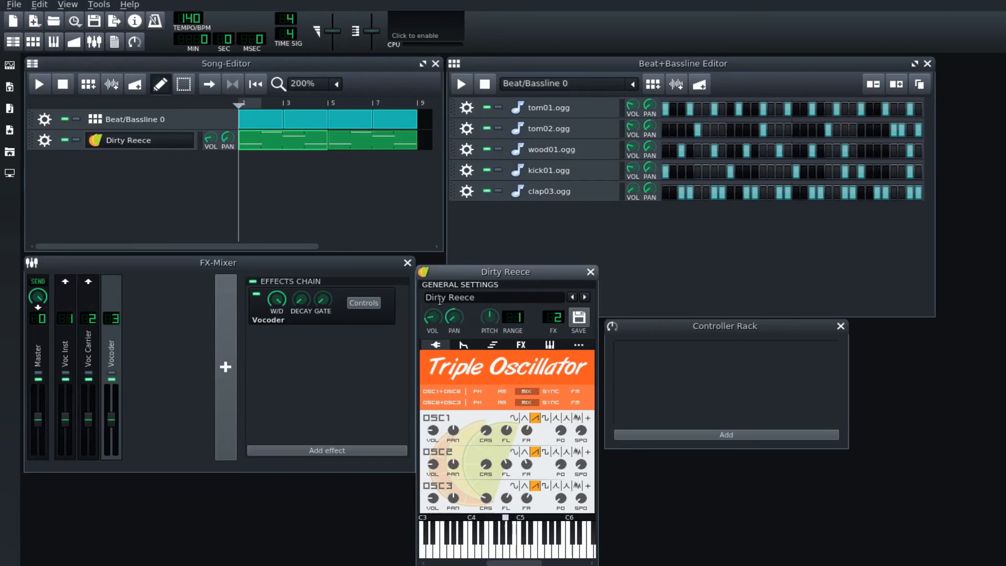
left_click(432, 317)
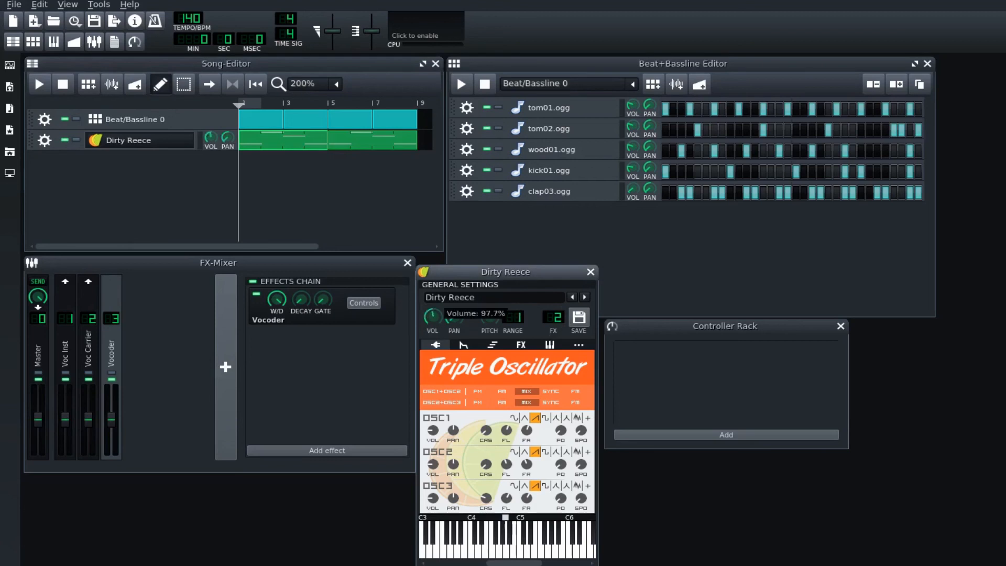
left_click(590, 272)
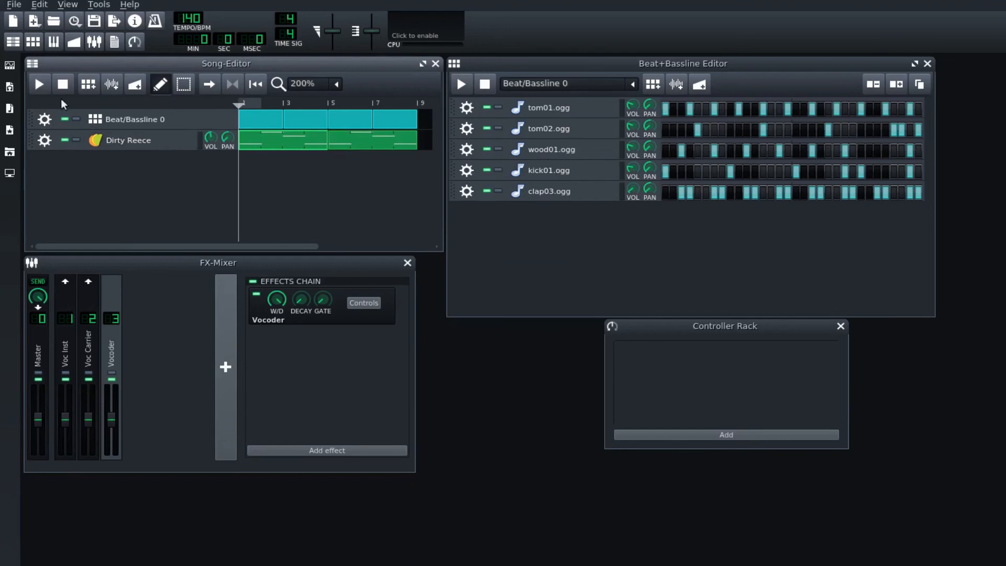
Briefly play the song and check the send routing of the Vocoder and Voc Carrier mixer channels.
left_click(39, 84)
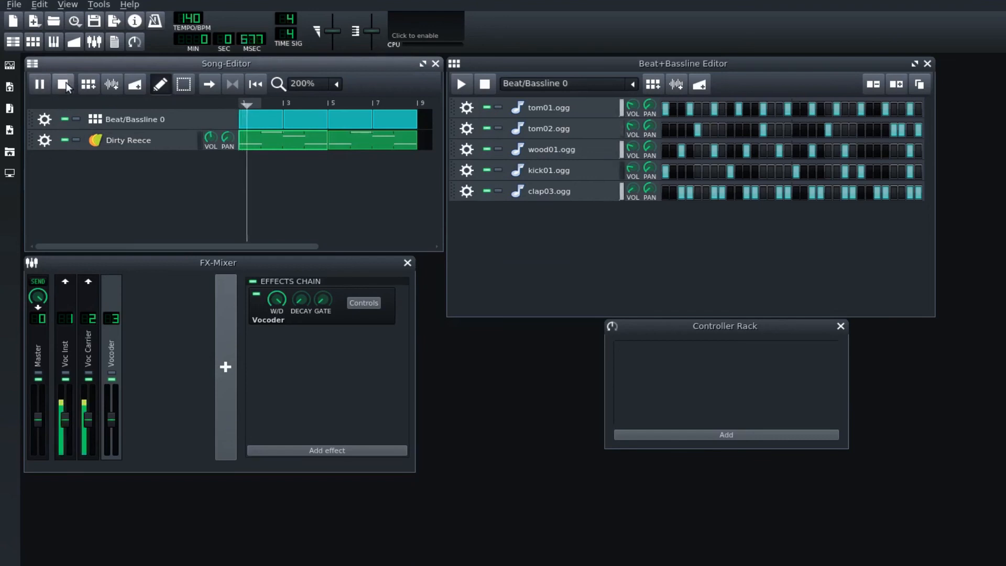
left_click(66, 83)
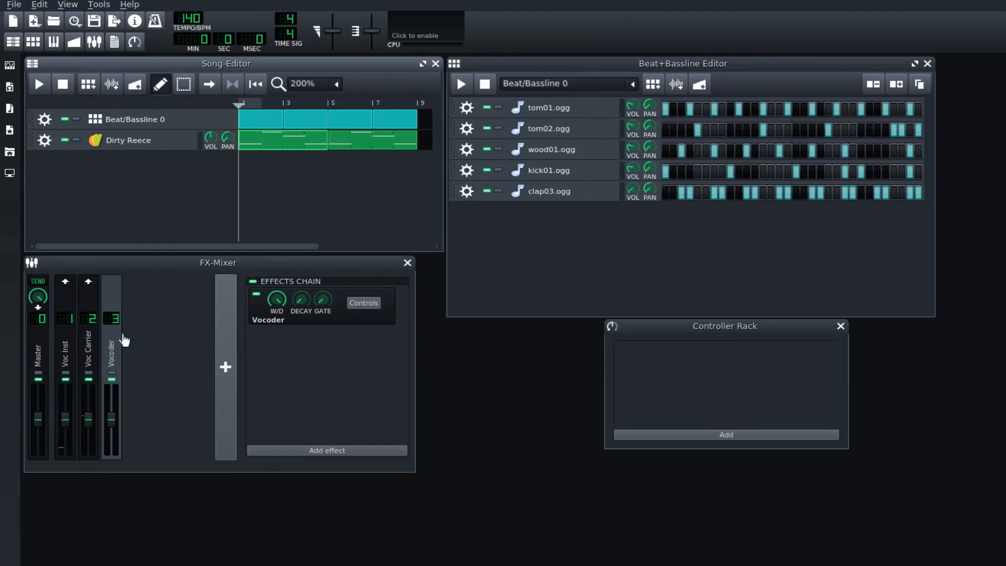
left_click(116, 352)
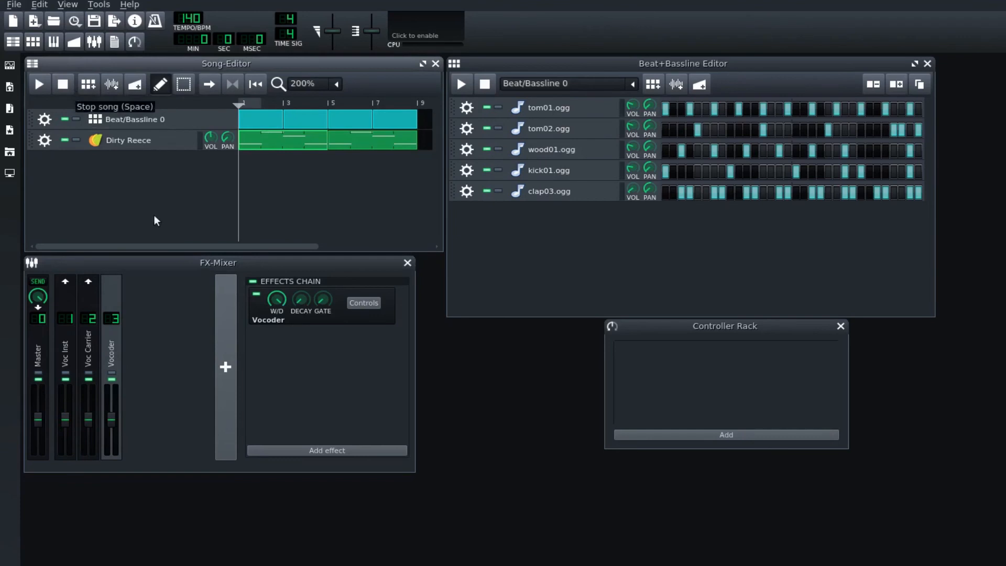
left_click(95, 345)
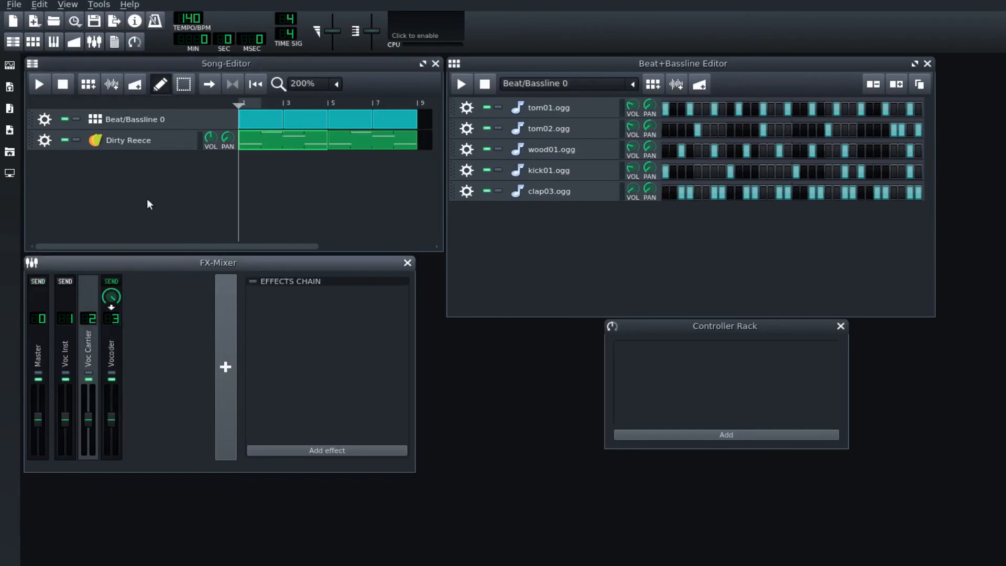
Pan the Dirty Reece instrument to the right and play the song to hear the vocoded result.
left_click(111, 140)
left_click_drag(453, 324, 599, 267)
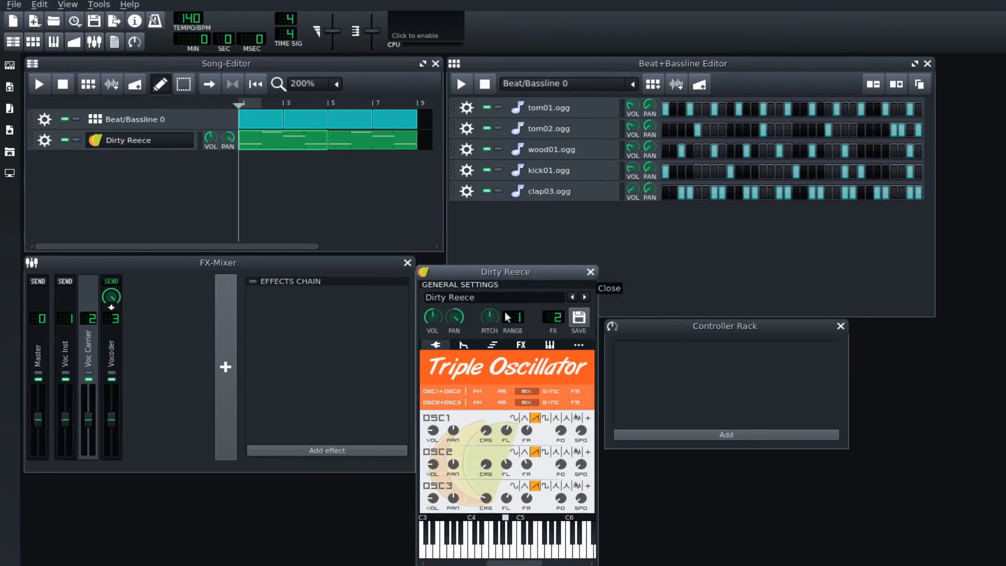
left_click(589, 271)
left_click(40, 84)
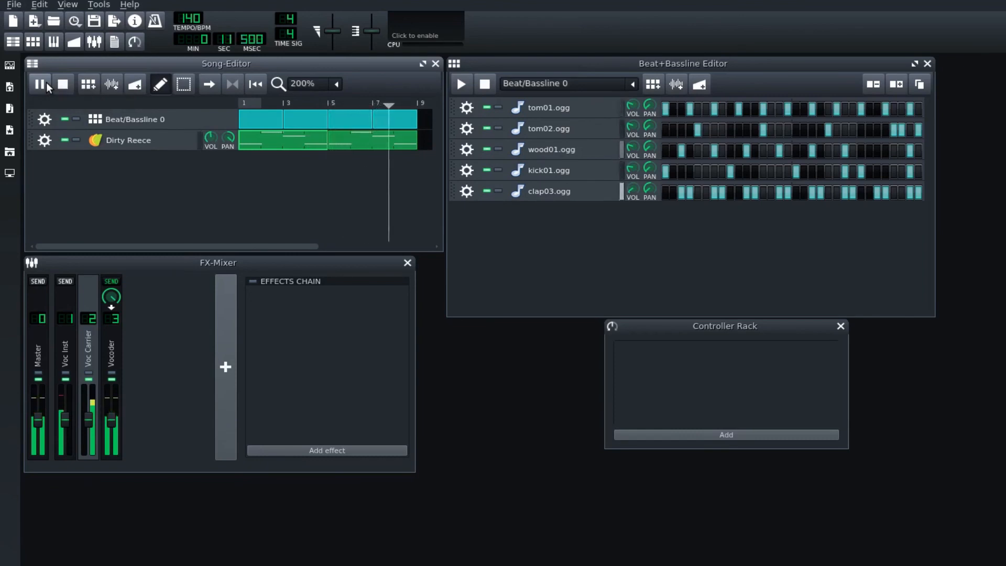
left_click(63, 84)
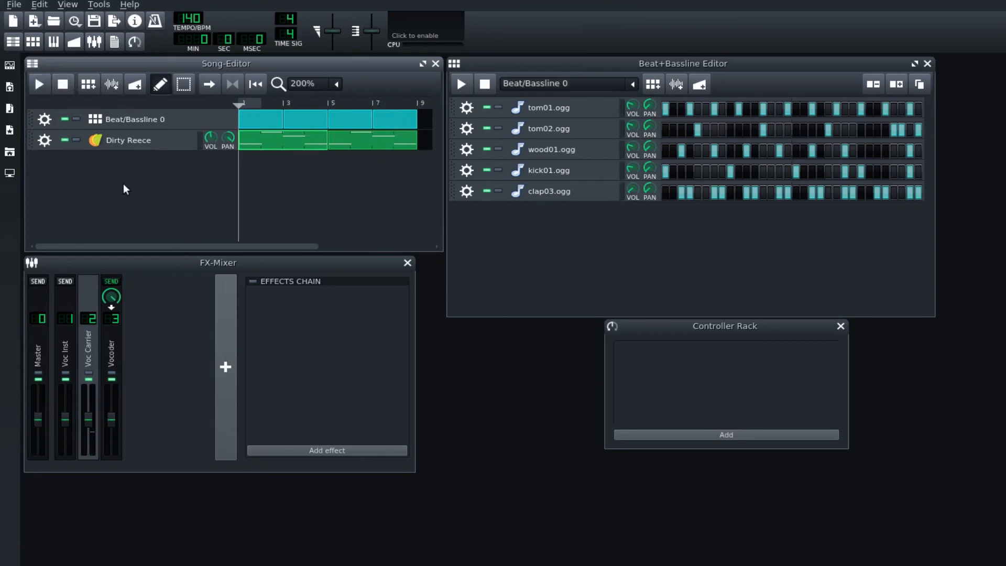
Add the C* Eq4p 4-band parametric equaliser after the Vocoder effect on the Vocoder mixer channel.
left_click(114, 355)
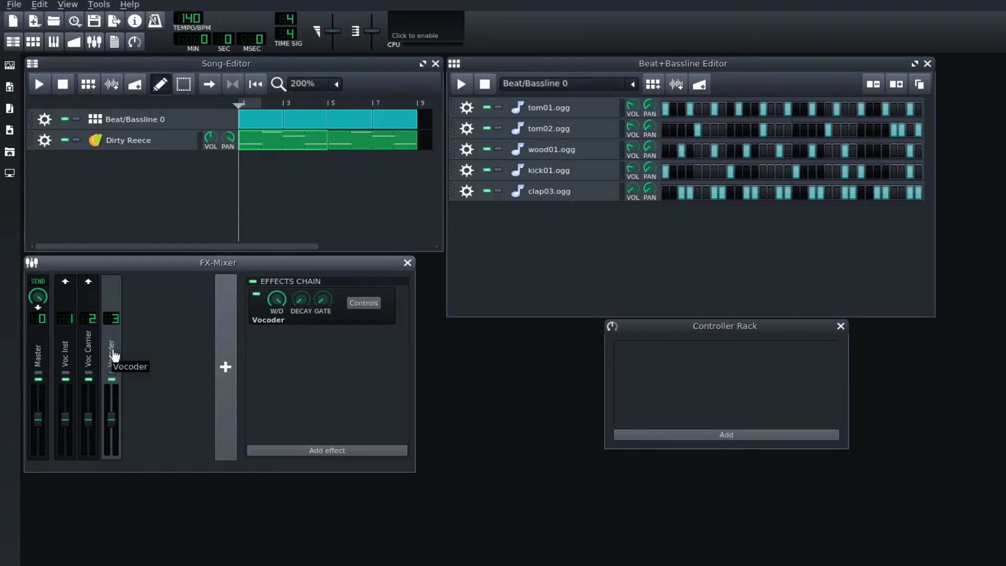
left_click(350, 449)
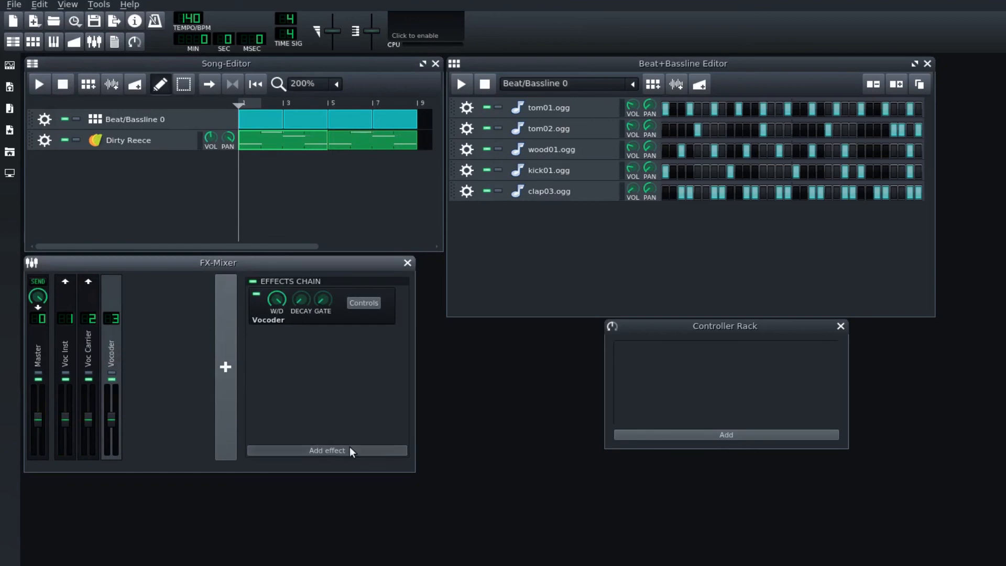
type("eq")
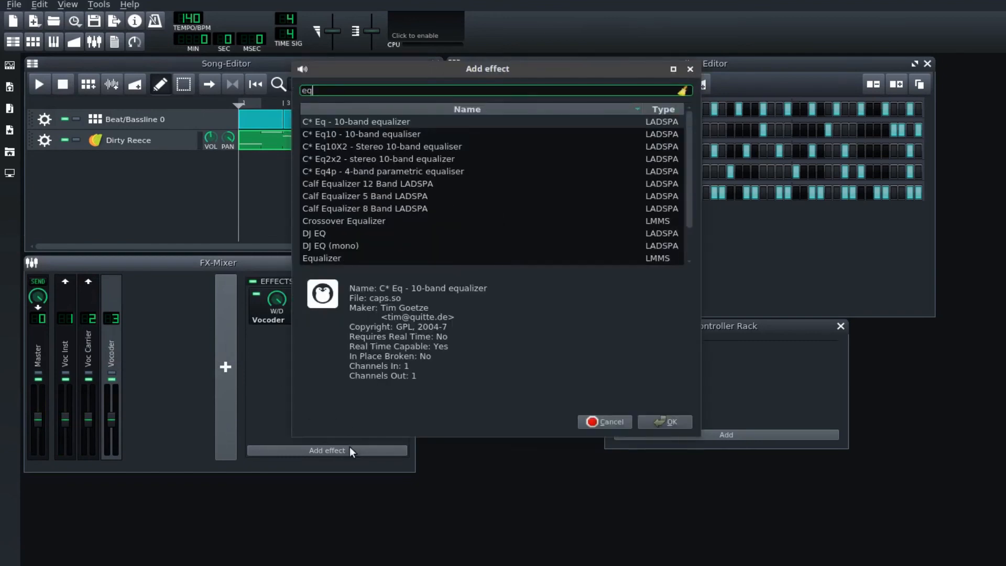
double_click(408, 170)
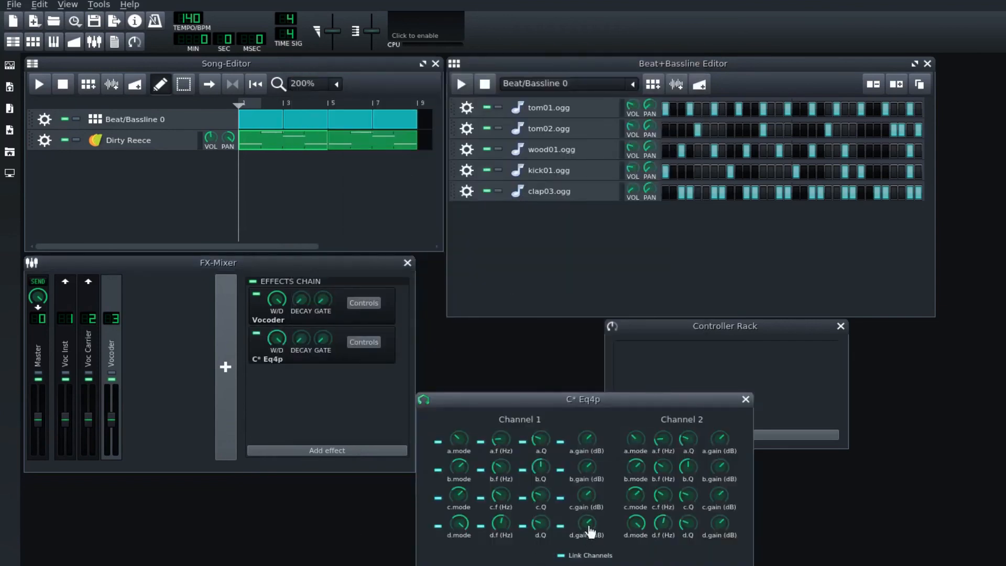
Raise the equaliser's b and c gains and reduce its d gain, lowering the Vocoder channel fader while the song plays.
left_click_drag(590, 531, 589, 544)
mouse_move(586, 501)
left_mouse_down()
mouse_move(586, 466)
mouse_move(582, 496)
left_mouse_up()
left_click(39, 84)
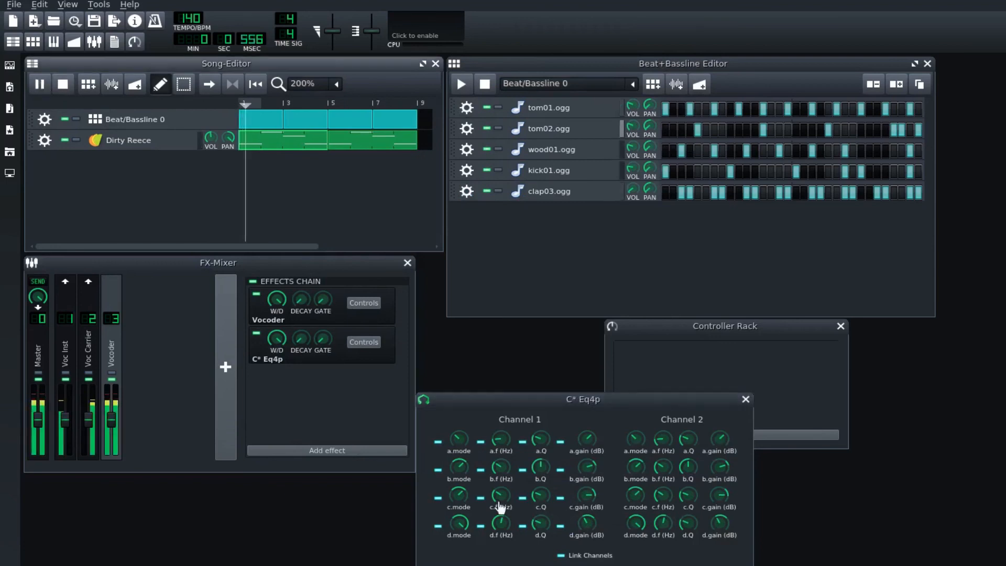
left_click(586, 496)
left_click_drag(116, 418, 114, 435)
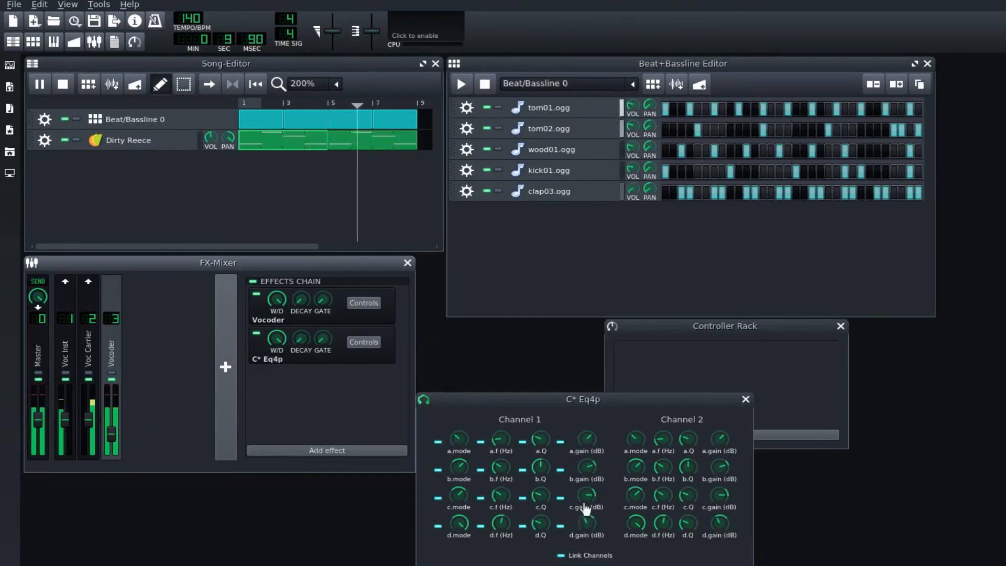
mouse_move(585, 523)
left_mouse_down()
mouse_move(584, 499)
mouse_move(584, 524)
left_mouse_up()
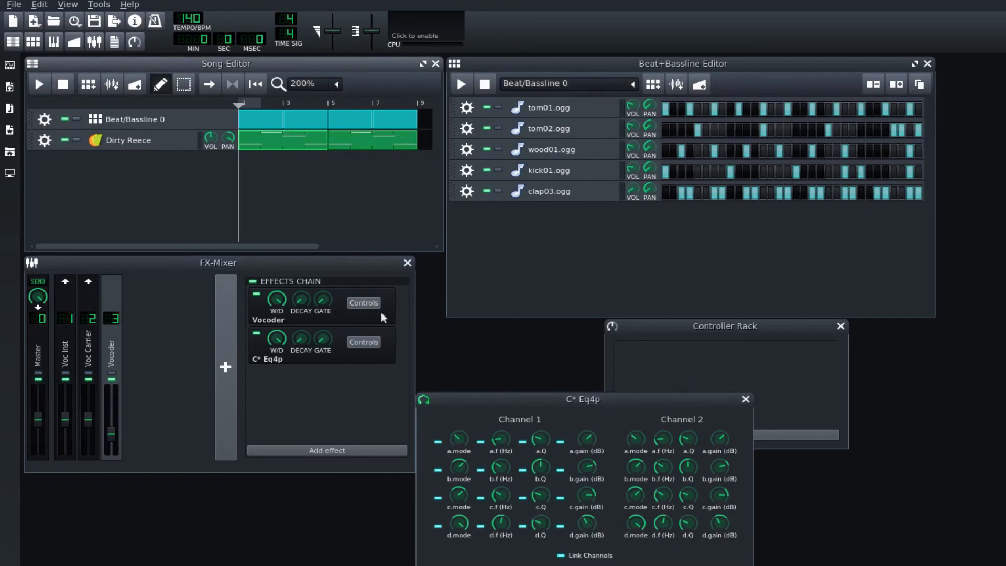
Show the Vocoder effect's band controls and arrange the equaliser and Vocoder windows clear of the effects chain.
left_click_drag(611, 416, 597, 393)
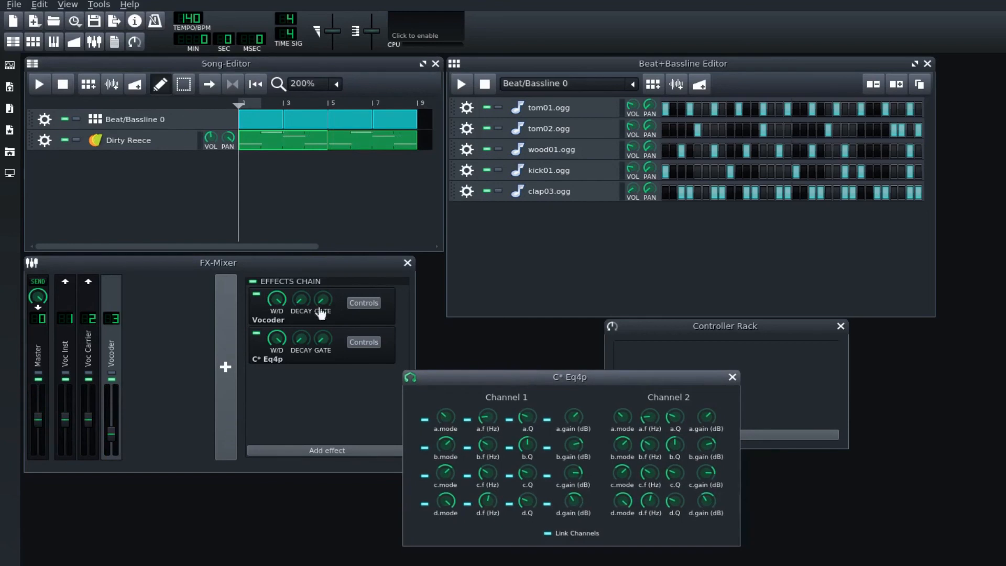
left_click(358, 306)
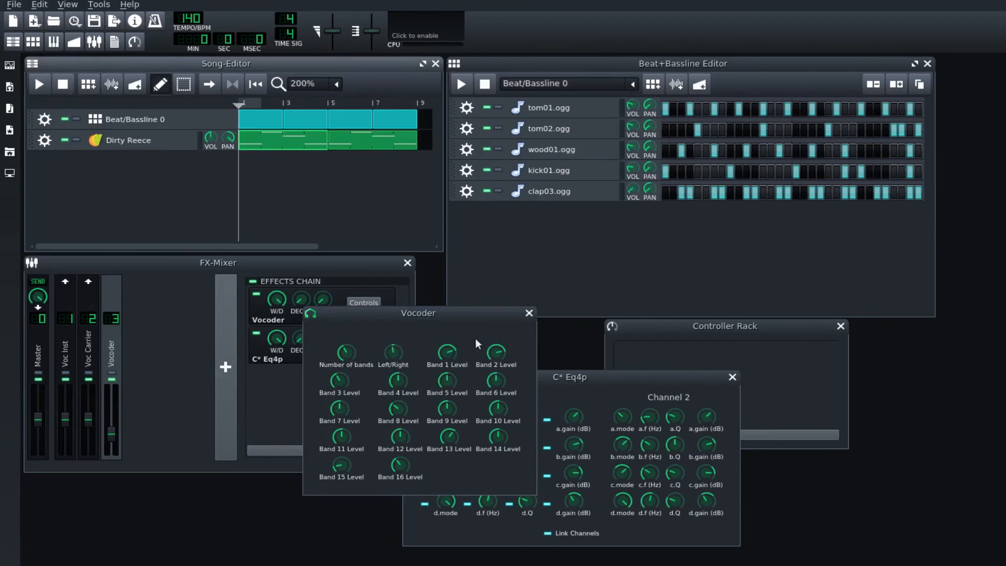
left_click_drag(454, 311, 873, 255)
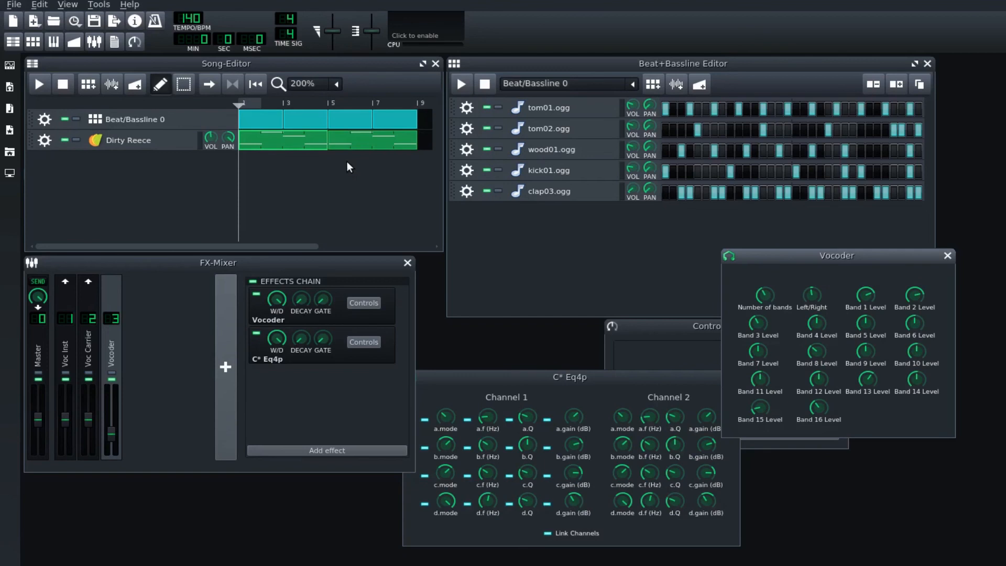
Open the recently used Space Music project Theme1b.mmpz.
left_click(22, 6)
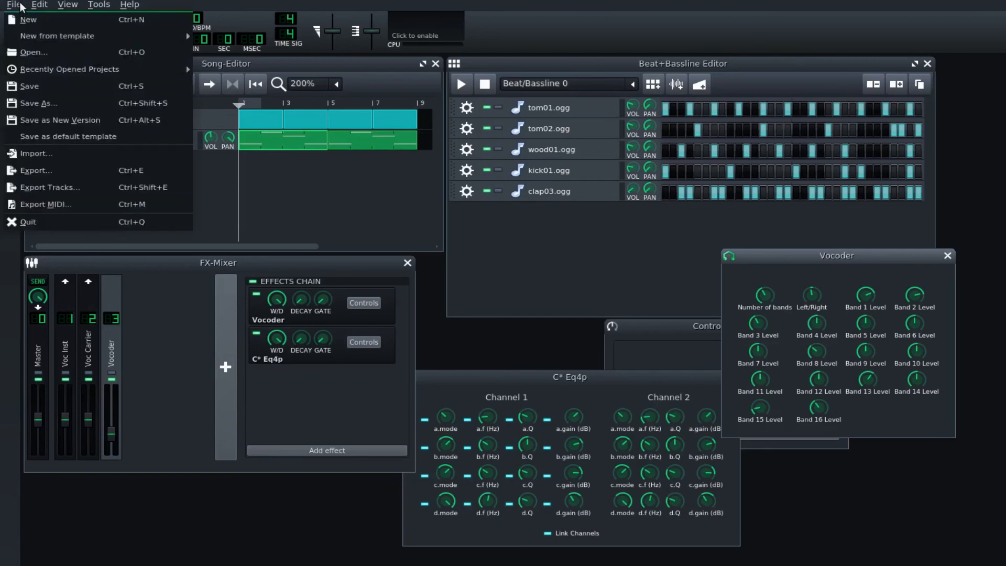
mouse_move(33, 74)
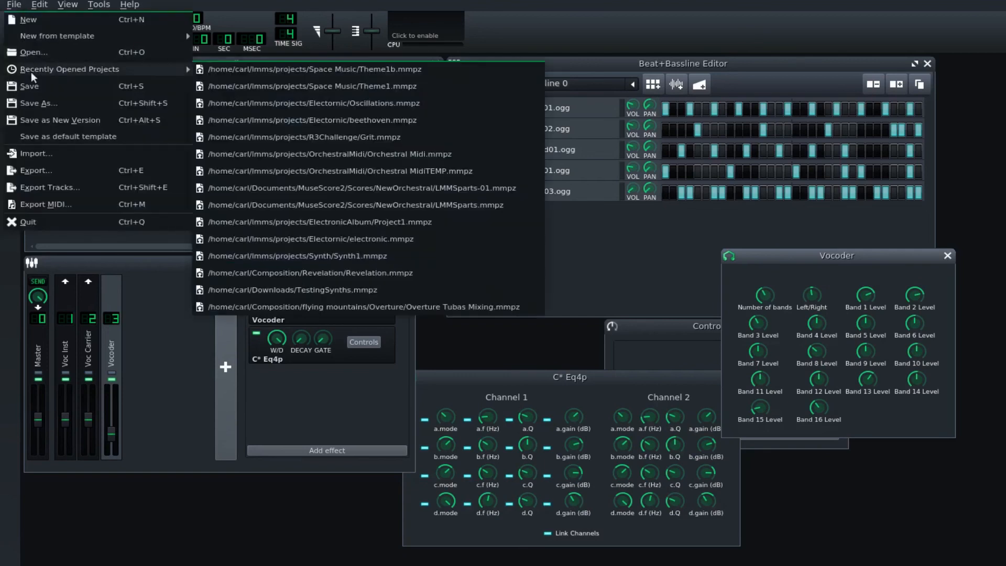
left_click(260, 76)
left_click(518, 276)
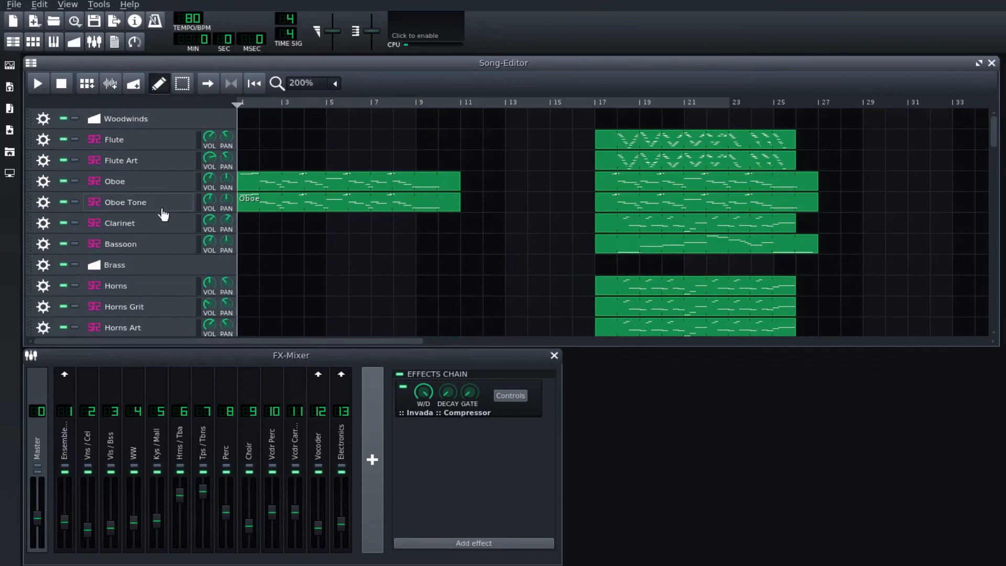
Look through the project's orchestral tracks down to the Vocode Perc and Vocode Carrier tracks in the Electronics section.
scroll(163, 213, "down", 15)
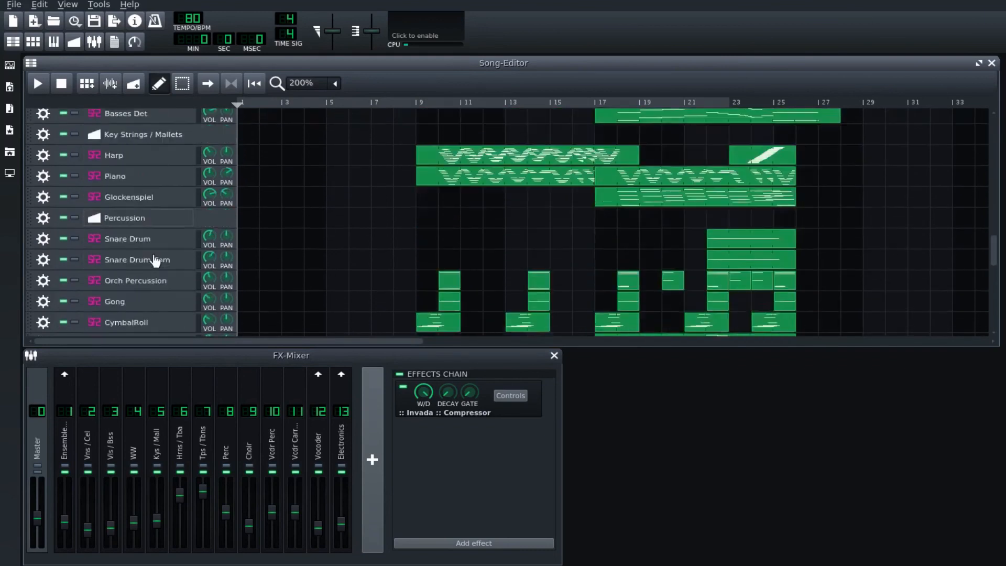
scroll(155, 261, "down", 10)
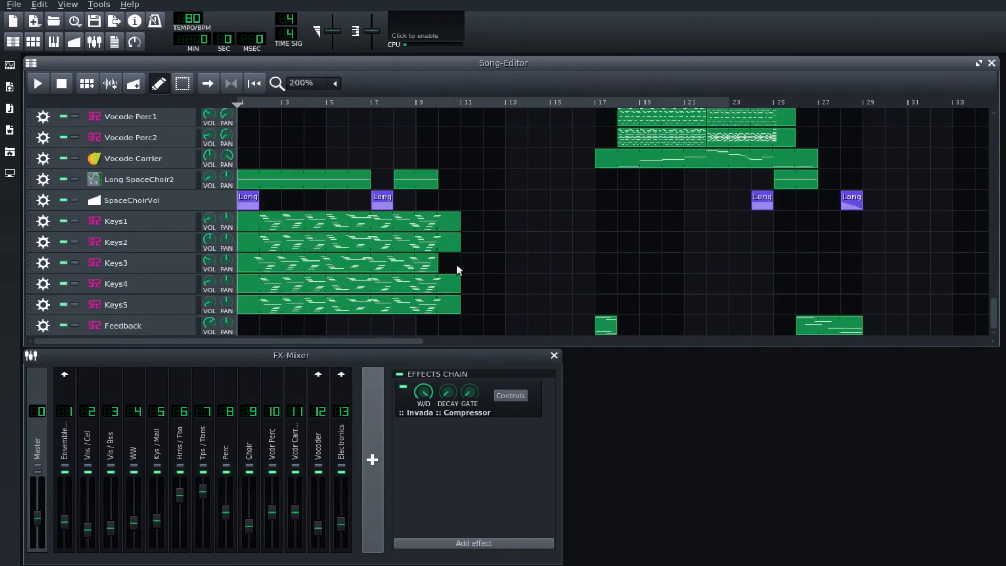
scroll(321, 234, "up", 10)
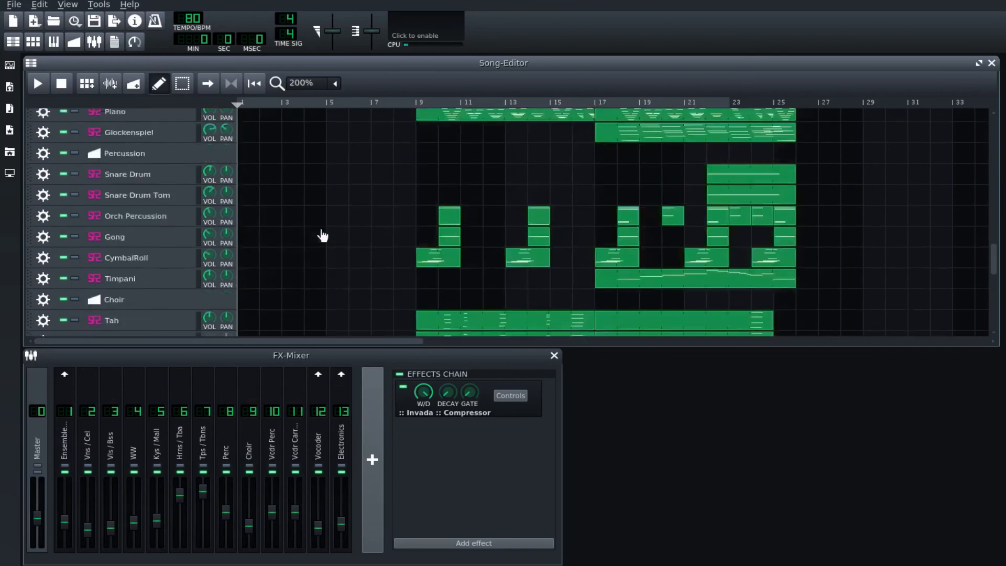
scroll(321, 234, "up", 10)
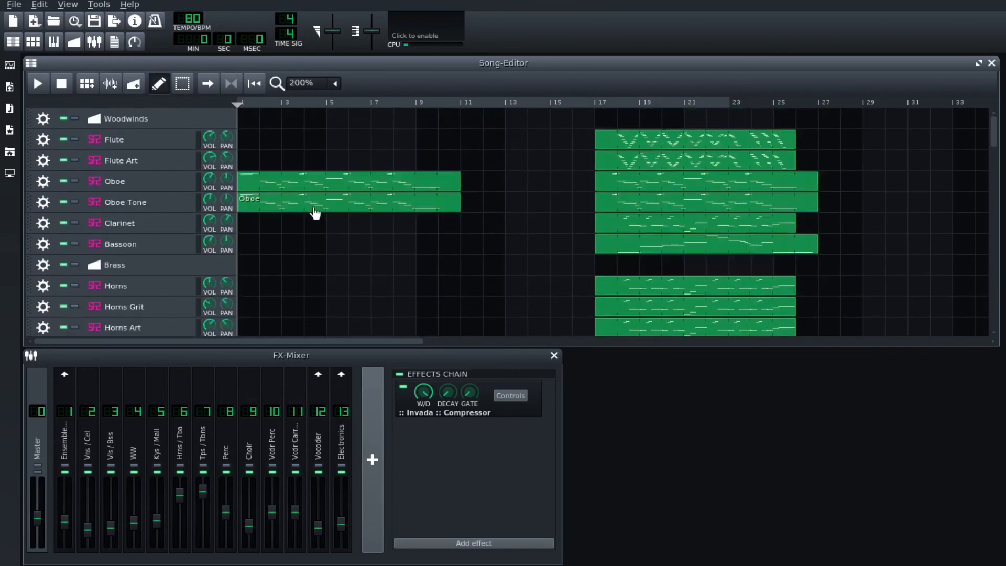
scroll(356, 246, "down", 20)
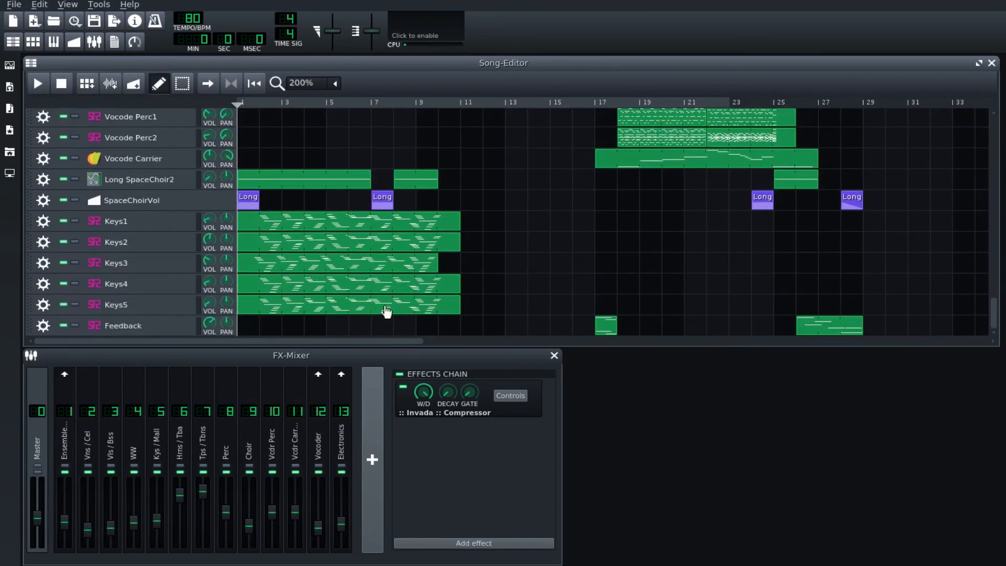
scroll(357, 293, "up", 5)
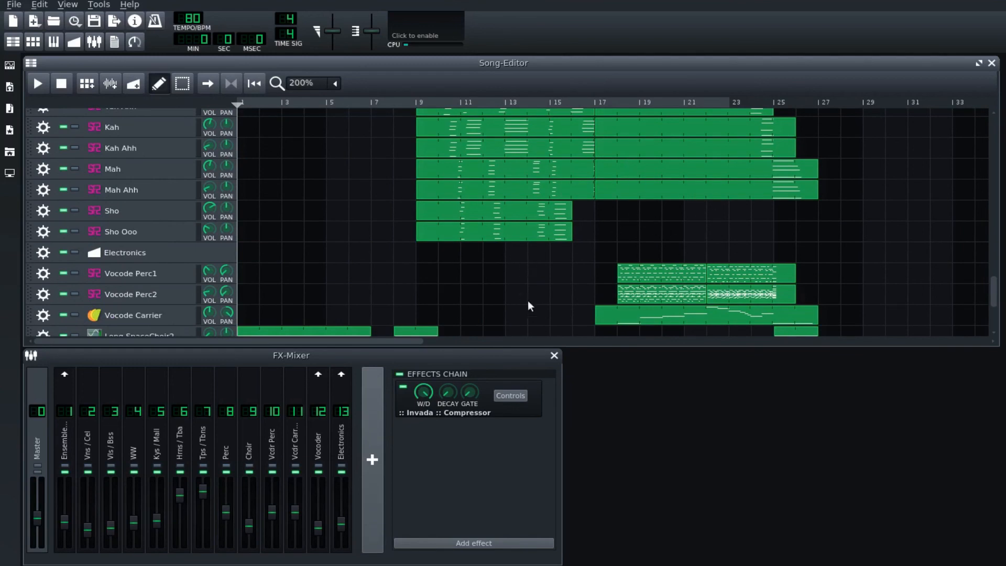
Look over the remaining Electronics tracks and show the effects chains of the Master and Ensemble mixer channels.
scroll(539, 297, "down", 5)
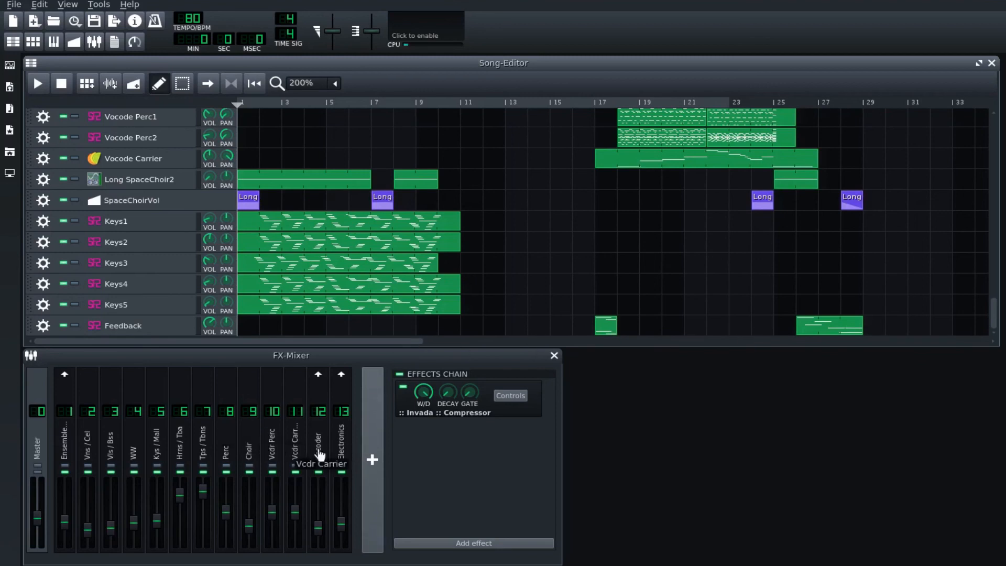
left_click(39, 450)
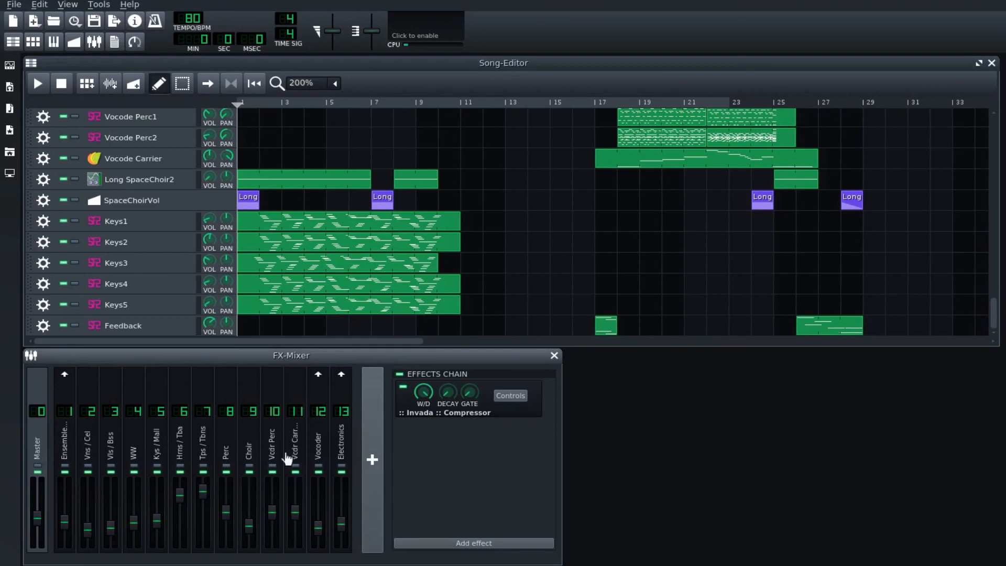
left_click(63, 439)
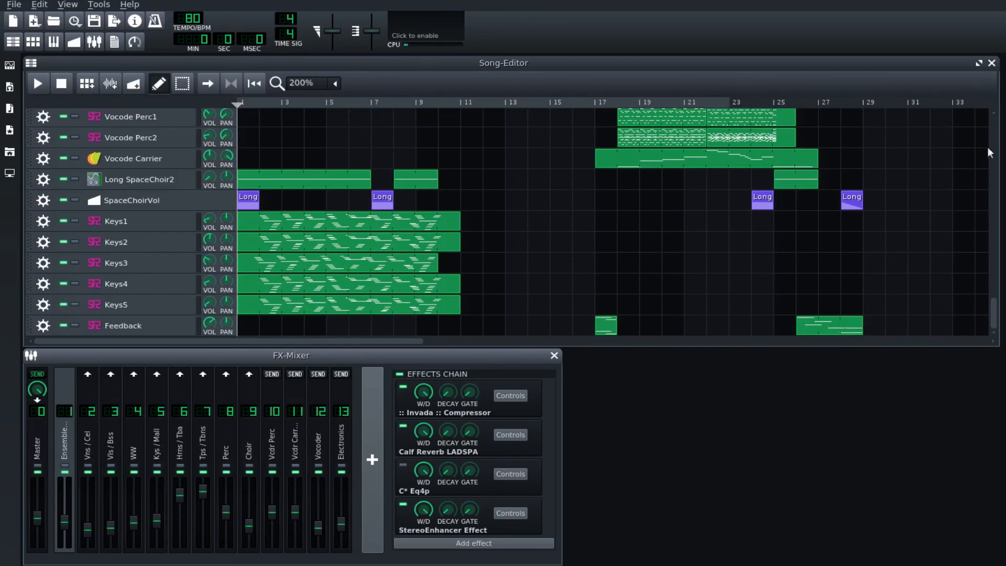
Play the whole song from the start while following the choir and Electronics tracks, and stop playback after the final clips.
mouse_move(995, 308)
left_mouse_down()
mouse_move(996, 299)
mouse_move(996, 314)
left_mouse_up()
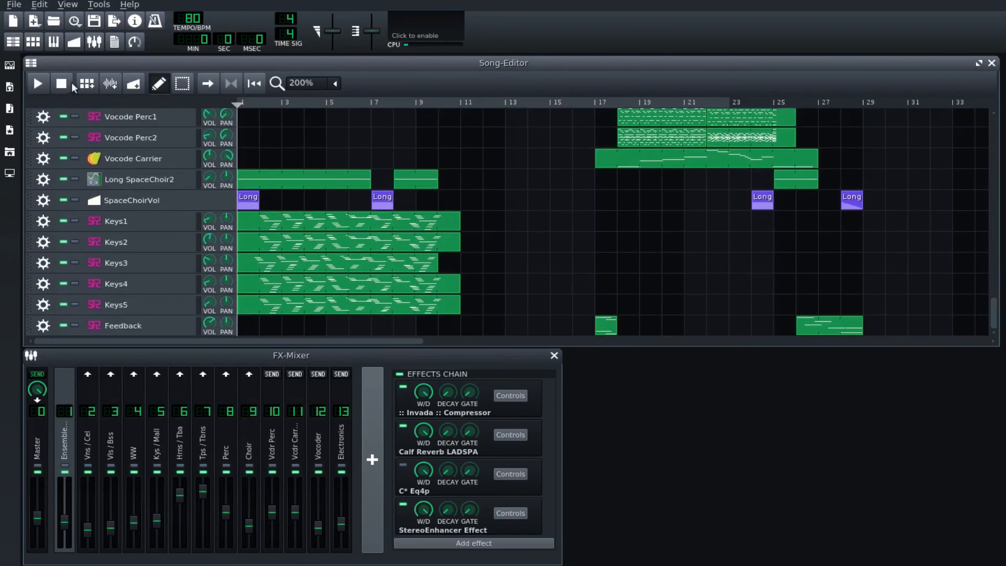
left_click_drag(994, 310, 1000, 350)
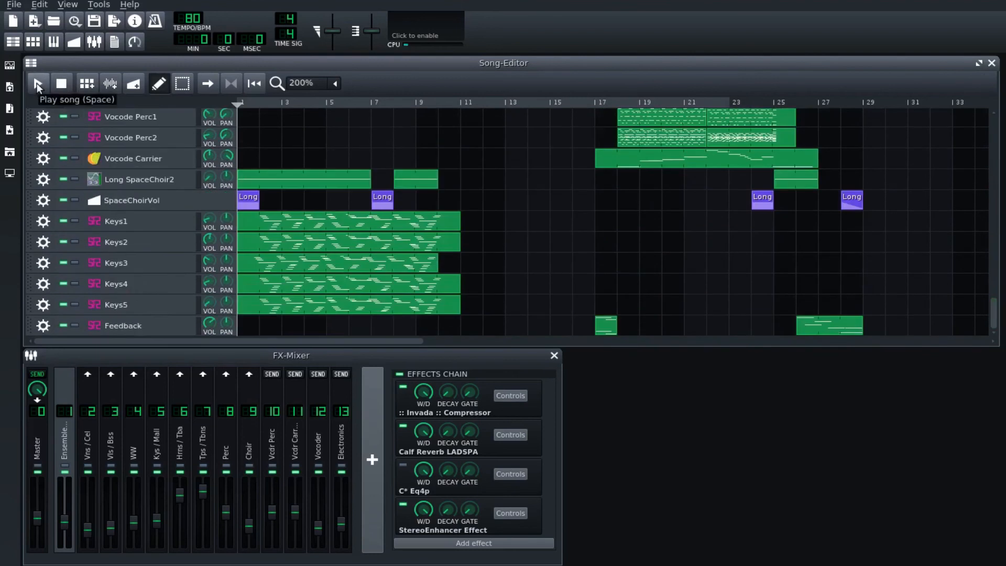
left_click(37, 84)
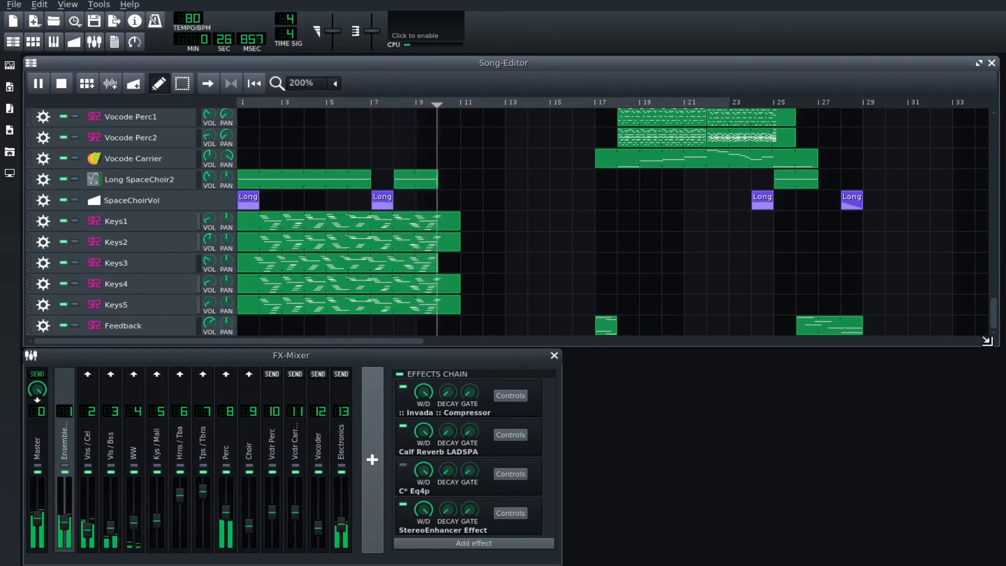
left_click_drag(997, 315, 1000, 287)
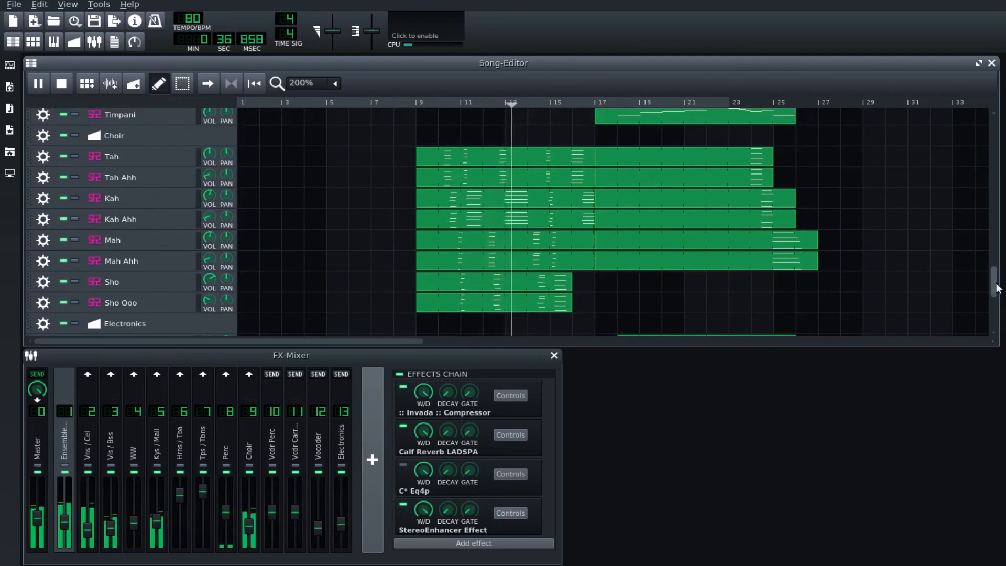
left_click_drag(995, 287, 990, 313)
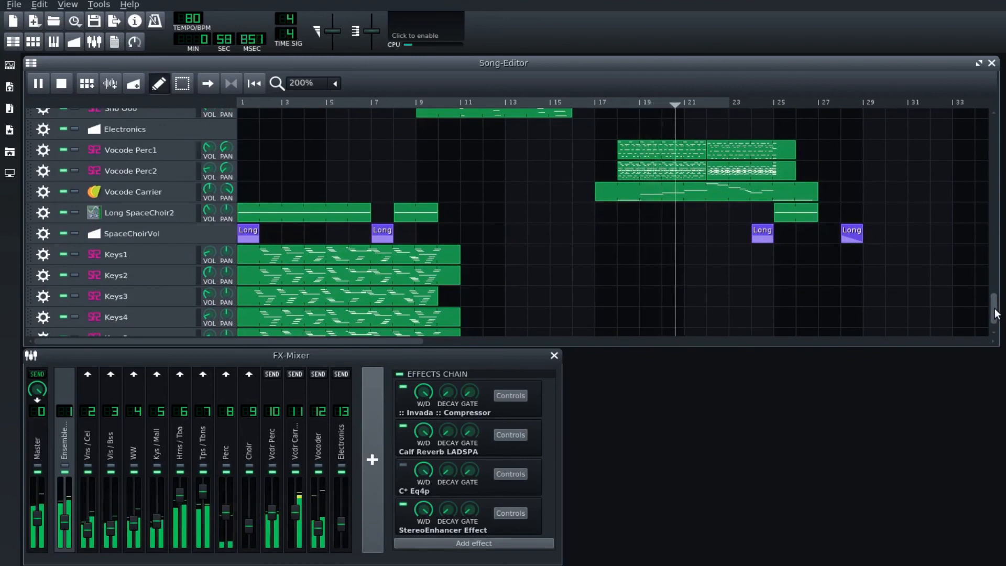
left_click_drag(995, 313, 996, 321)
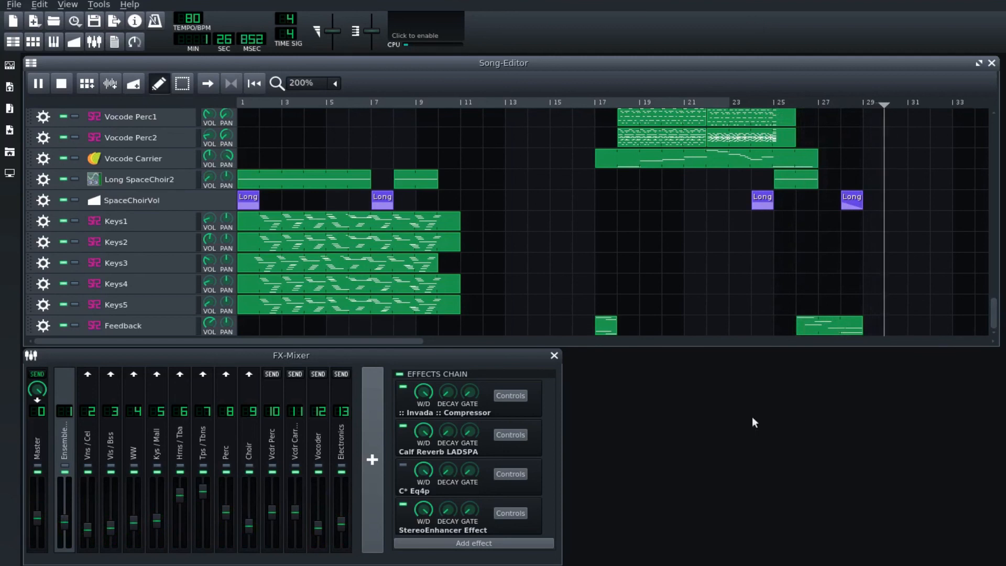
left_click(61, 83)
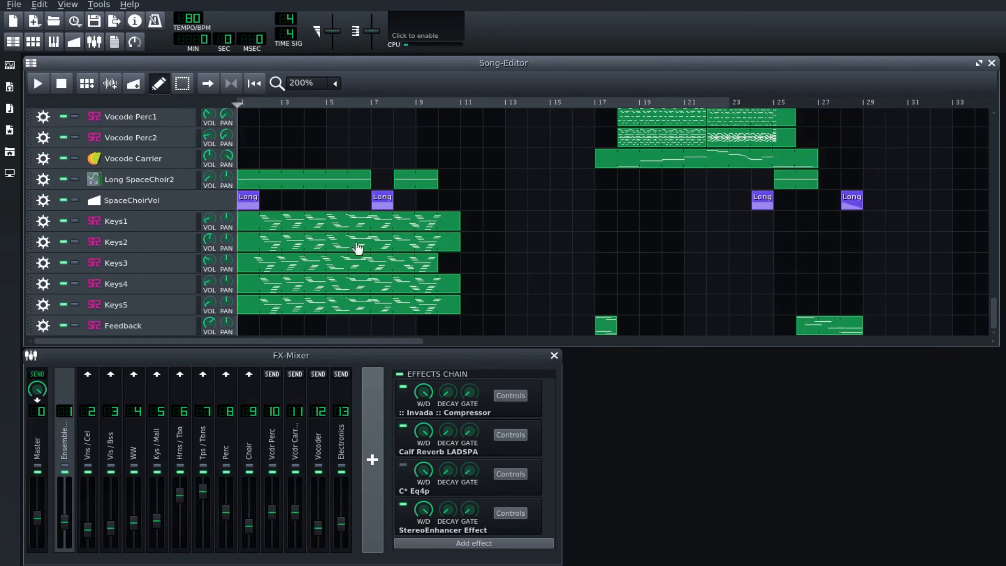
Audition the Mah, Kah and Tah sounds of the Choir section one by one.
scroll(647, 304, "up", 1)
scroll(647, 304, "down", 1)
scroll(792, 334, "up", 4)
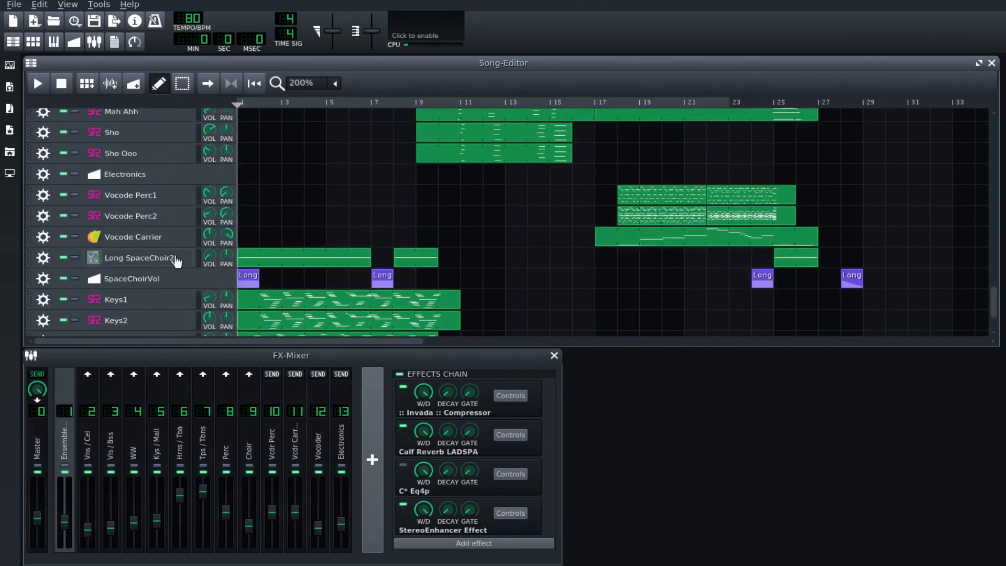
scroll(586, 294, "up", 2)
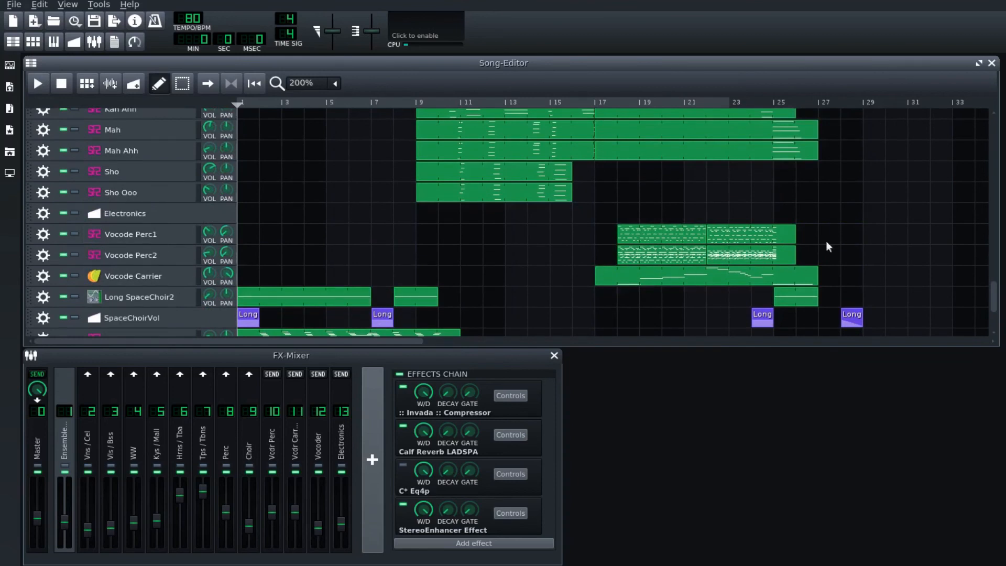
scroll(720, 287, "up", 6)
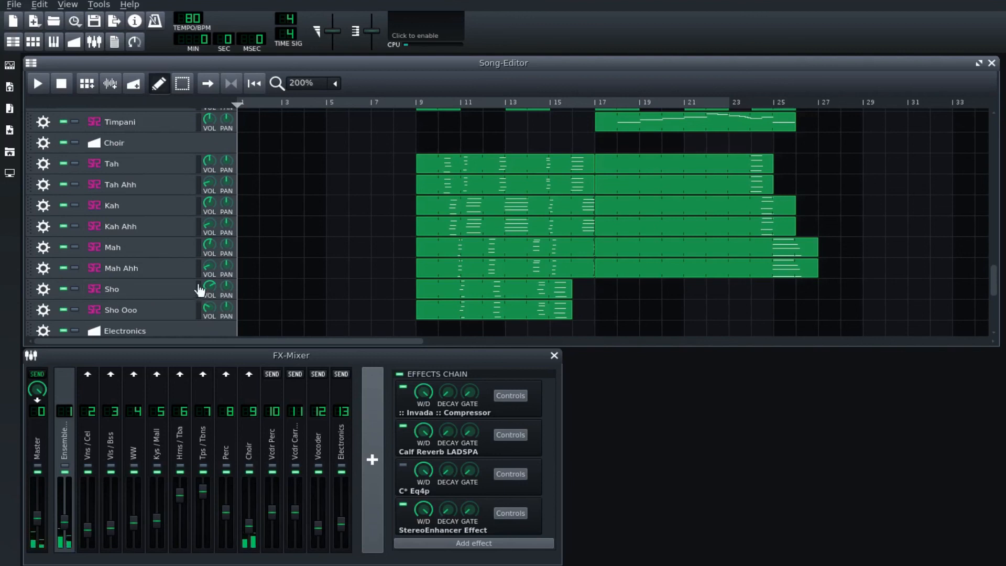
left_click_drag(193, 249, 193, 248)
left_click(199, 247)
left_click(198, 246)
left_click(199, 205)
left_click(200, 209)
left_click(199, 167)
left_click(199, 168)
Solo the Tah track and unmute the other choir tracks from Tah Ahh to Sho Ooo alongside it.
left_click(75, 164)
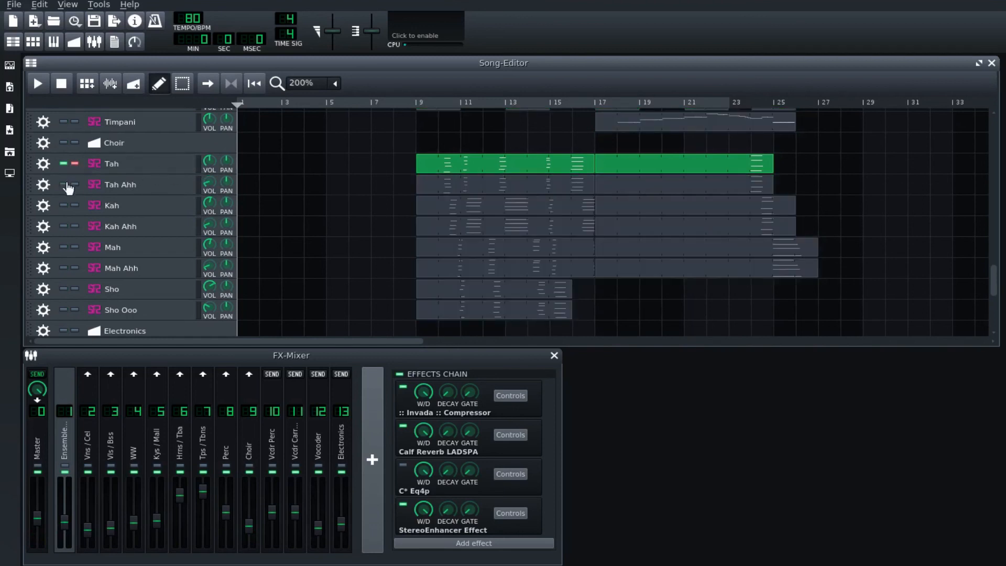
left_click(63, 184)
left_click(64, 205)
left_click(63, 227)
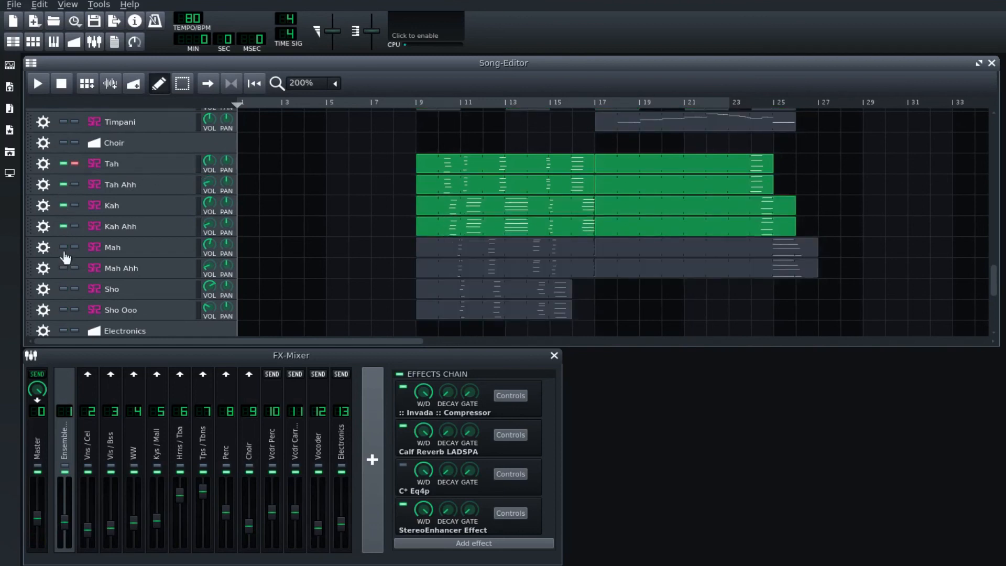
left_click(63, 247)
left_click(63, 268)
left_click(63, 289)
left_click(63, 310)
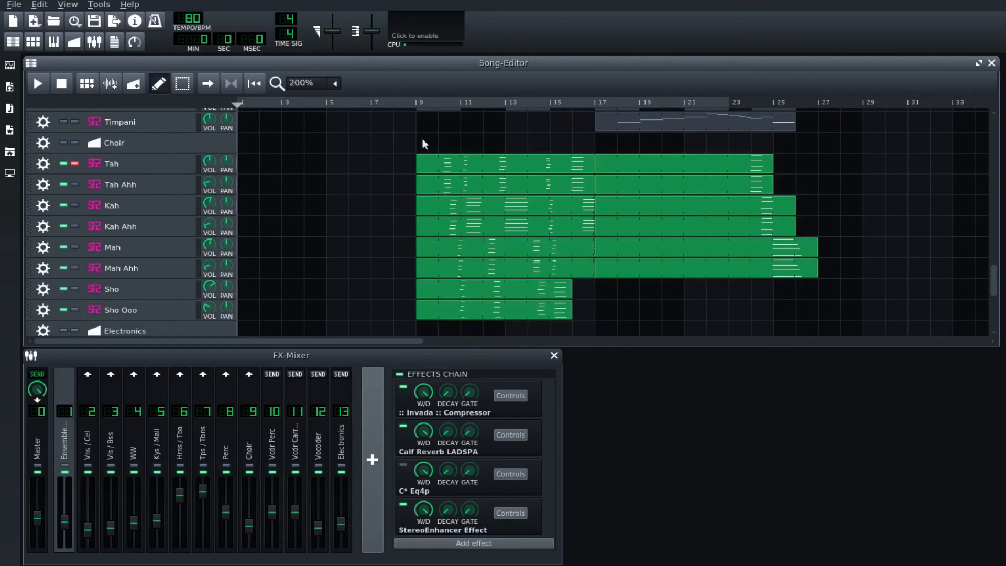
Listen to the isolated choir from bar 9 and again from about bar 23, stop playback, and turn off the Tah solo.
left_click(413, 103)
left_click(38, 83)
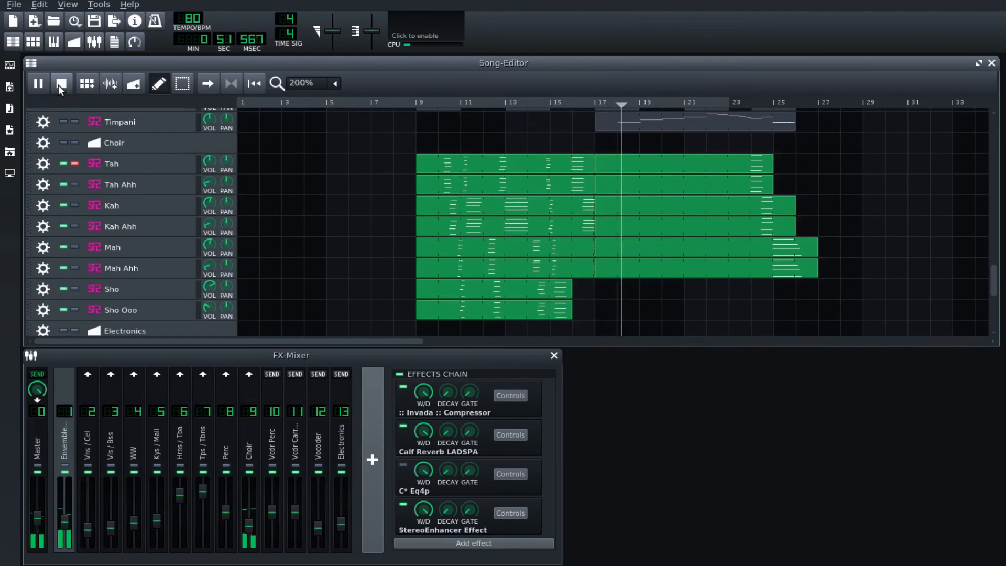
left_click(734, 102)
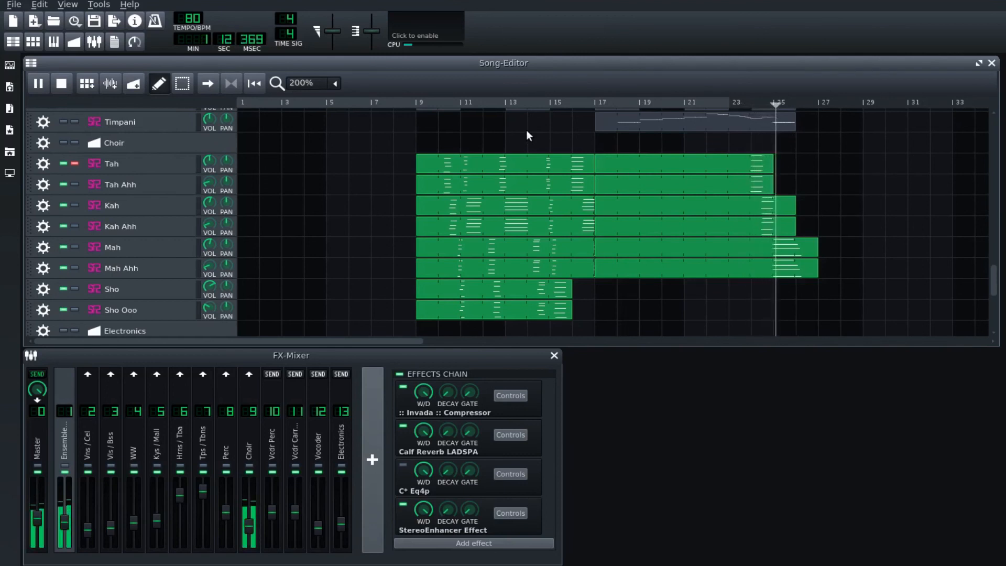
left_click(60, 83)
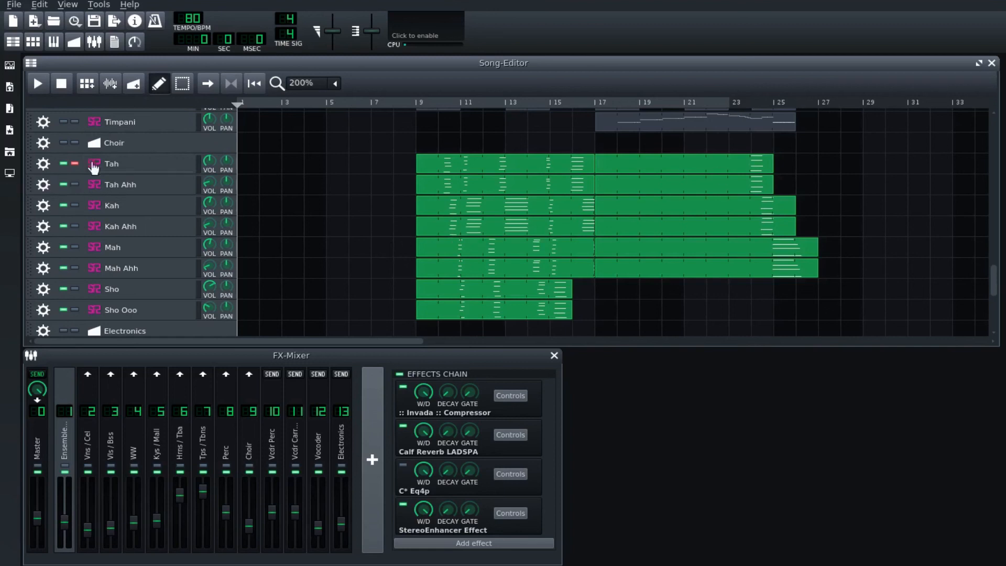
left_click(76, 163)
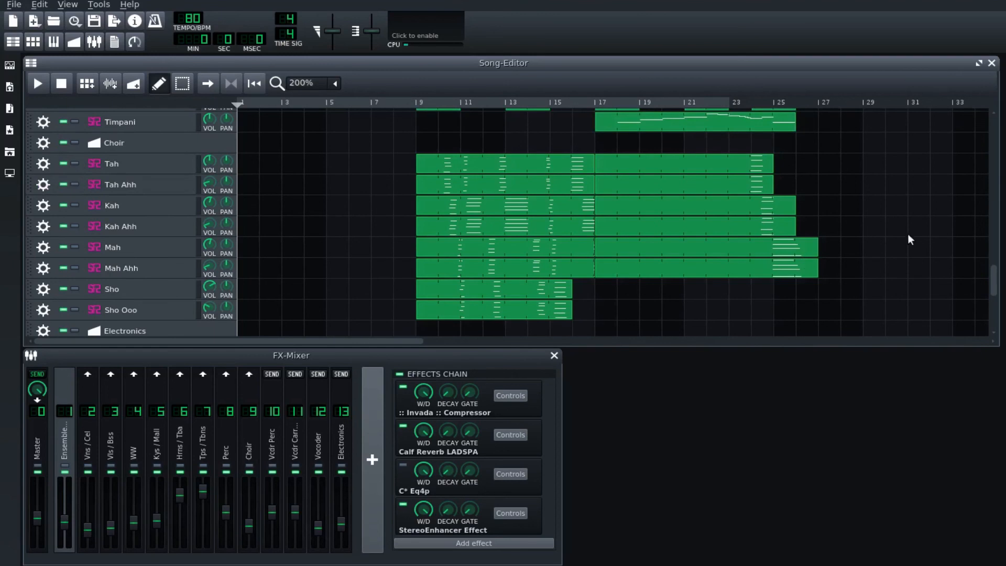
Look through the Brass to Electronics tracks and examine the MIDI ports available to the Harp track, without changing its routing.
scroll(910, 239, "up", 5)
scroll(833, 269, "up", 8)
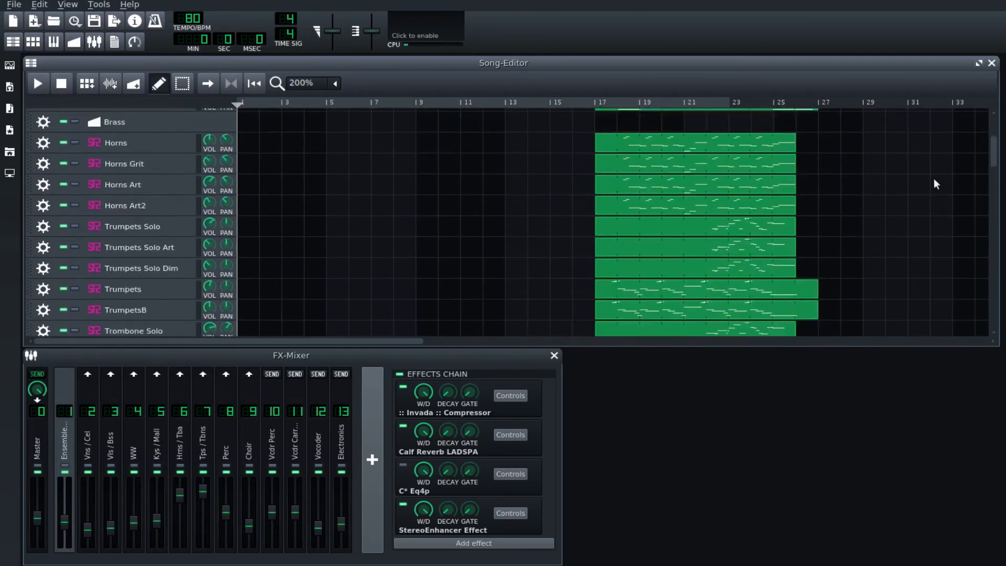
scroll(943, 210, "down", 15)
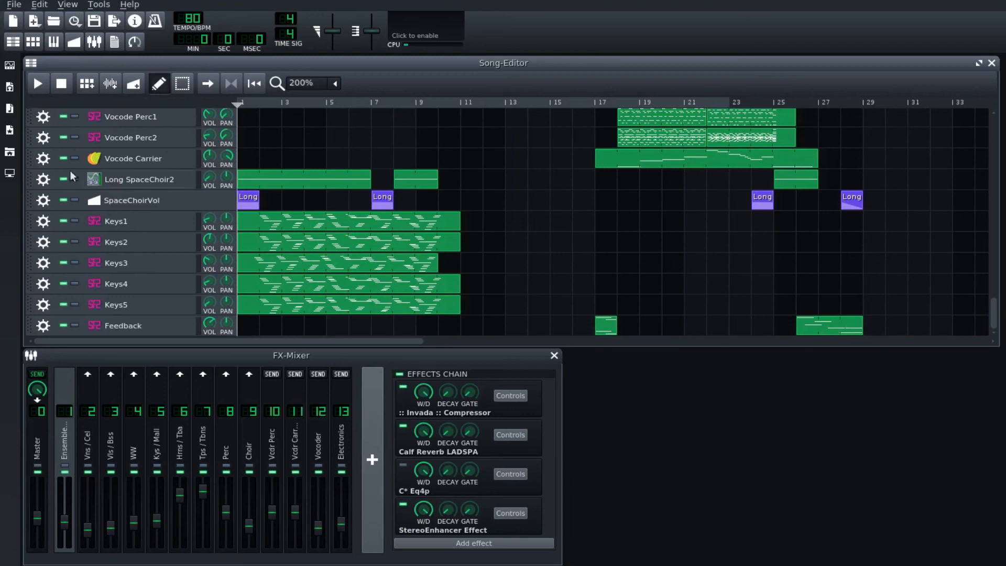
scroll(133, 219, "up", 3)
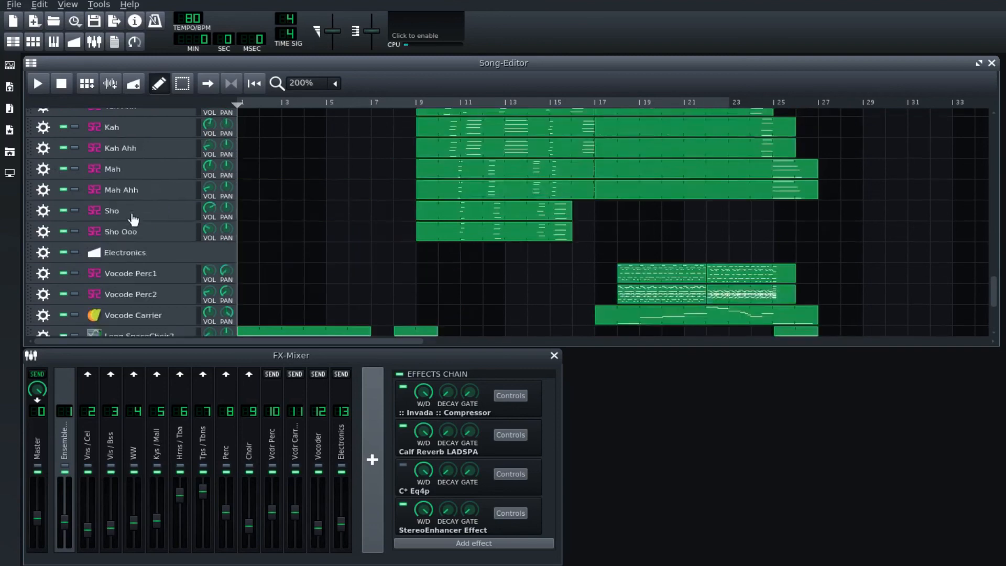
scroll(133, 219, "up", 6)
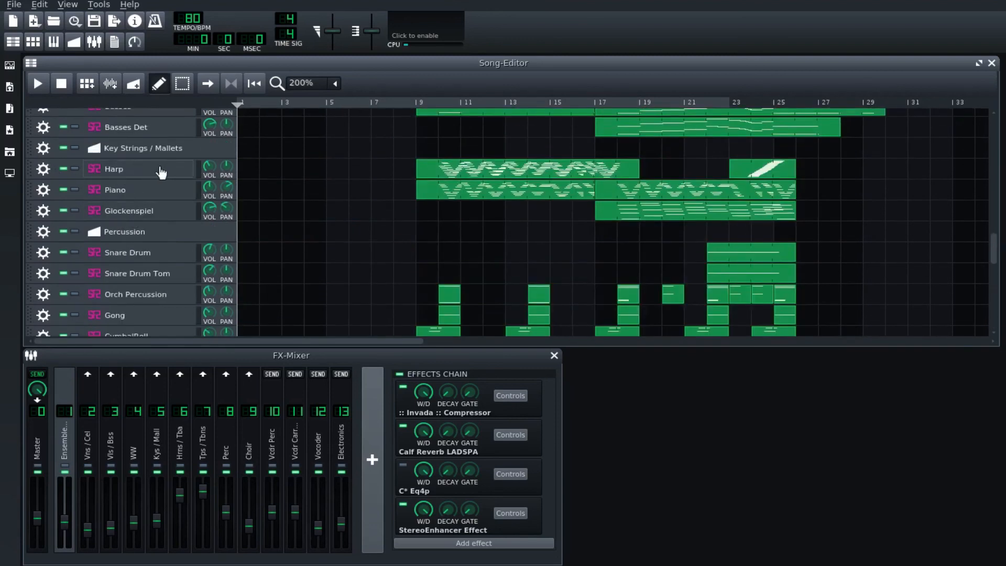
left_click(43, 169)
mouse_move(71, 246)
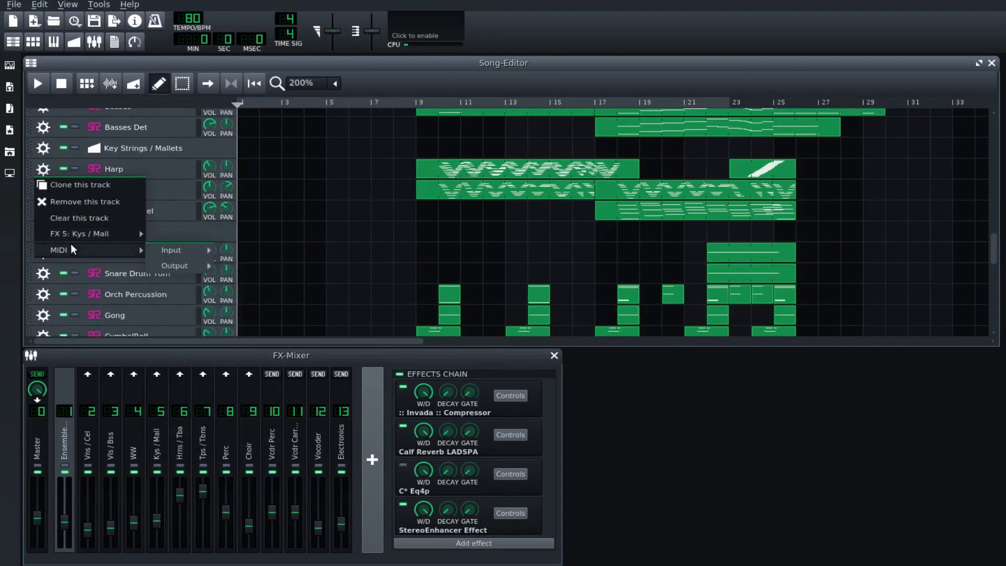
mouse_move(166, 262)
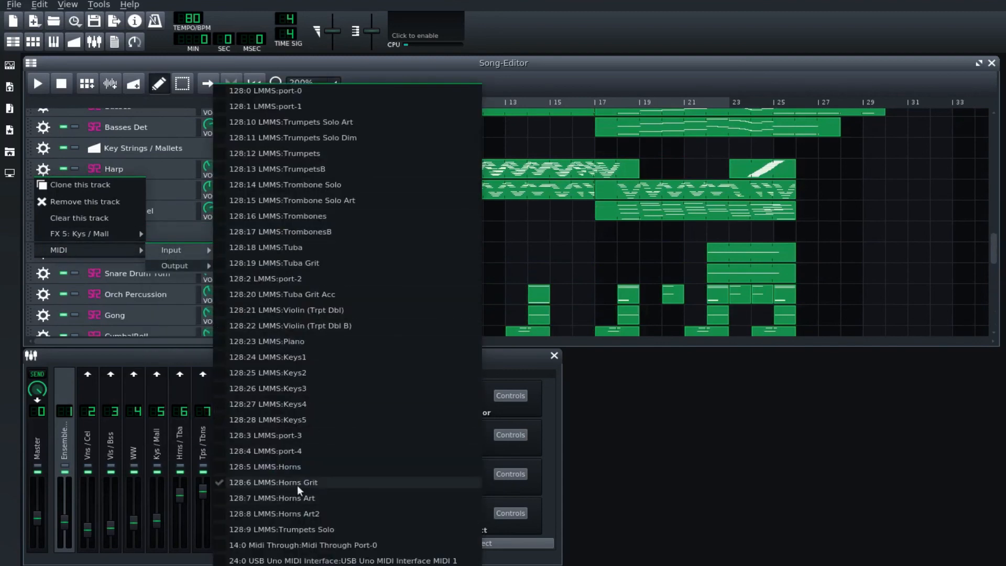
left_click(688, 65)
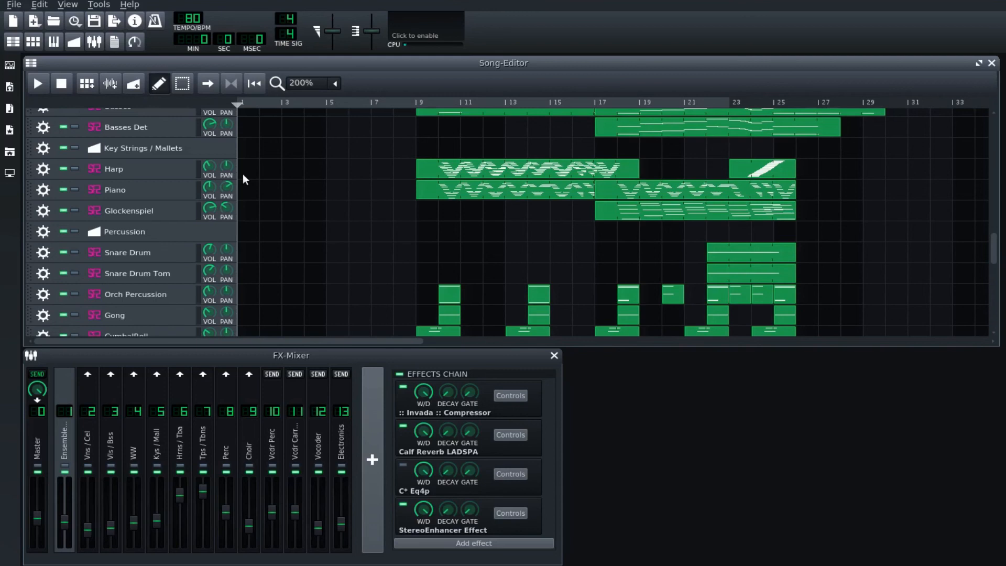
View the soundfont player settings of the Keys3 track in the Electronics section and close them.
scroll(296, 214, "down", 10)
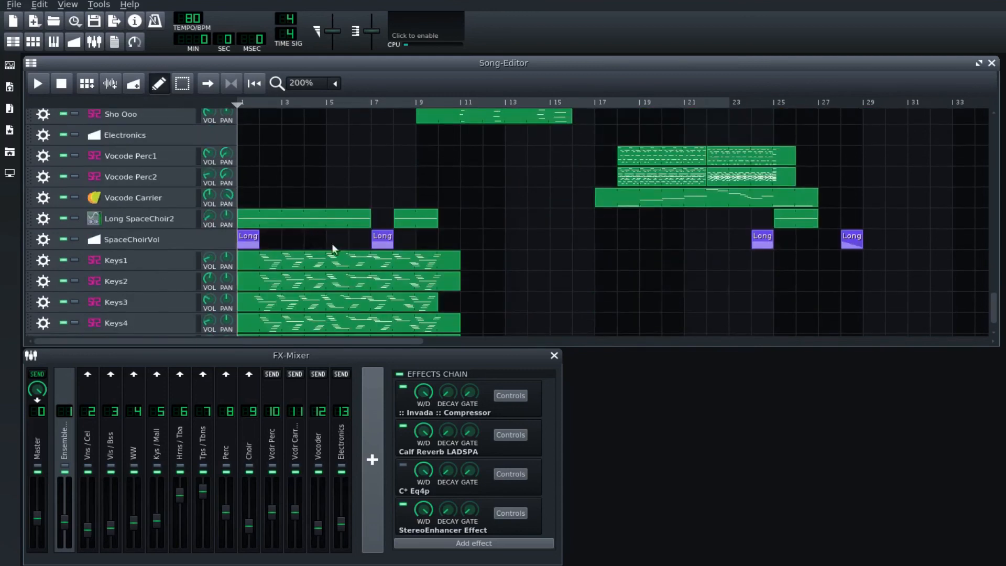
scroll(354, 267, "down", 2)
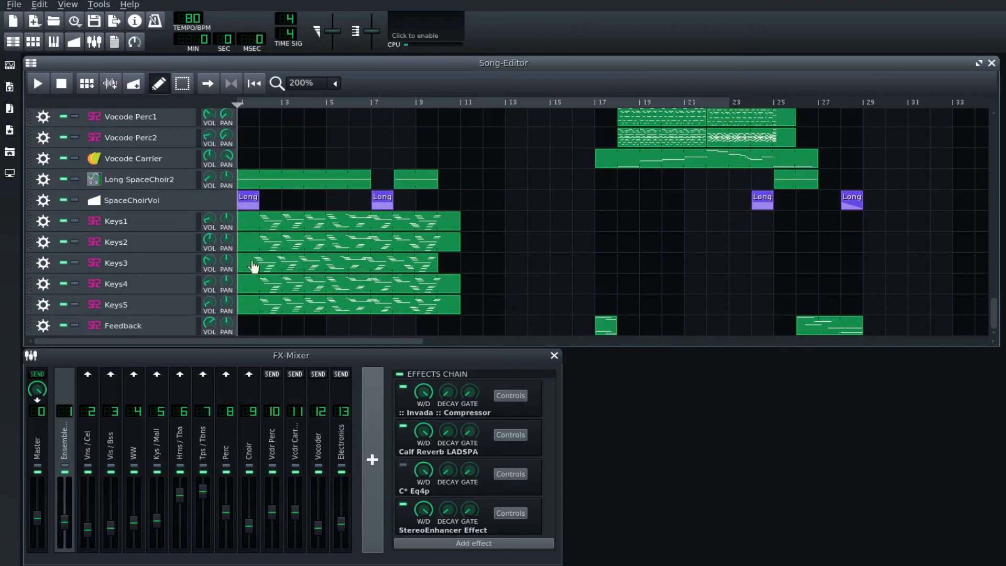
left_click(160, 264)
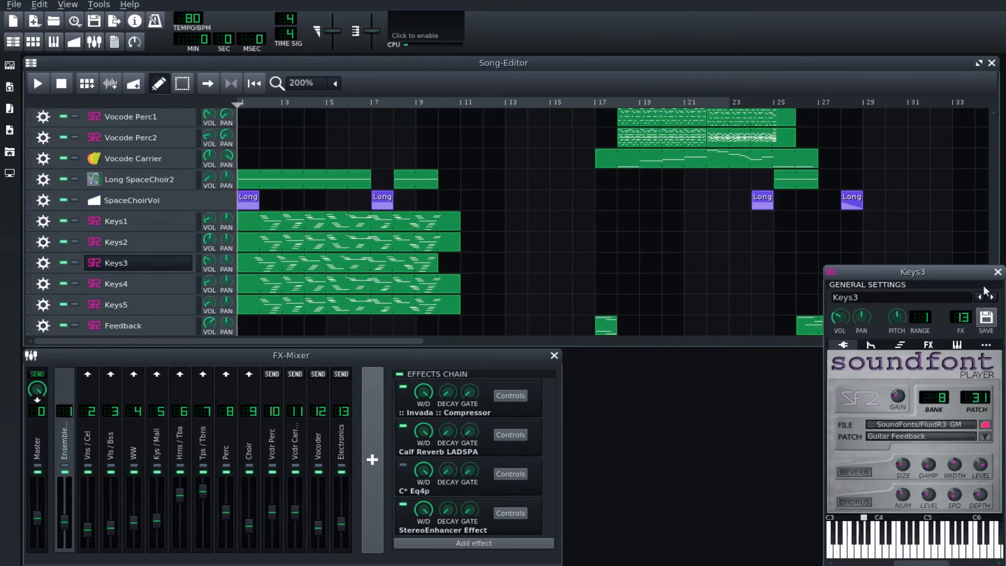
left_click(997, 272)
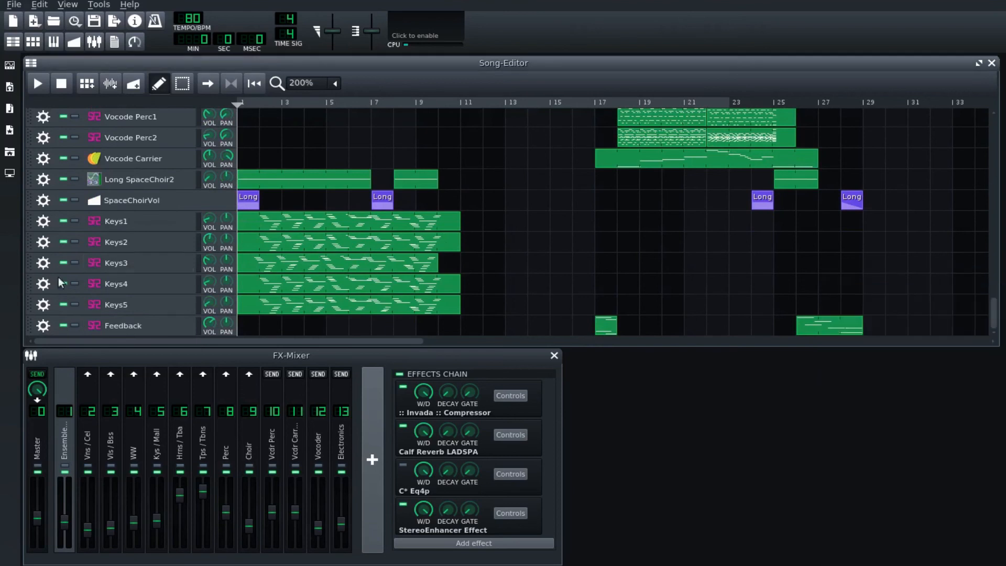
Compare the note patterns of the Keys2 and Keys3 clips in the Piano-Roll, closing it after each.
double_click(297, 242)
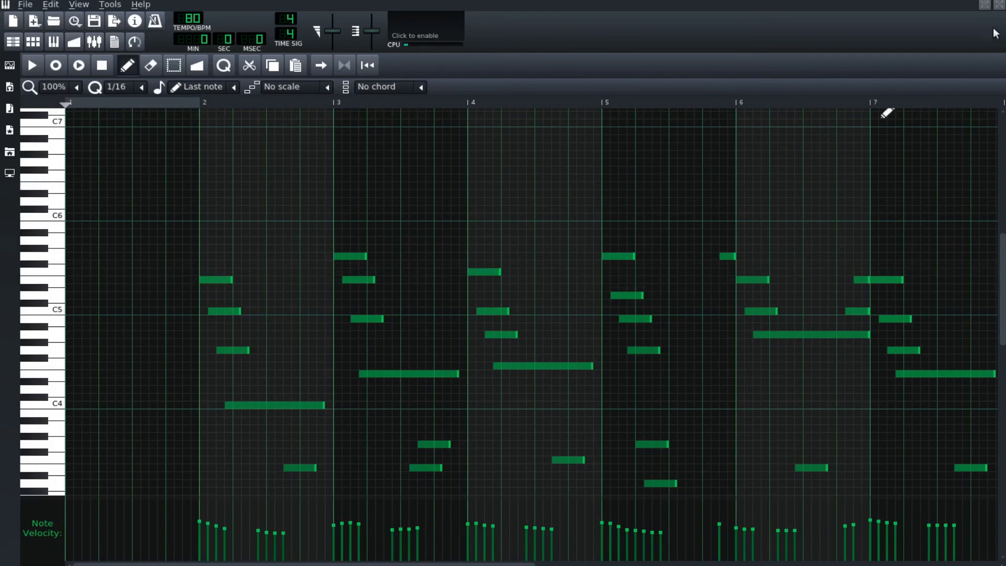
left_click(998, 4)
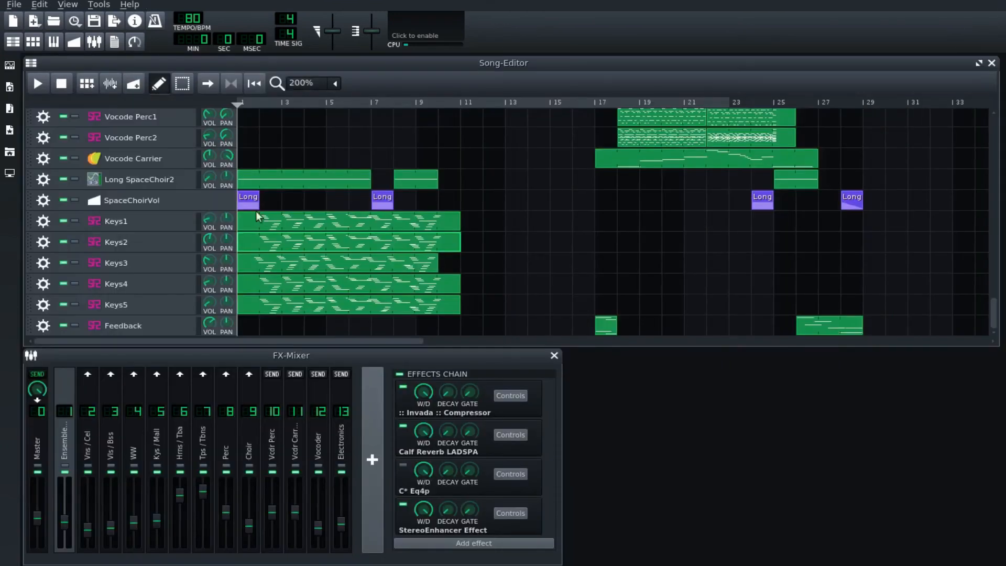
double_click(257, 265)
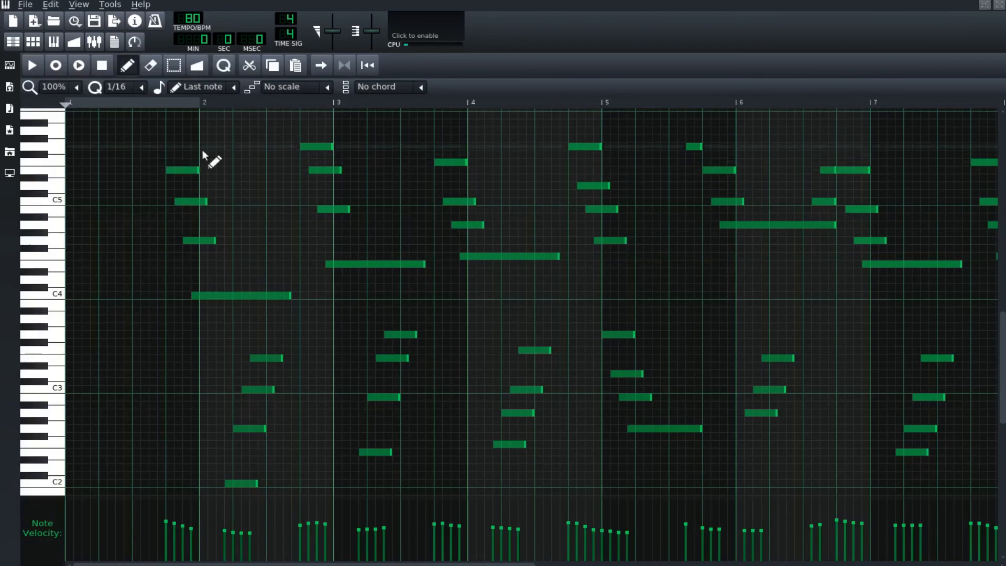
left_click(999, 5)
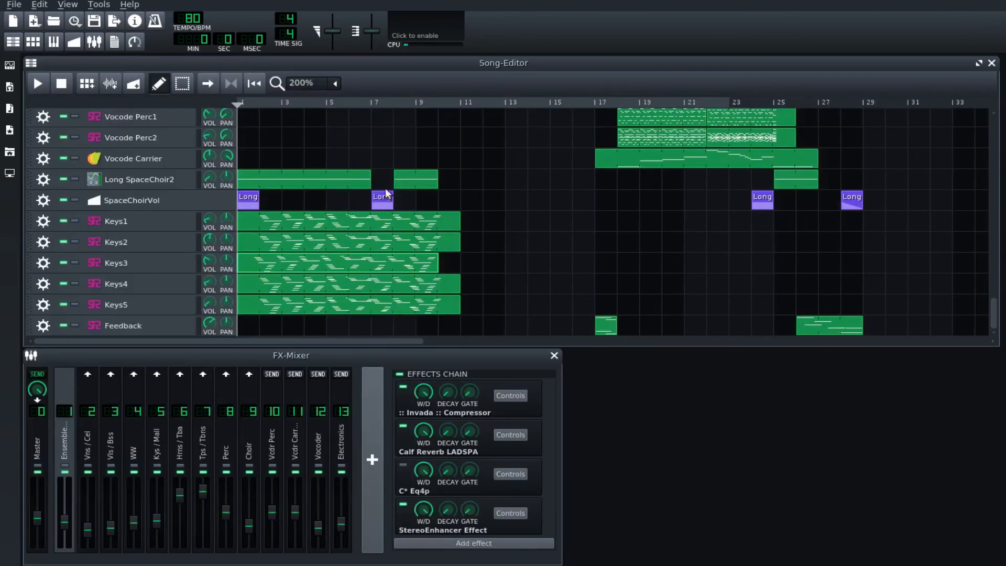
Isolate the layered keys by soloing Keys1 and unmuting Keys2, Keys3, Keys4 and Keys5 alongside it.
left_click(75, 221)
left_click(63, 241)
left_click(63, 263)
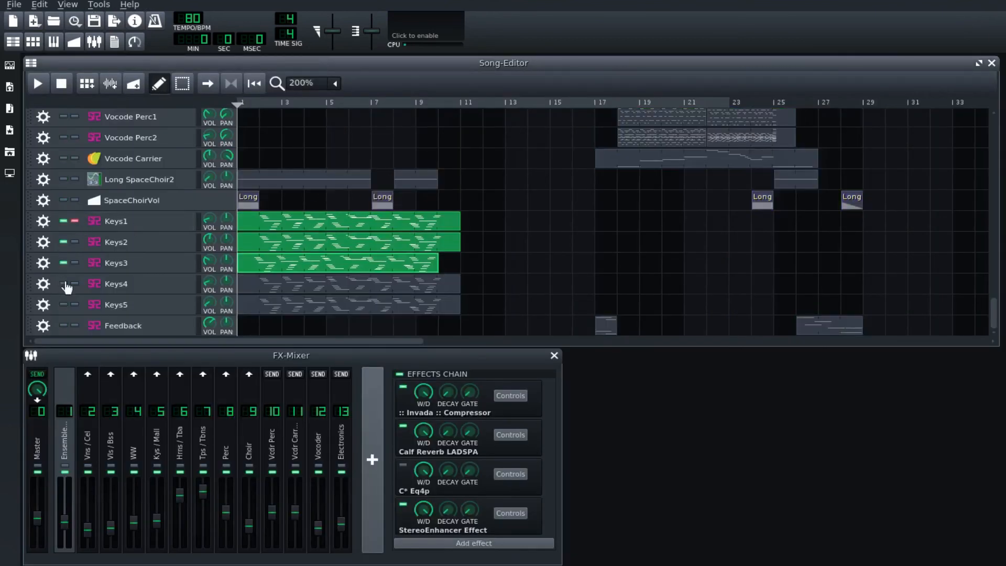
left_click(63, 283)
left_click(63, 304)
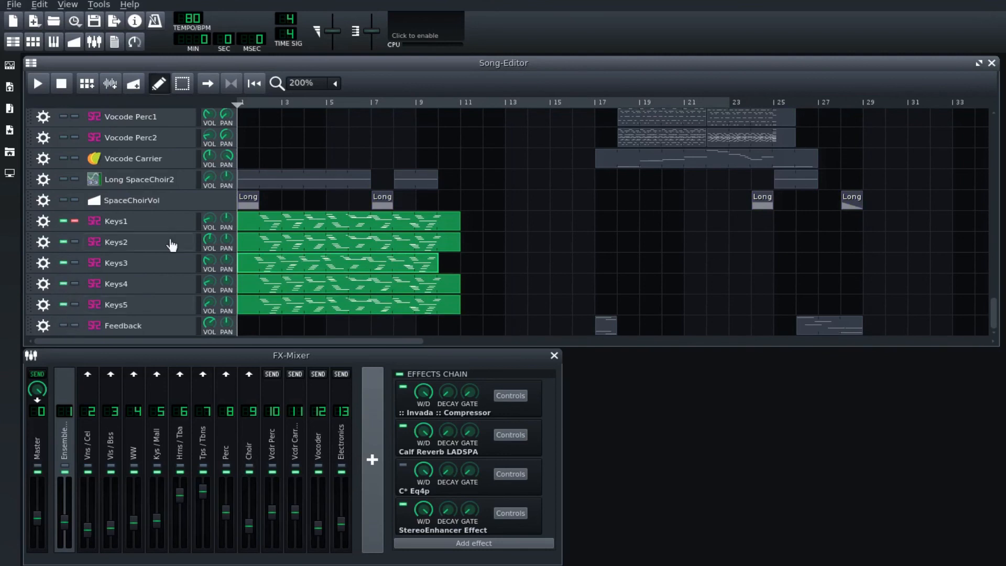
Listen to the five isolated keys layers from within bar 1, stop playback, and turn off the Keys1 solo.
left_click(247, 103)
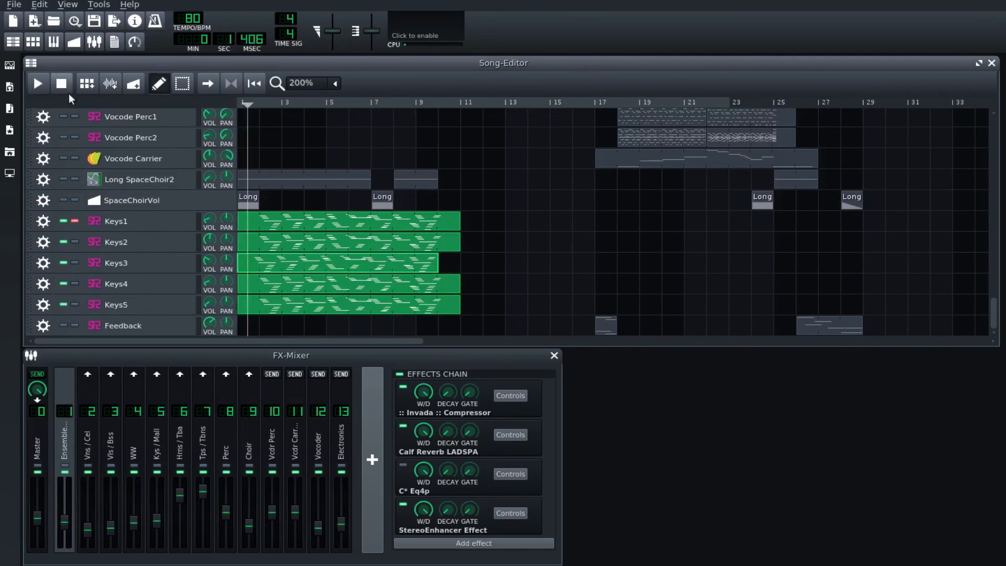
left_click(39, 84)
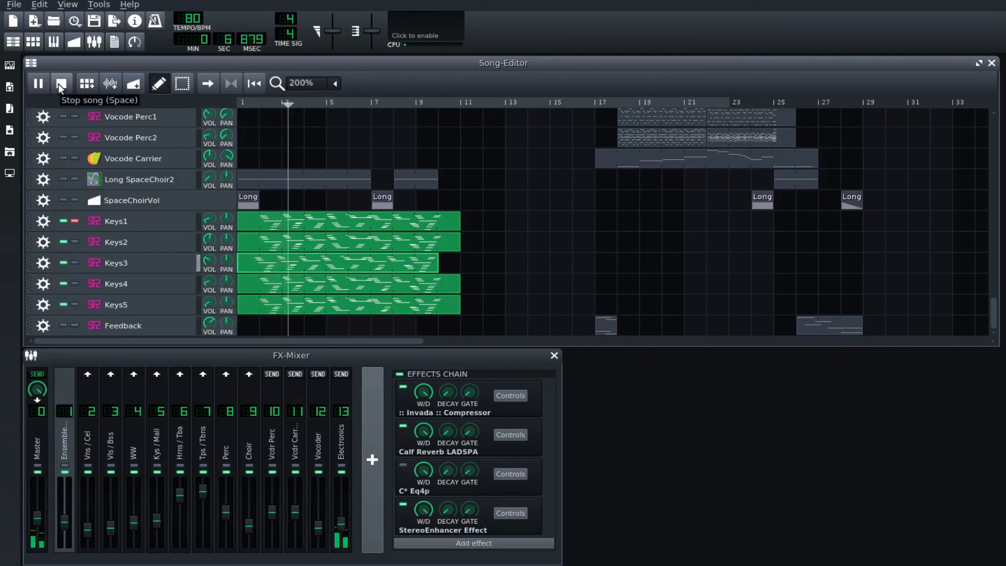
left_click(58, 83)
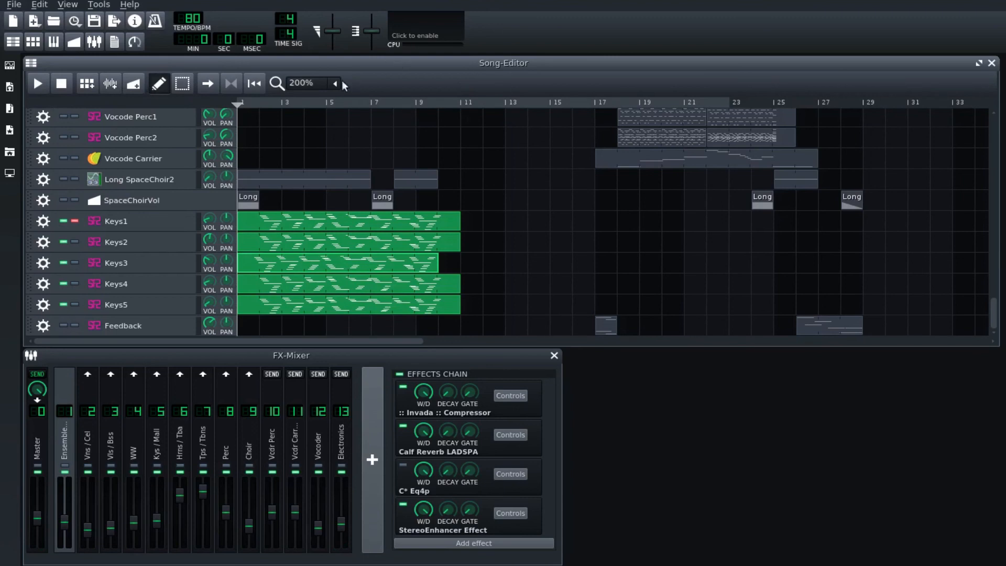
left_click(77, 221)
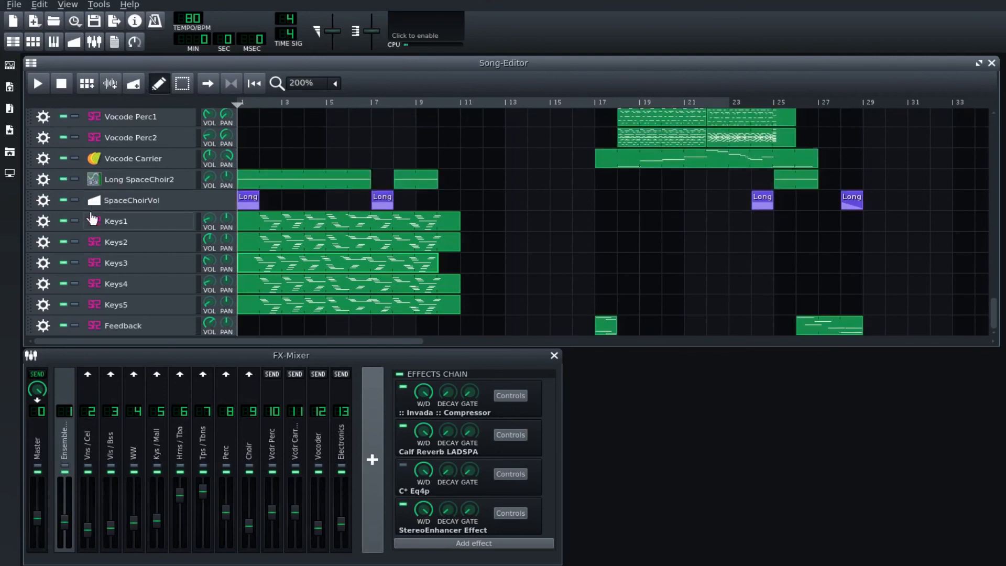